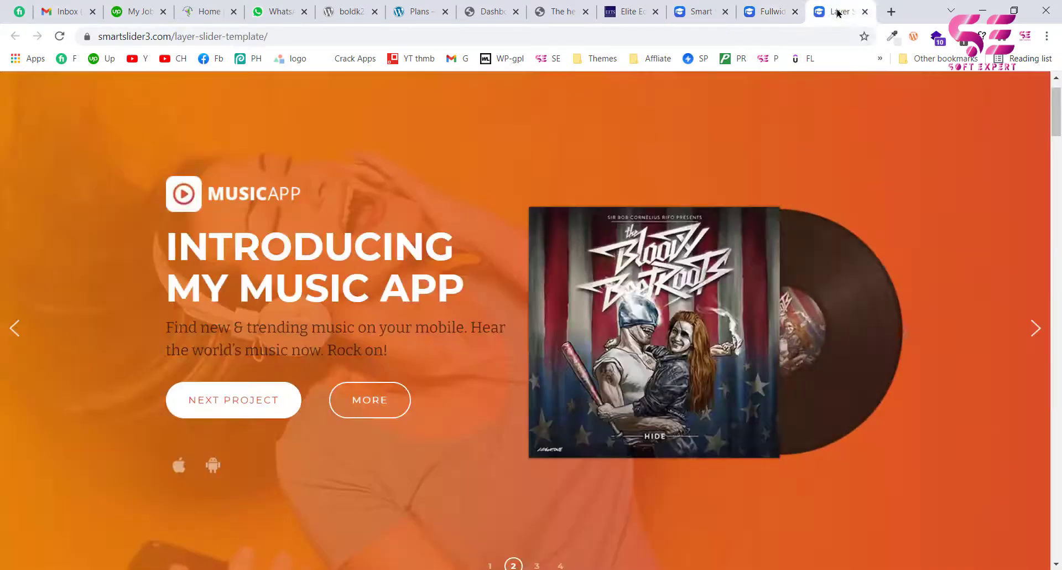
View the remaining slides of the layer slider demo and the full-width slider demo on smartslider3.com
{"action": "left_click", "coordinate": [1035, 336]}
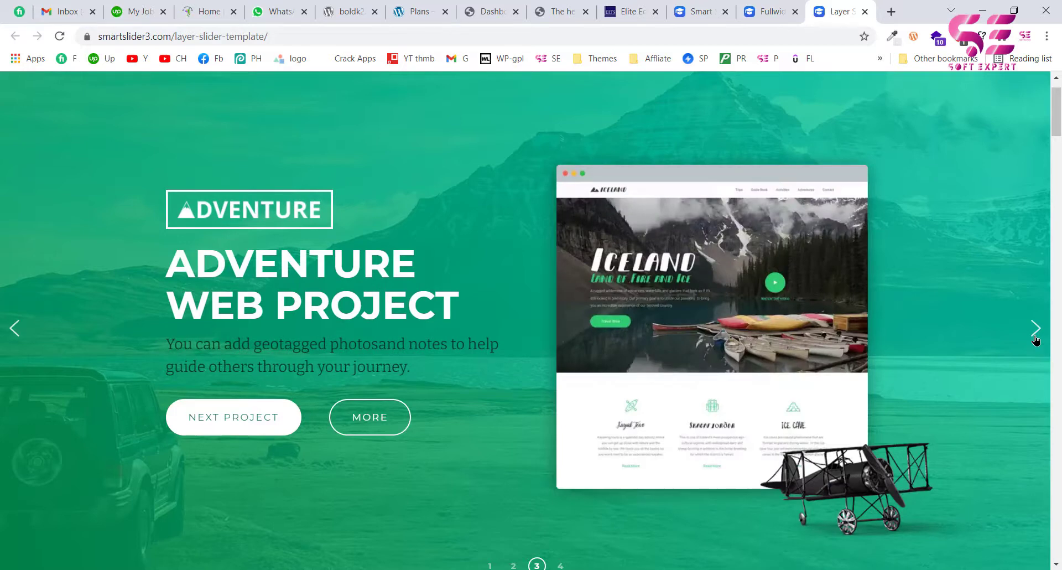
{"action": "left_click", "coordinate": [1035, 331]}
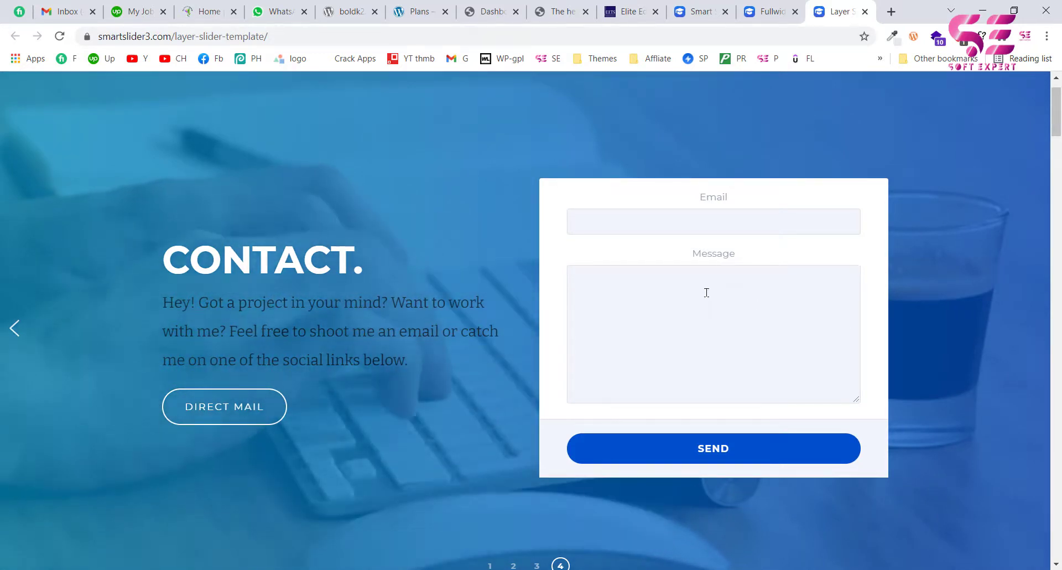
{"action": "left_click", "coordinate": [759, 12]}
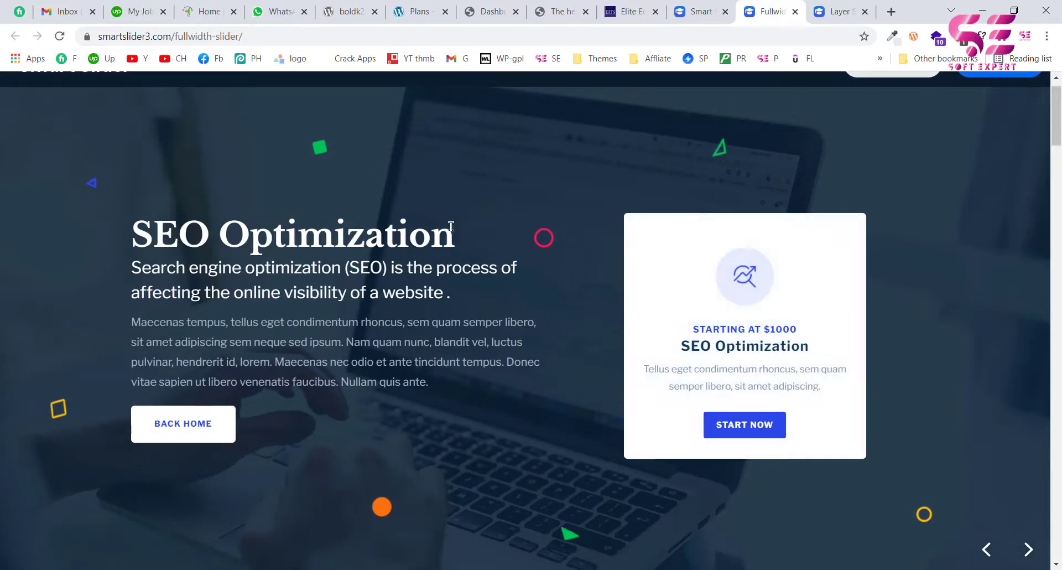
Examine the free WordPress slider page's sections on the slide editor, layers, free templates and responsive design
{"action": "left_click", "coordinate": [697, 5]}
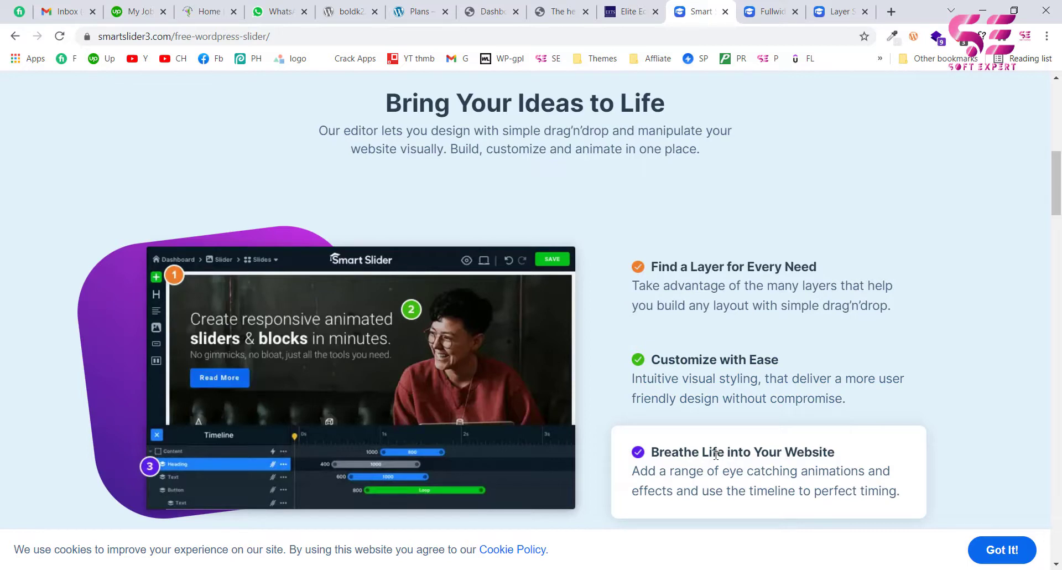
{"action": "scroll", "coordinate": [716, 455], "scroll_direction": "down", "scroll_amount": 9}
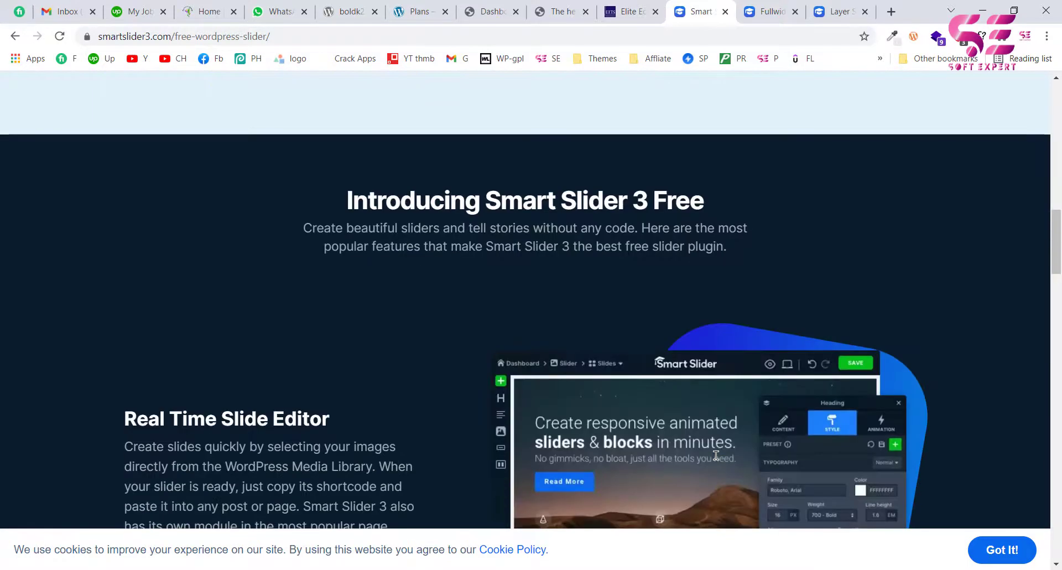
{"action": "scroll", "coordinate": [641, 366], "scroll_direction": "down", "scroll_amount": 3}
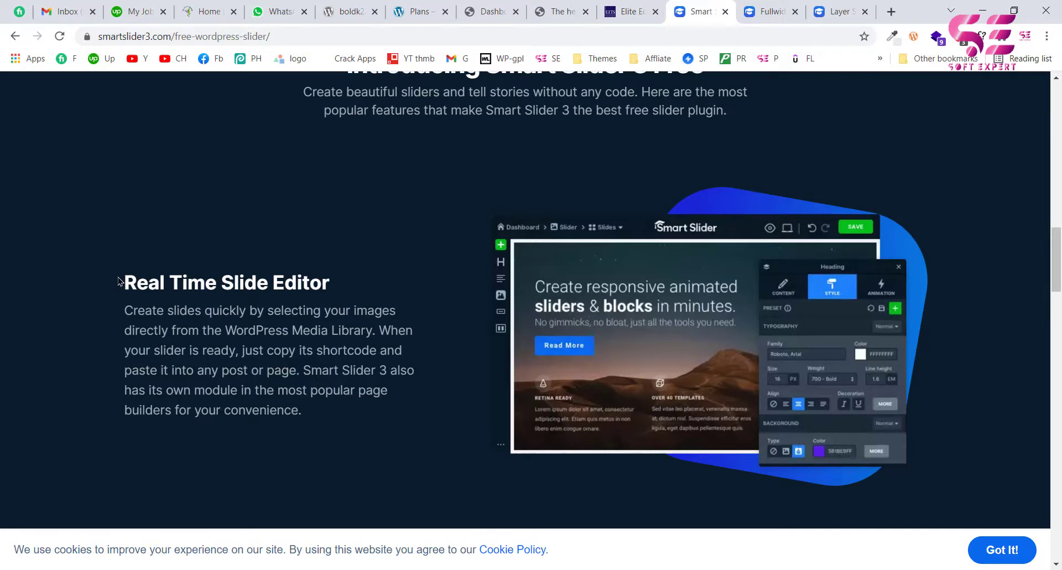
{"action": "scroll", "coordinate": [348, 292], "scroll_direction": "down", "scroll_amount": 5}
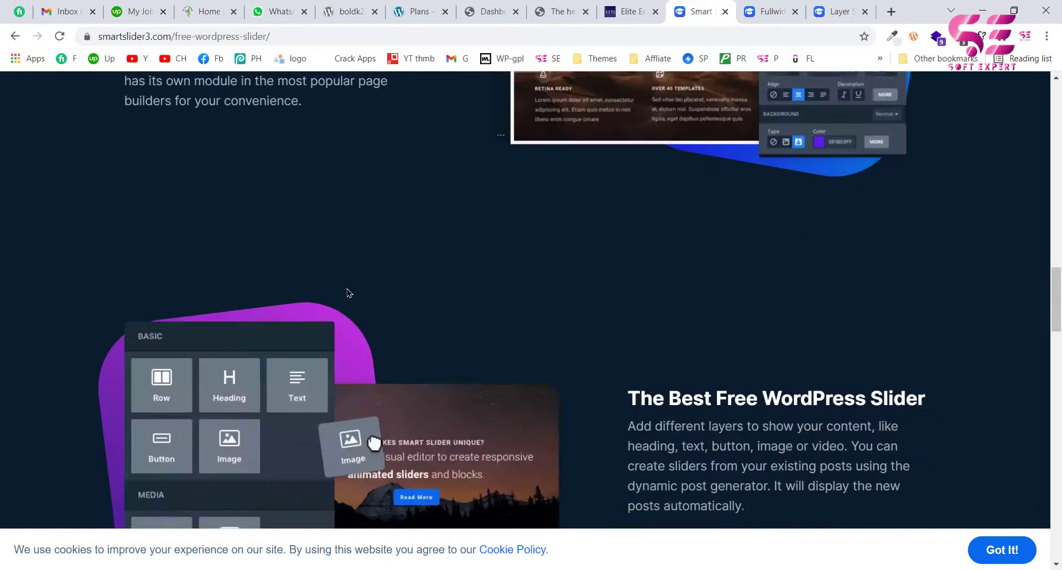
{"action": "scroll", "coordinate": [347, 289], "scroll_direction": "down", "scroll_amount": 2}
{"action": "left_click_drag", "start_coordinate": [639, 189], "coordinate": [857, 191]}
{"action": "left_click", "coordinate": [856, 192]}
{"action": "scroll", "coordinate": [469, 260], "scroll_direction": "down", "scroll_amount": 5}
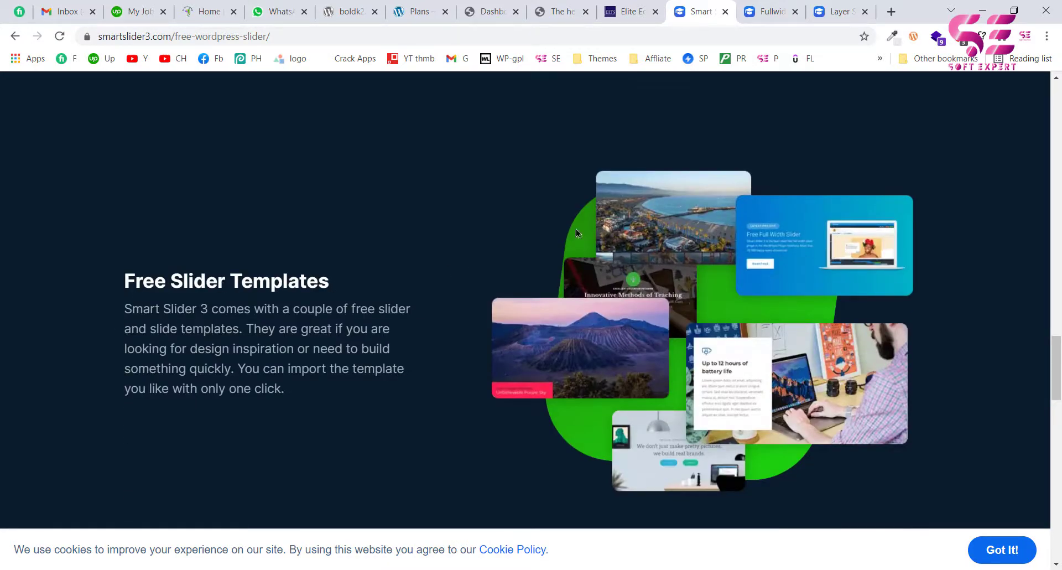
{"action": "scroll", "coordinate": [634, 266], "scroll_direction": "down", "scroll_amount": 2}
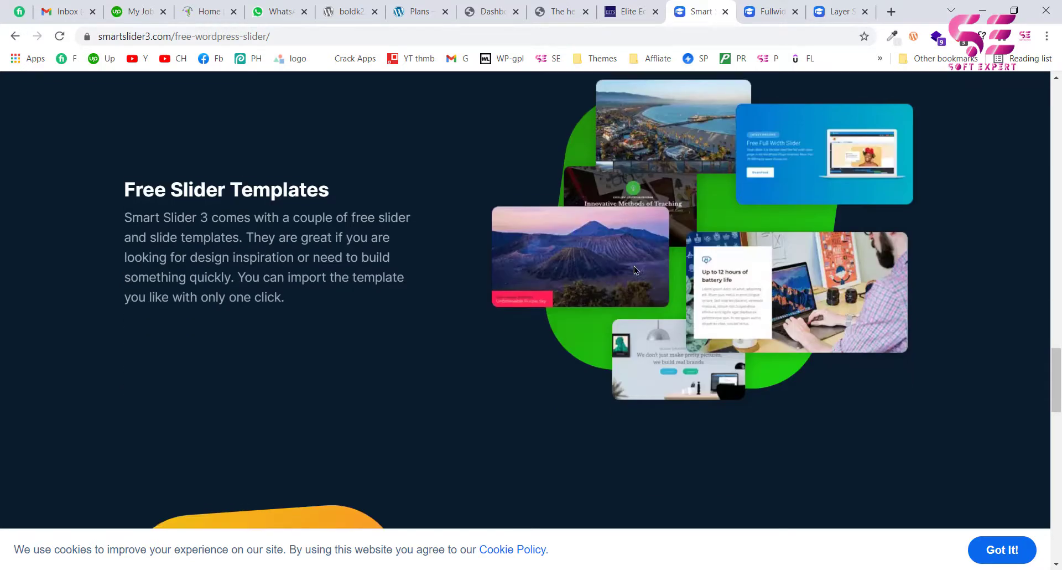
{"action": "scroll", "coordinate": [670, 217], "scroll_direction": "down", "scroll_amount": 6}
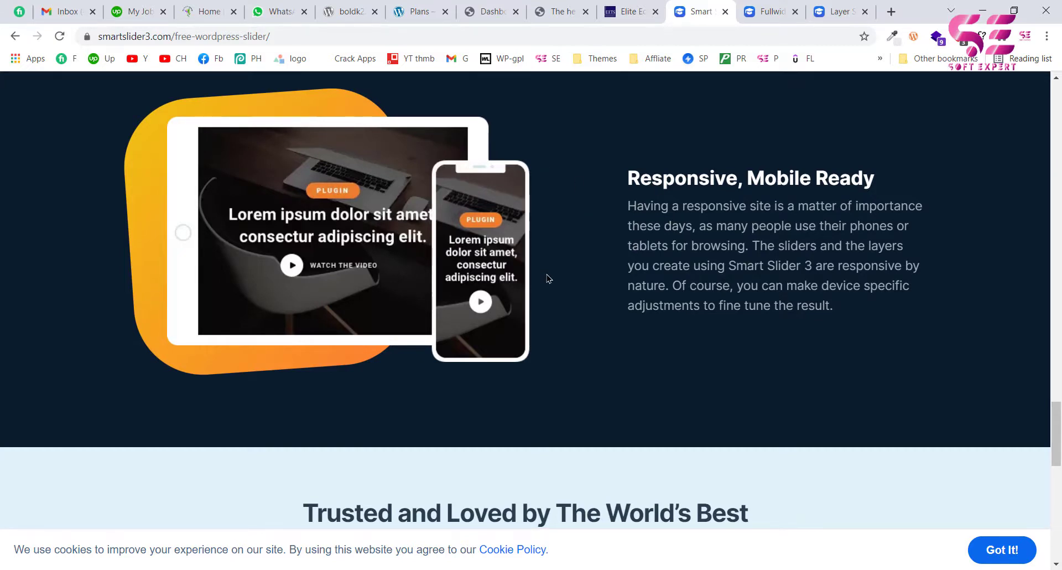
{"action": "scroll", "coordinate": [547, 278], "scroll_direction": "down", "scroll_amount": 4}
{"action": "scroll", "coordinate": [547, 278], "scroll_direction": "up", "scroll_amount": 6}
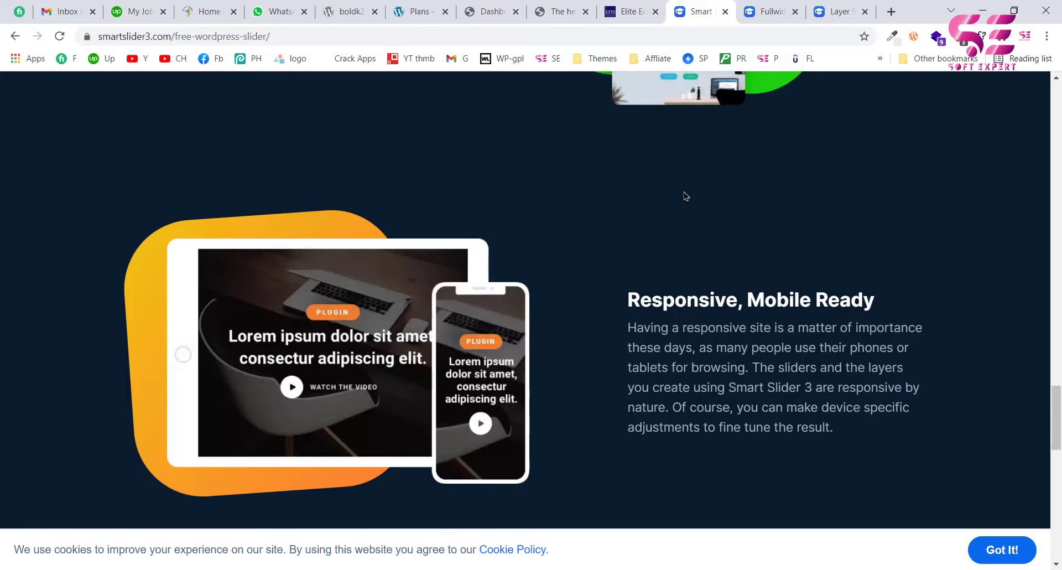
{"action": "scroll", "coordinate": [708, 277], "scroll_direction": "up", "scroll_amount": 2}
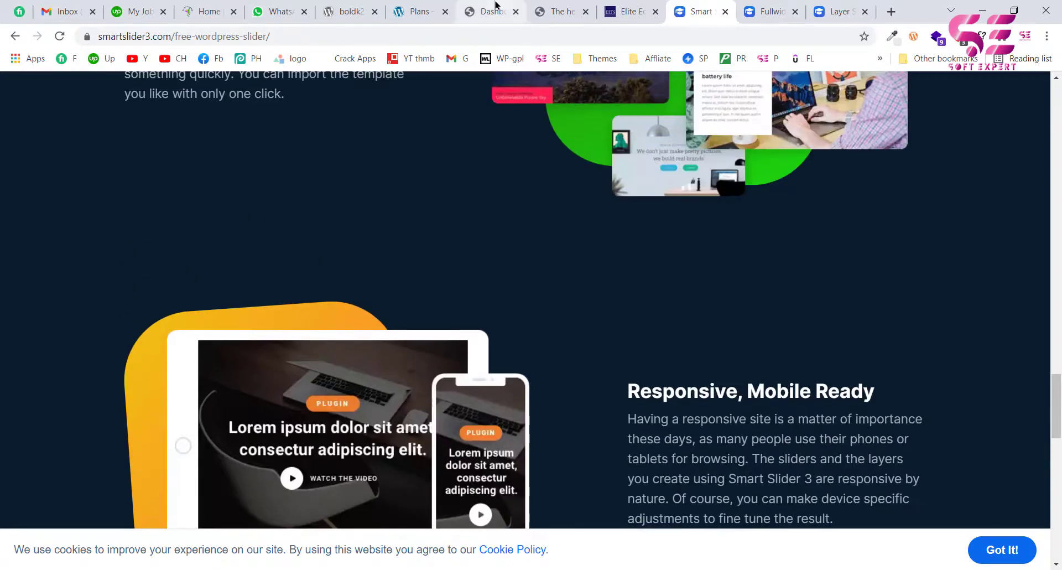
Search for "smart slider 3" among the plugins that can be added to the WordPress site
{"action": "left_click", "coordinate": [495, 7]}
{"action": "mouse_move", "coordinate": [38, 451]}
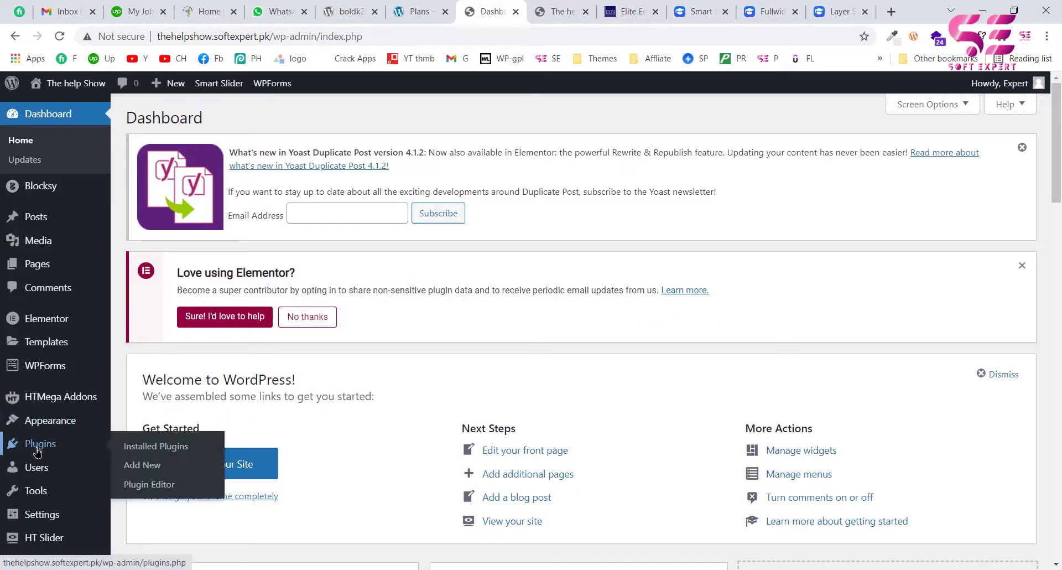
{"action": "left_click", "coordinate": [169, 465]}
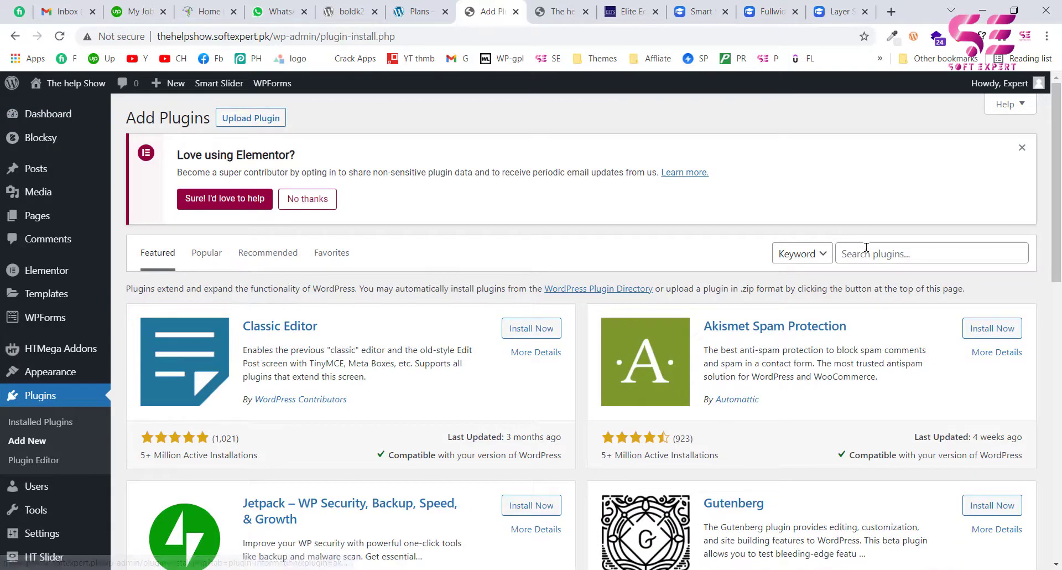
{"action": "left_click", "coordinate": [866, 248]}
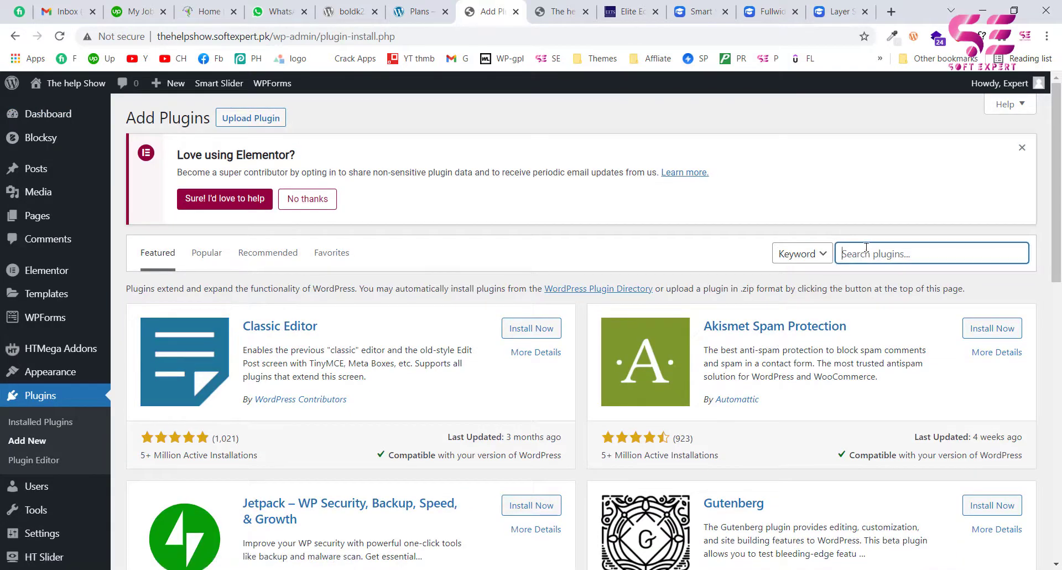
{"action": "type", "text": "smart slider 3"}
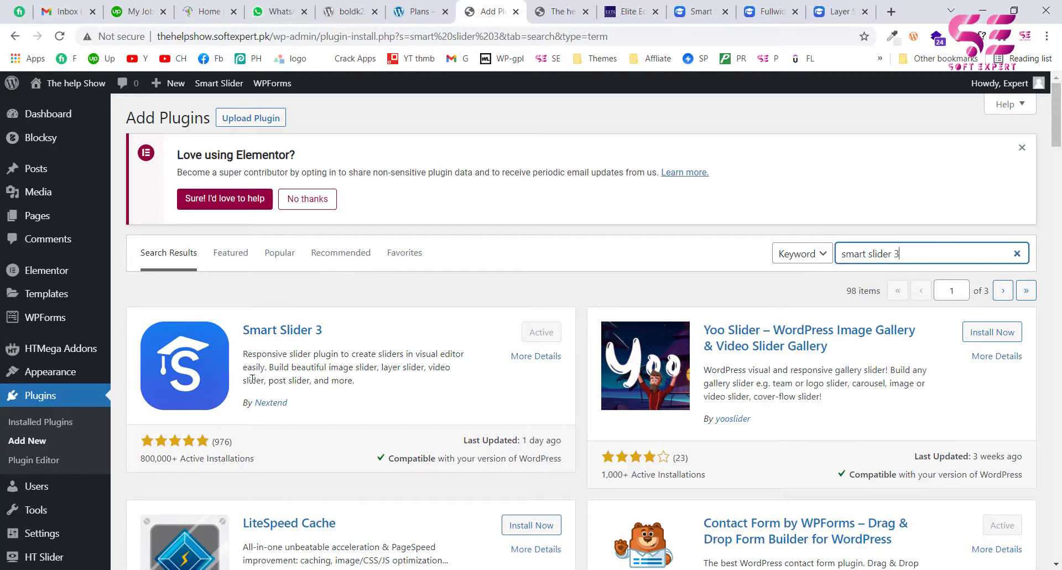
Open the Smart Slider dashboard in the WordPress admin
{"action": "scroll", "coordinate": [325, 348], "scroll_direction": "down", "scroll_amount": 5}
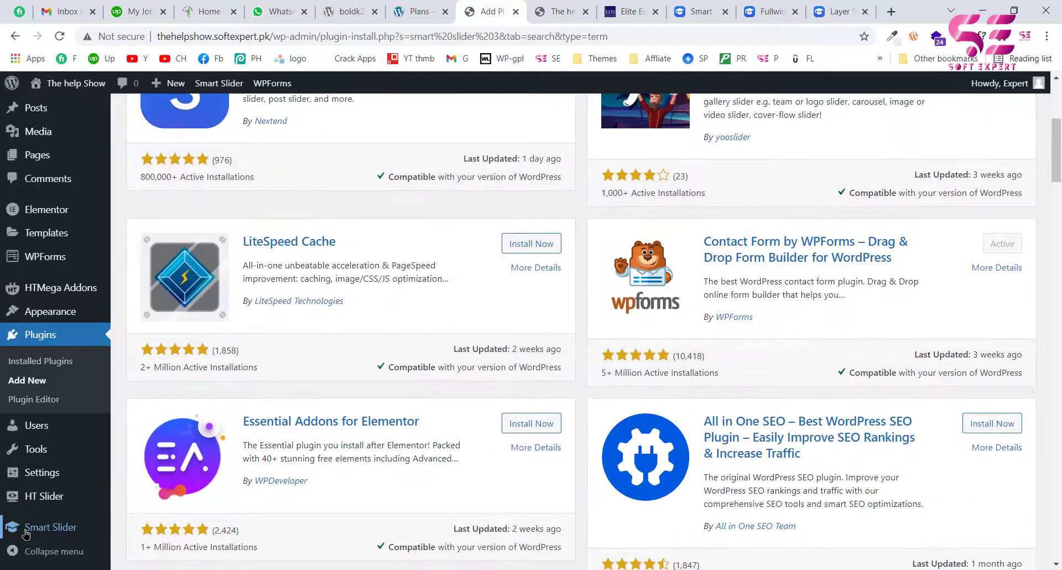
{"action": "mouse_move", "coordinate": [51, 532]}
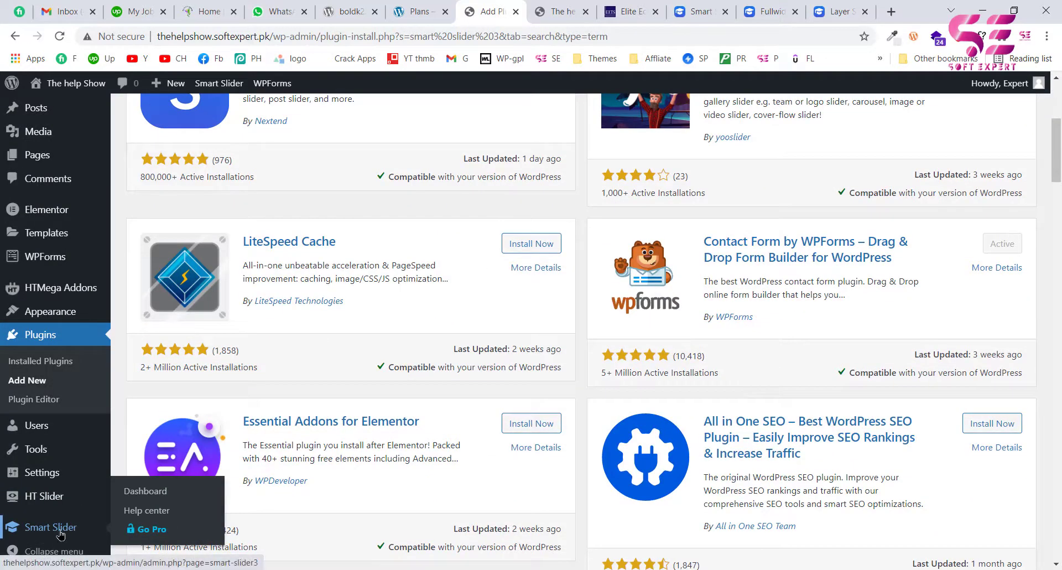
{"action": "left_click", "coordinate": [83, 533]}
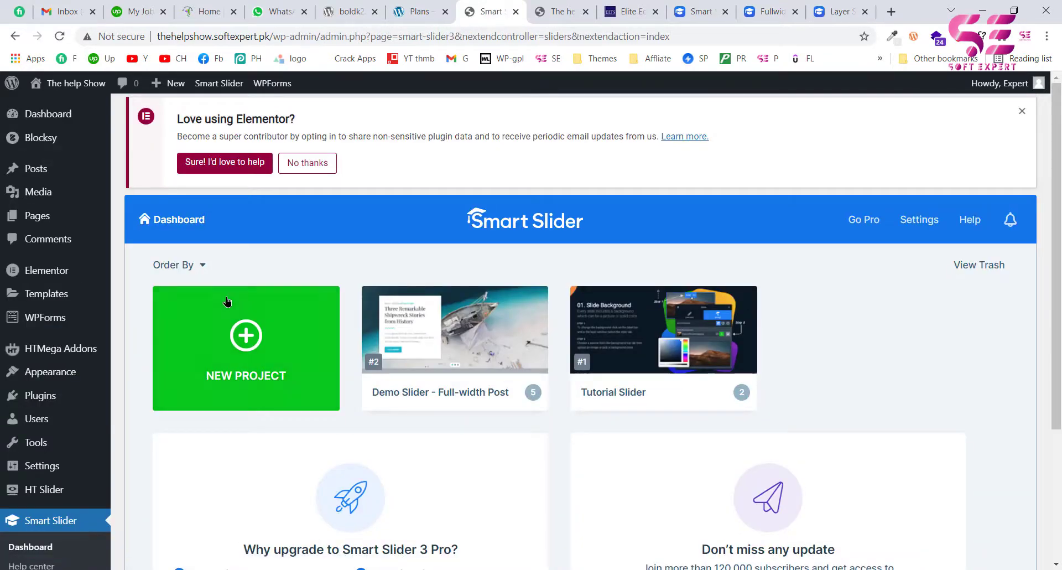
{"action": "mouse_move", "coordinate": [458, 316]}
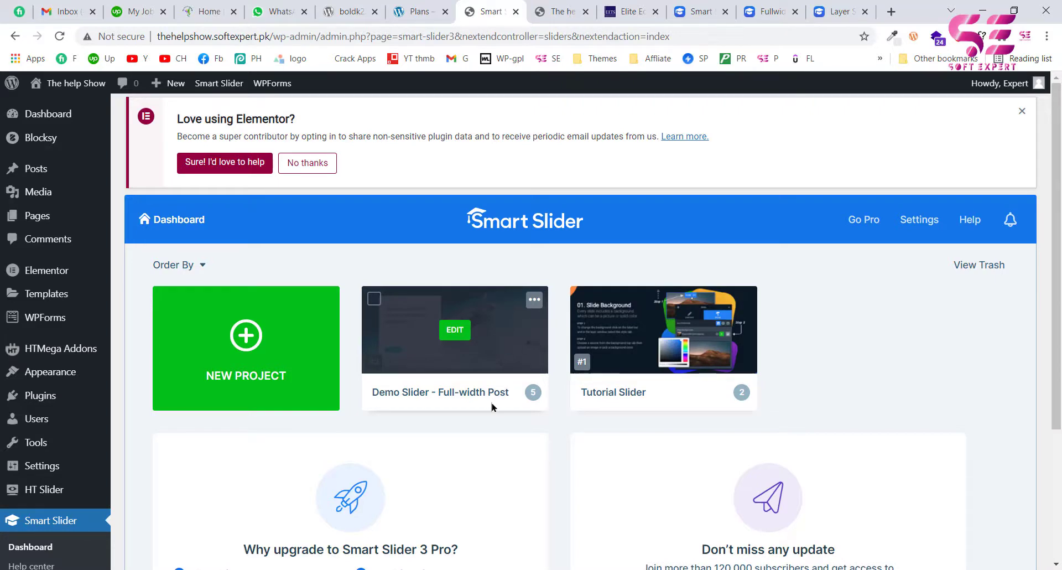
{"action": "mouse_move", "coordinate": [612, 357]}
View the live website's home page and look through the slides of its main slider
{"action": "left_click", "coordinate": [555, 12]}
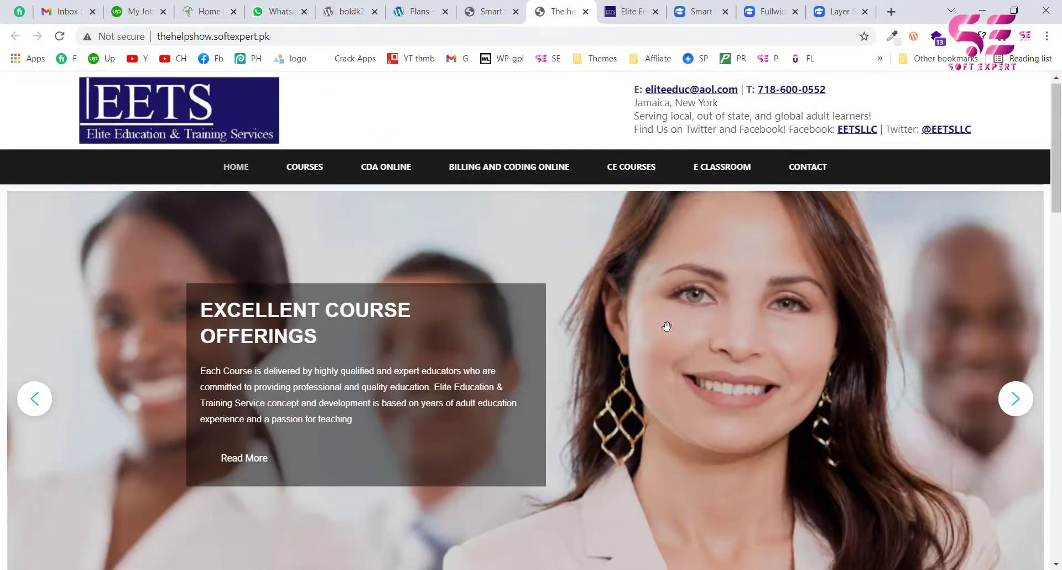
{"action": "scroll", "coordinate": [975, 365], "scroll_direction": "down", "scroll_amount": 1}
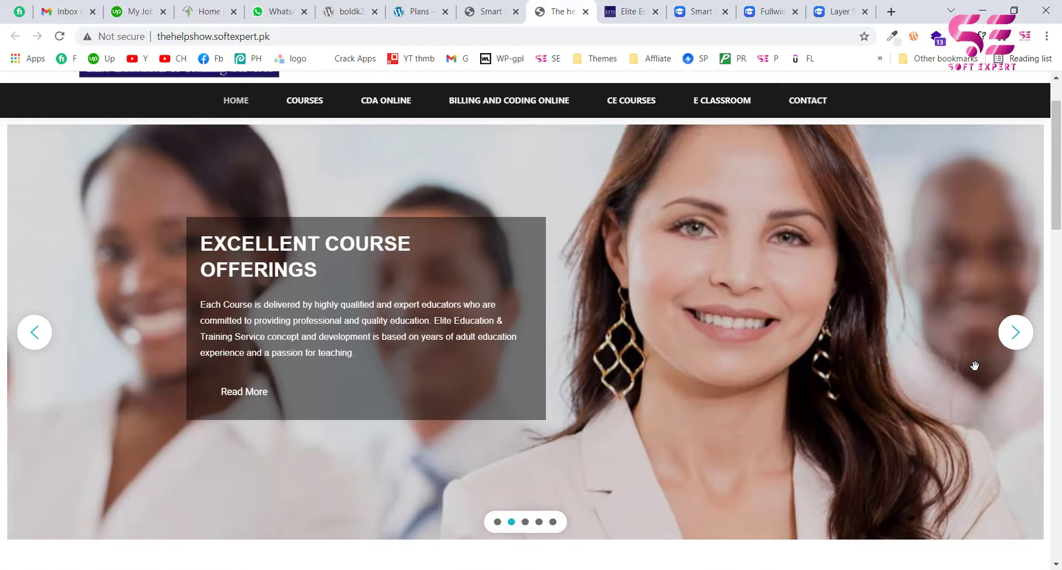
{"action": "left_click", "coordinate": [1017, 333]}
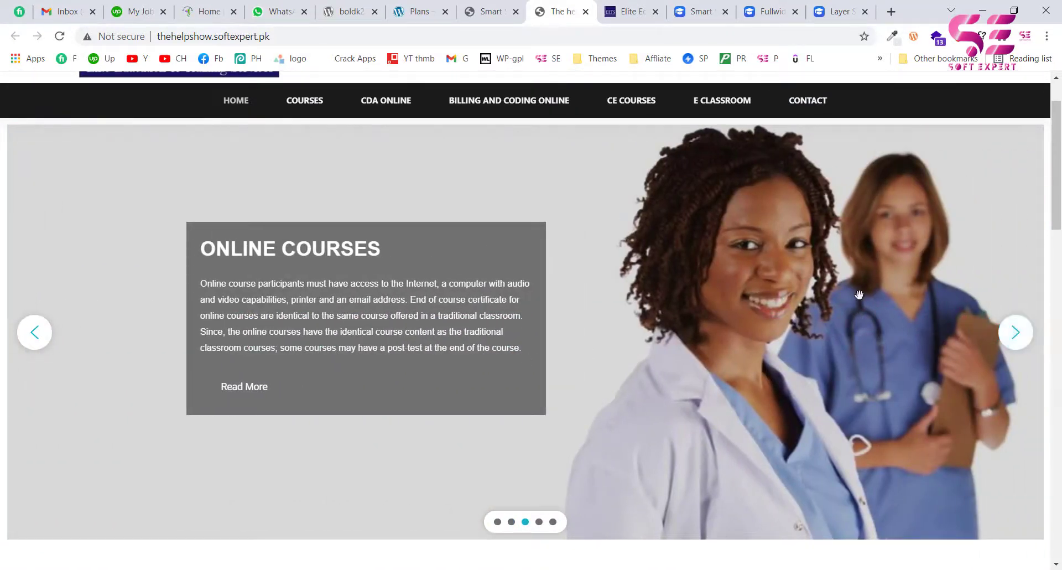
{"action": "left_click", "coordinate": [1025, 339]}
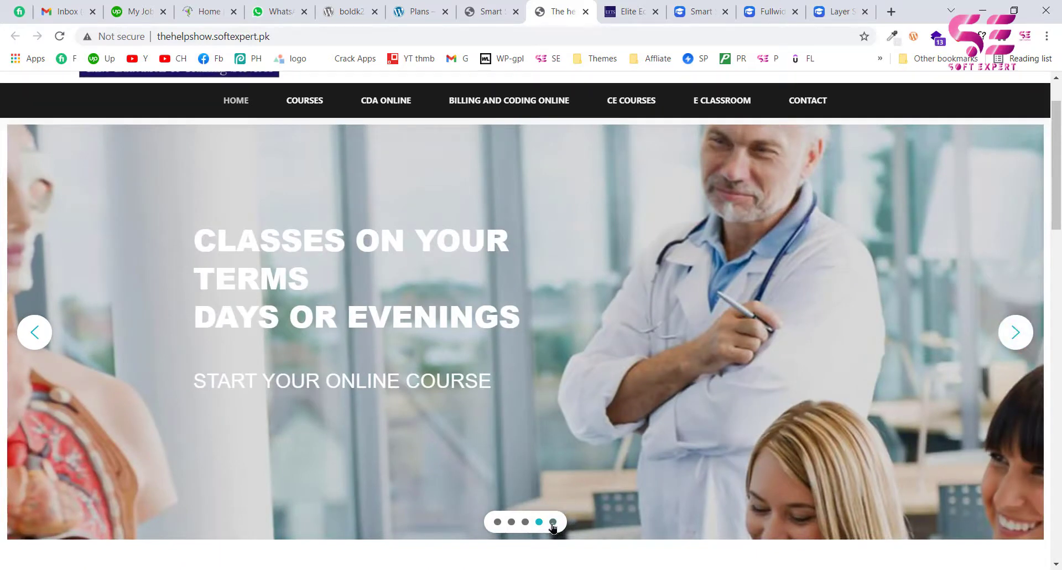
{"action": "left_click", "coordinate": [553, 523]}
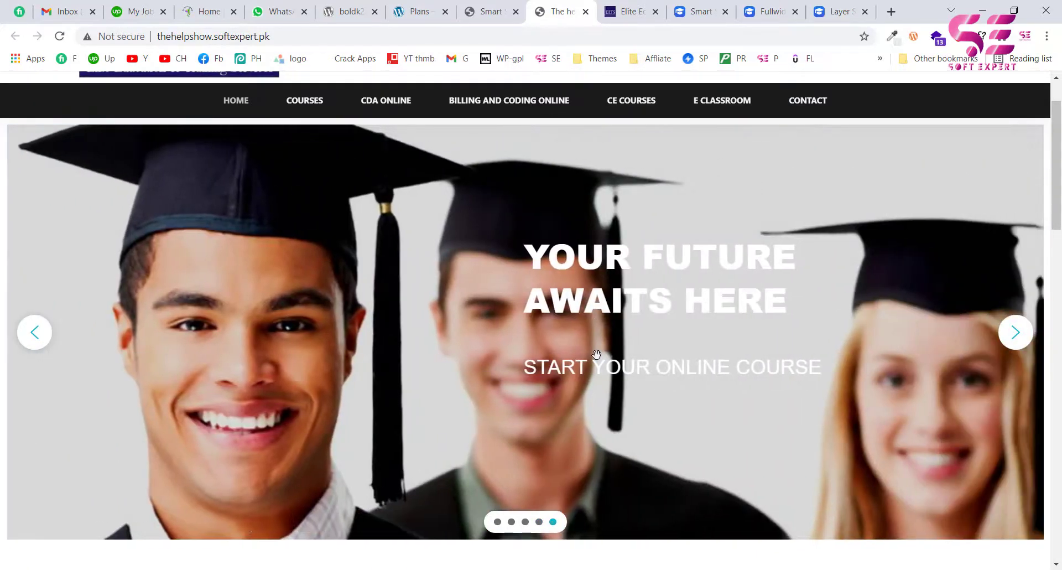
Return to the Smart Slider dashboard and start a new project with a template
{"action": "left_click", "coordinate": [488, 12]}
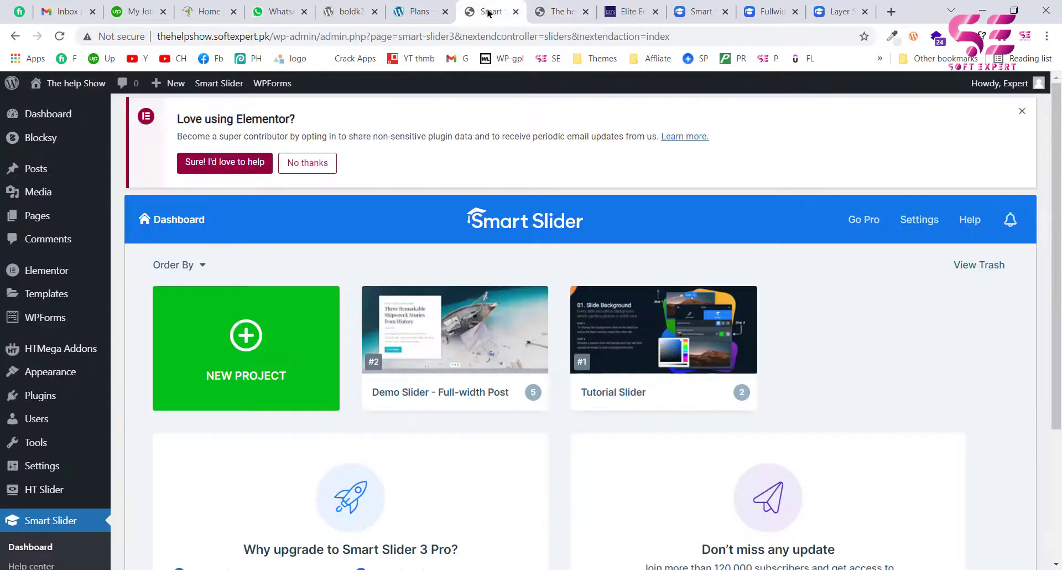
{"action": "left_click", "coordinate": [242, 346]}
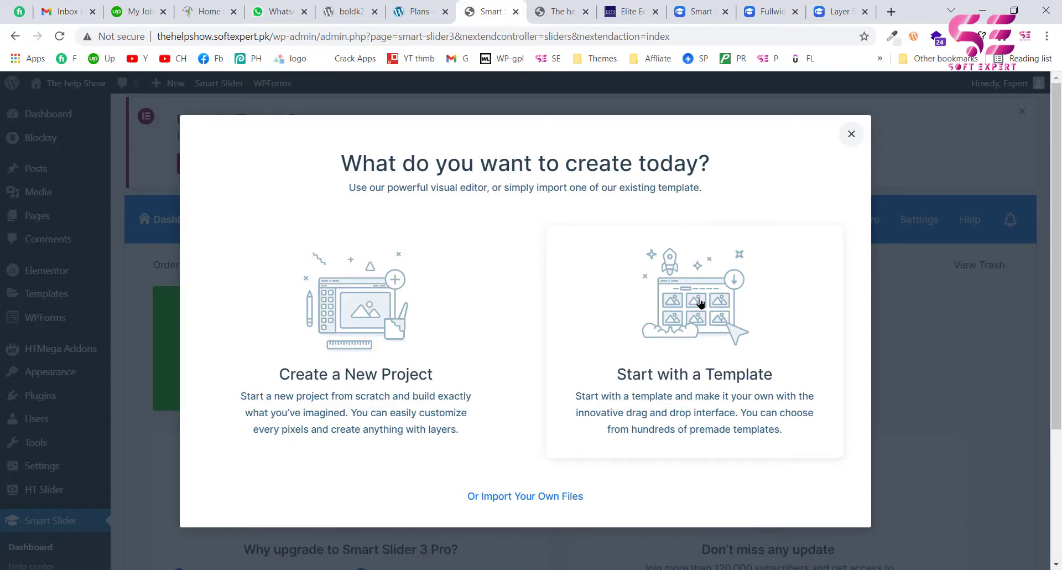
{"action": "left_click", "coordinate": [668, 320]}
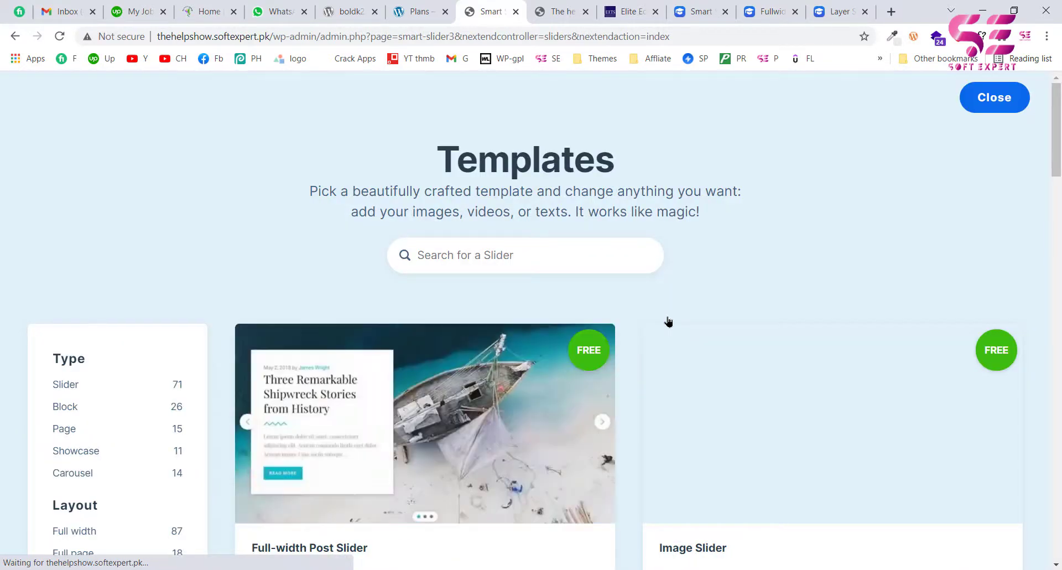
Examine the free slider and block templates available for import in the template library
{"action": "scroll", "coordinate": [668, 321], "scroll_direction": "down", "scroll_amount": 3}
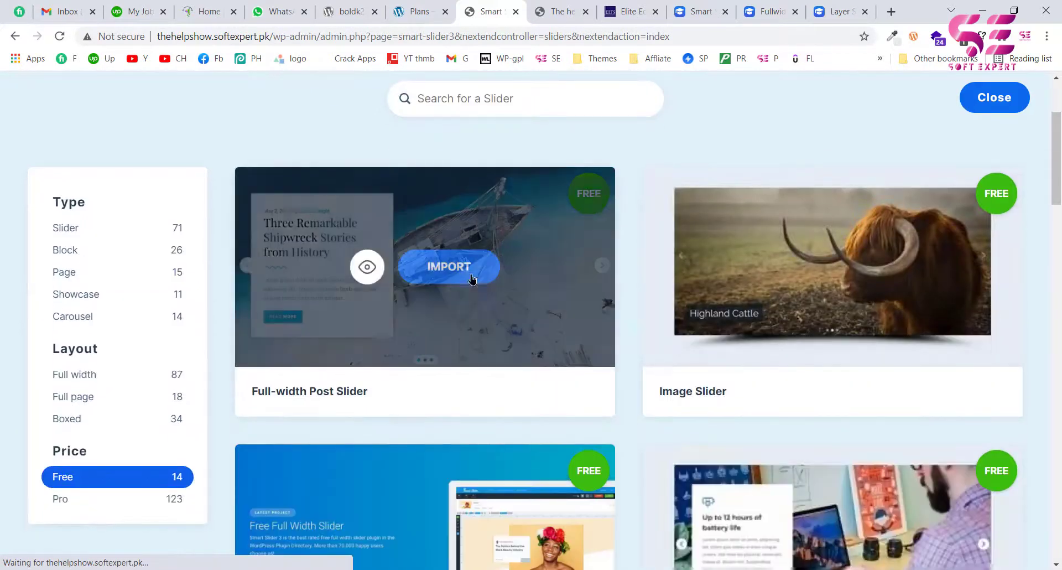
{"action": "scroll", "coordinate": [616, 315], "scroll_direction": "down", "scroll_amount": 1}
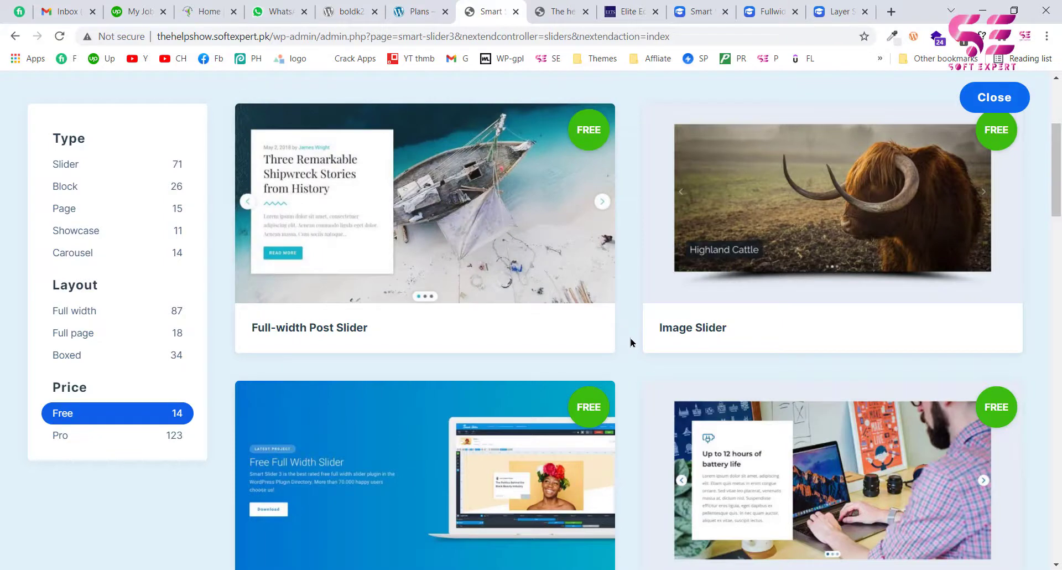
{"action": "scroll", "coordinate": [631, 343], "scroll_direction": "down", "scroll_amount": 6}
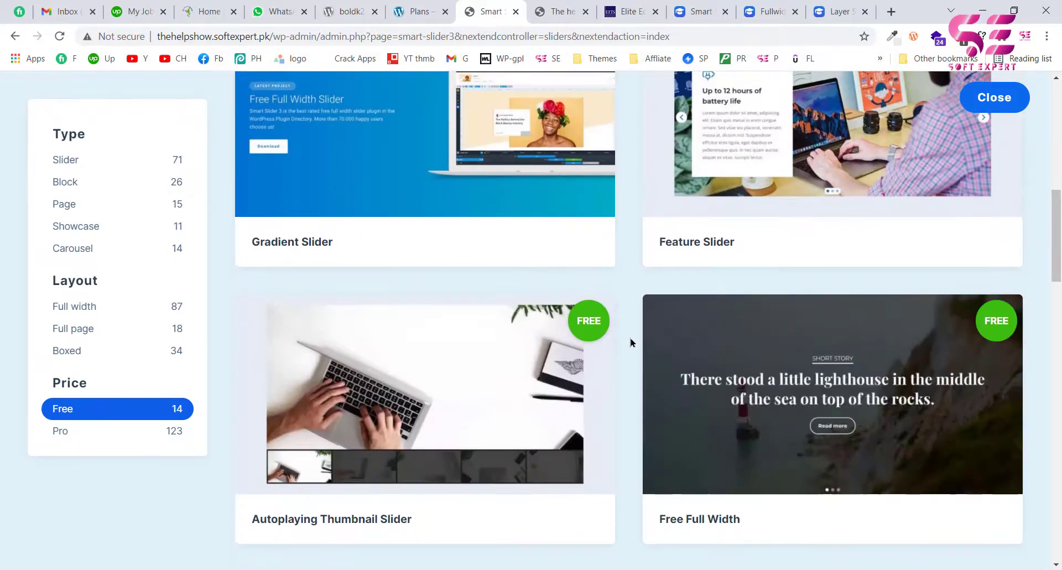
{"action": "scroll", "coordinate": [631, 342], "scroll_direction": "down", "scroll_amount": 2}
{"action": "scroll", "coordinate": [635, 310], "scroll_direction": "down", "scroll_amount": 4}
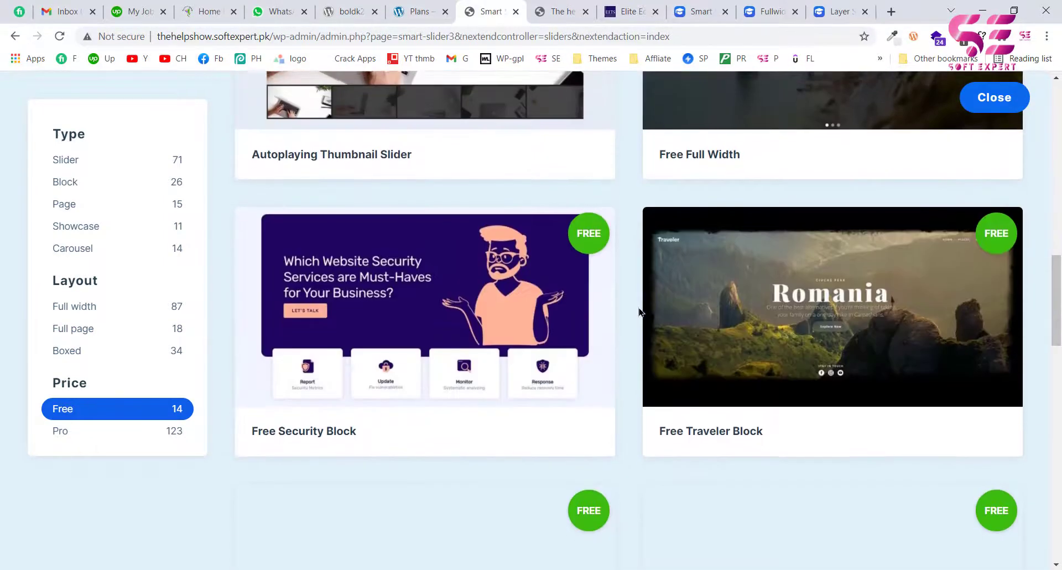
{"action": "scroll", "coordinate": [636, 311], "scroll_direction": "down", "scroll_amount": 5}
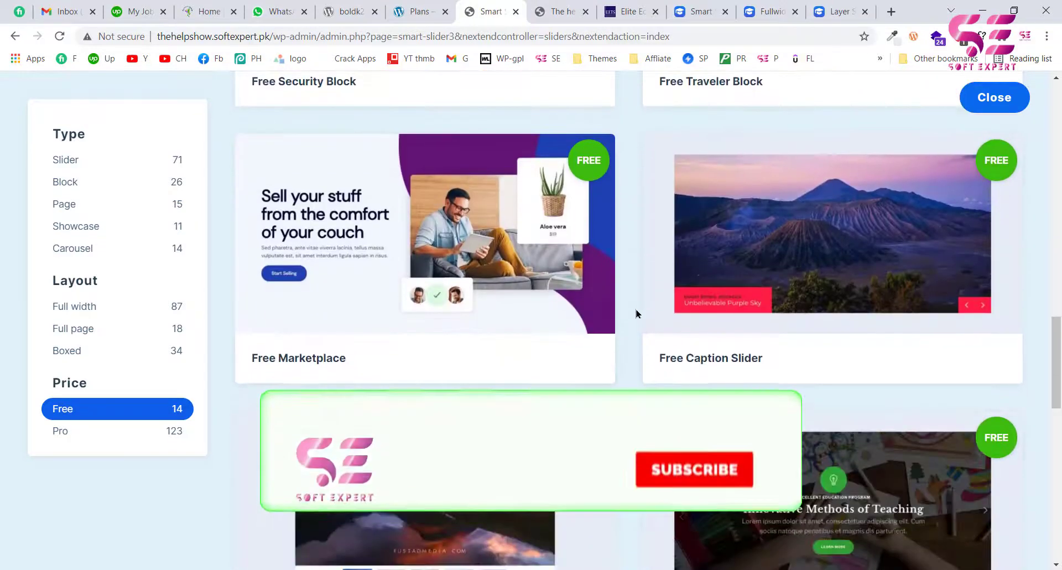
{"action": "scroll", "coordinate": [636, 313], "scroll_direction": "down", "scroll_amount": 5}
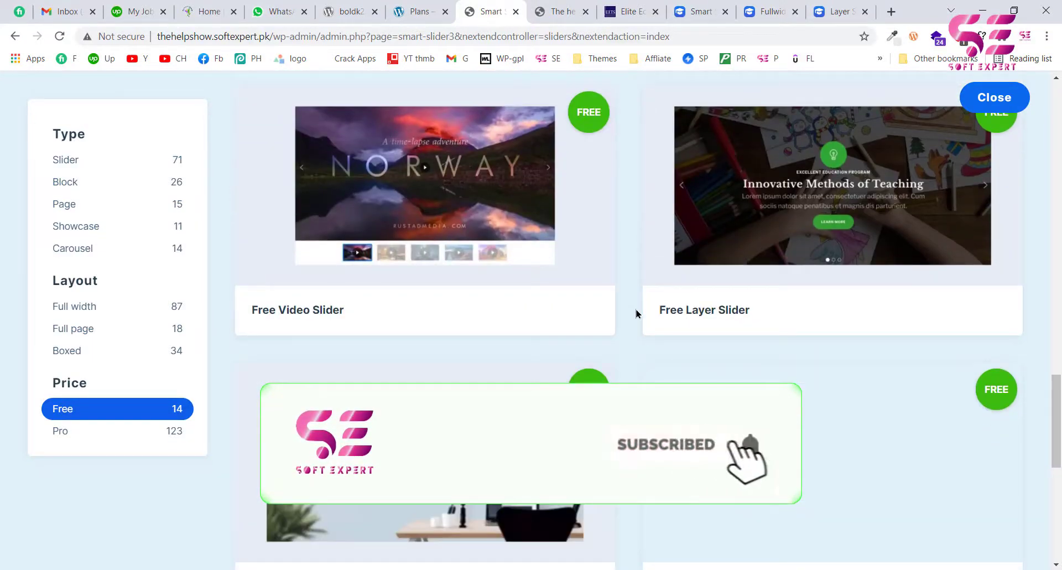
{"action": "scroll", "coordinate": [635, 321], "scroll_direction": "down", "scroll_amount": 3}
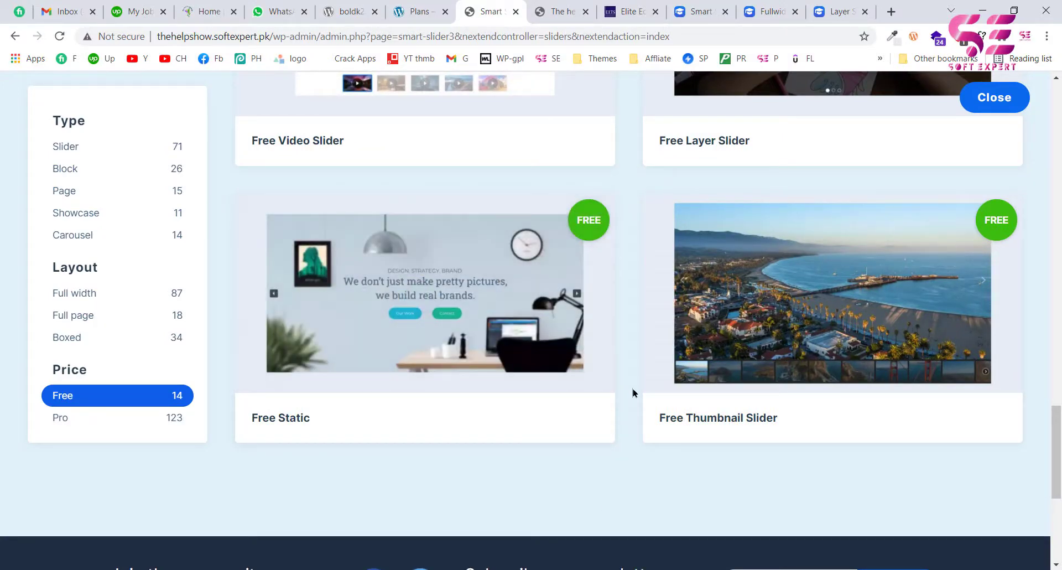
Import the Free Static template from the free templates and look over the new slider's slides and general settings
{"action": "mouse_move", "coordinate": [484, 306]}
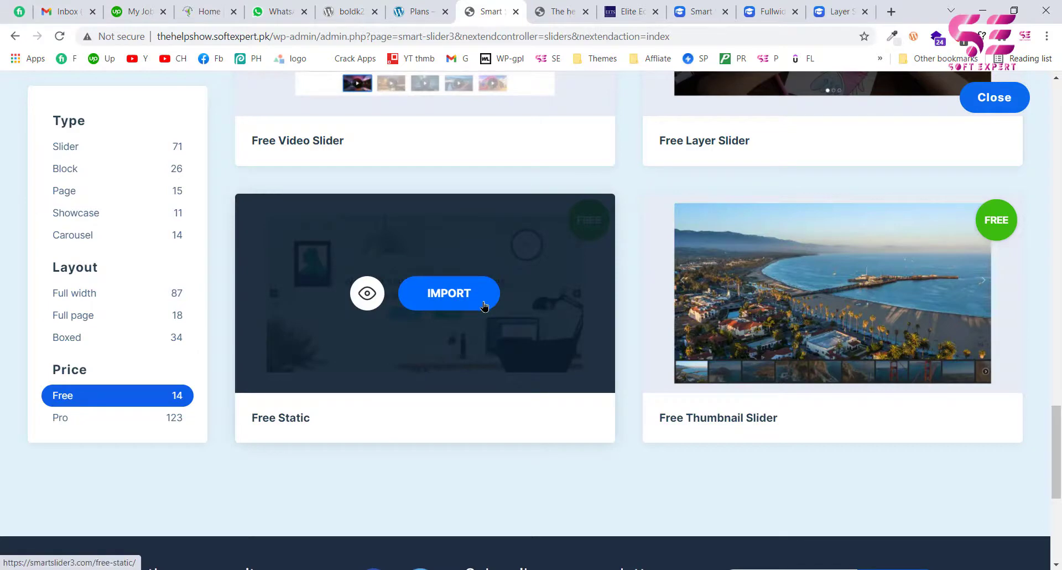
{"action": "scroll", "coordinate": [480, 256], "scroll_direction": "up", "scroll_amount": 3}
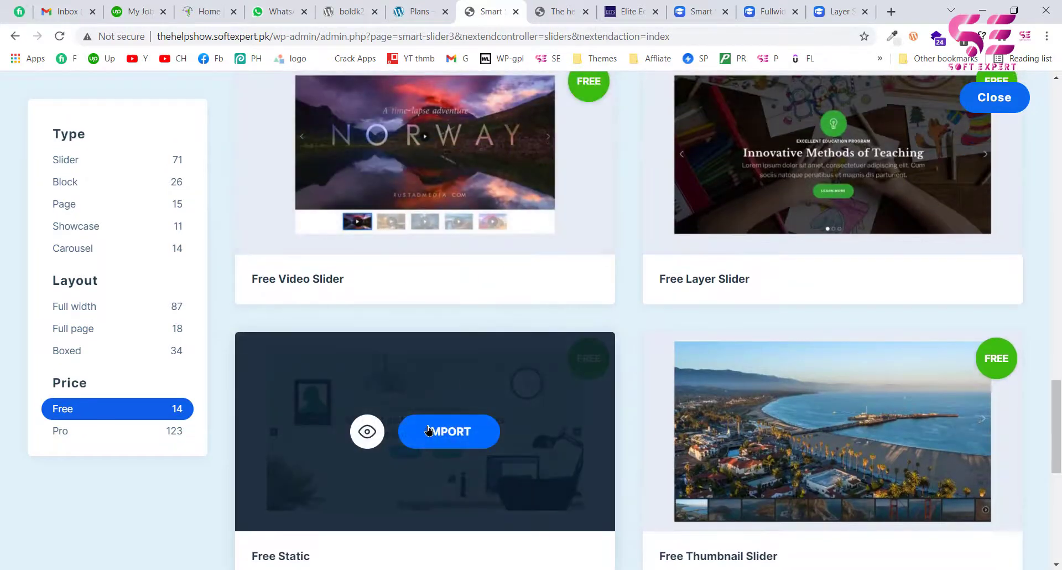
{"action": "left_click", "coordinate": [470, 432]}
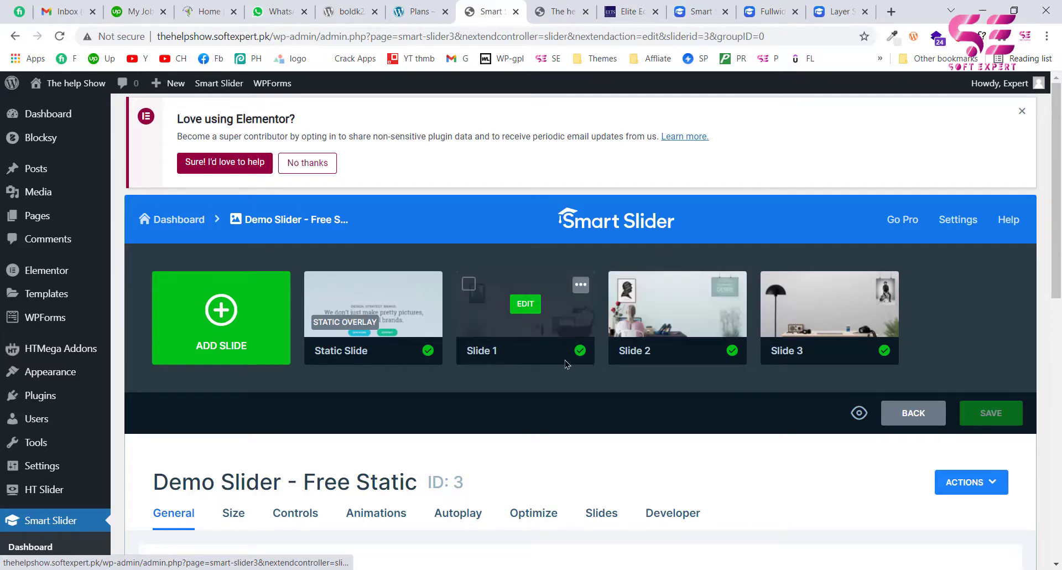
{"action": "scroll", "coordinate": [559, 370], "scroll_direction": "down", "scroll_amount": 5}
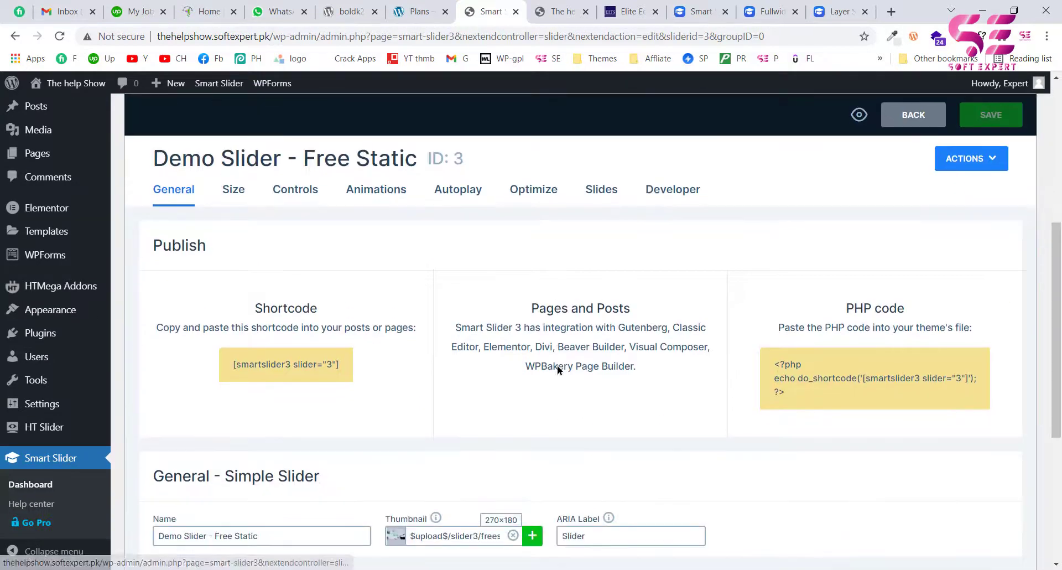
{"action": "scroll", "coordinate": [386, 399], "scroll_direction": "down", "scroll_amount": 1}
{"action": "scroll", "coordinate": [329, 426], "scroll_direction": "down", "scroll_amount": 3}
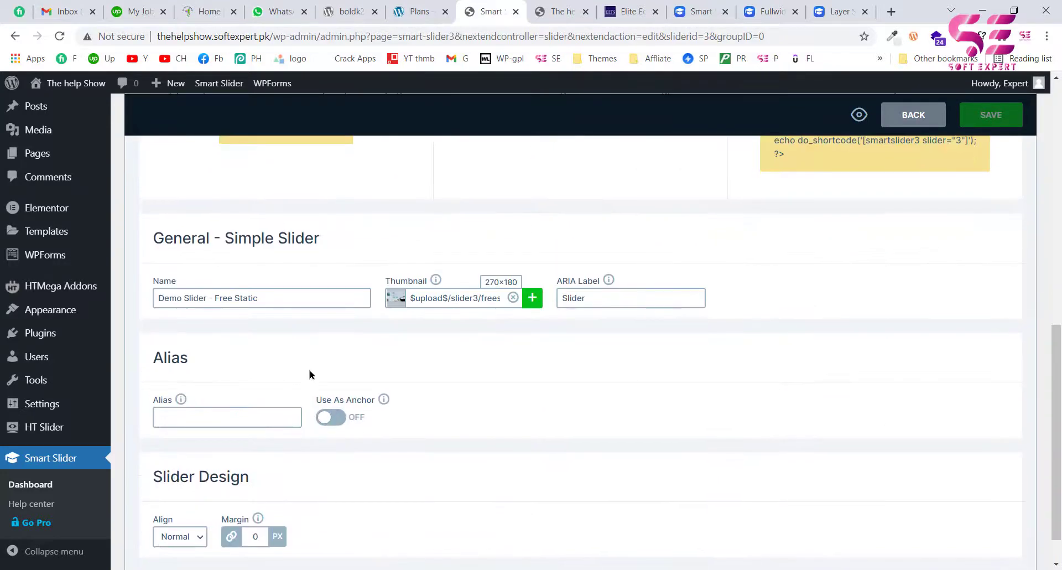
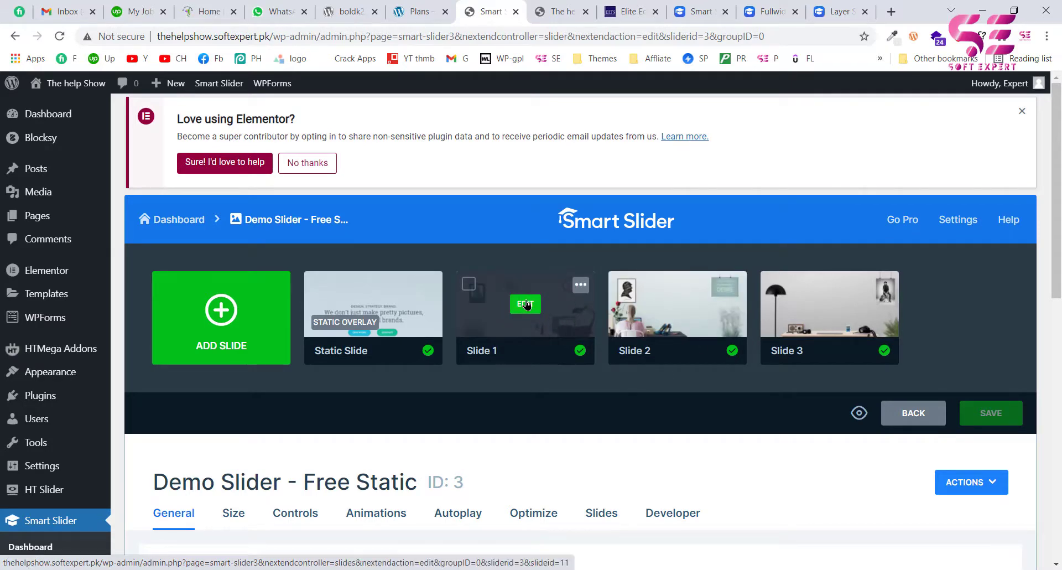
Open Slide 1 of the Free Static slider and replace its background with contact.jpg from the media library
{"action": "left_click", "coordinate": [526, 304]}
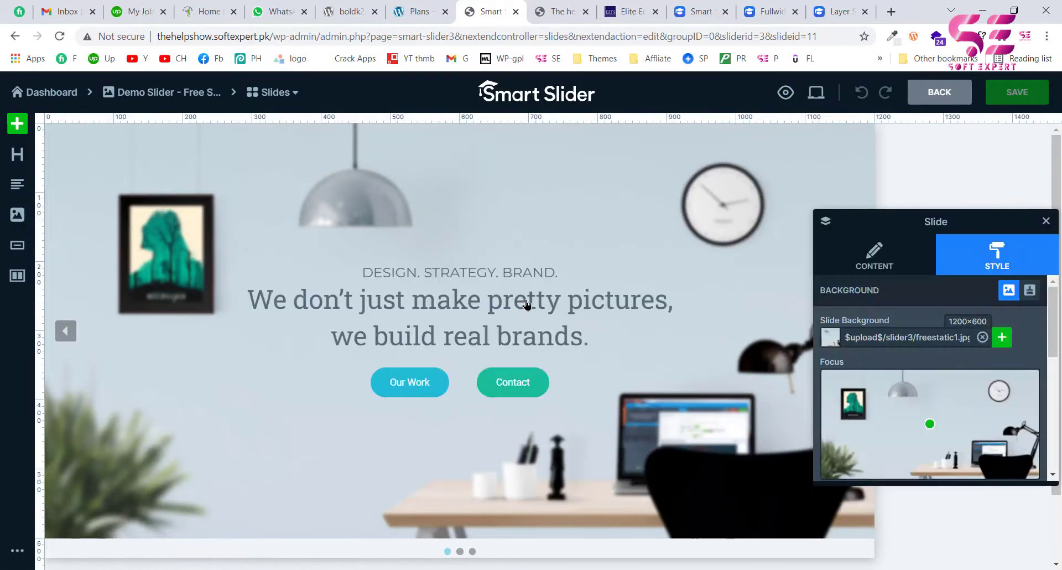
{"action": "scroll", "coordinate": [514, 287], "scroll_direction": "down", "scroll_amount": 1}
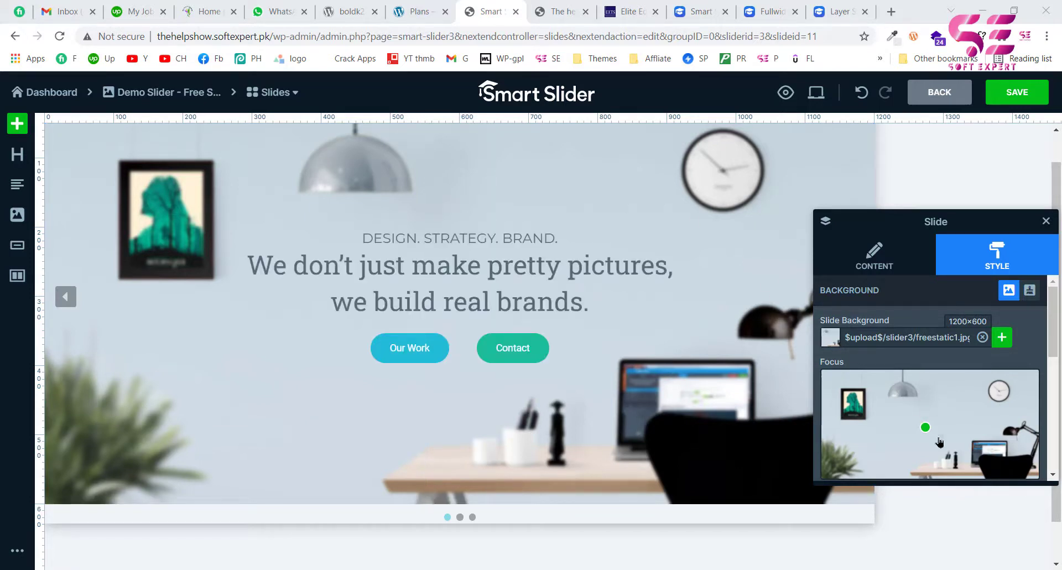
{"action": "left_click", "coordinate": [1002, 339]}
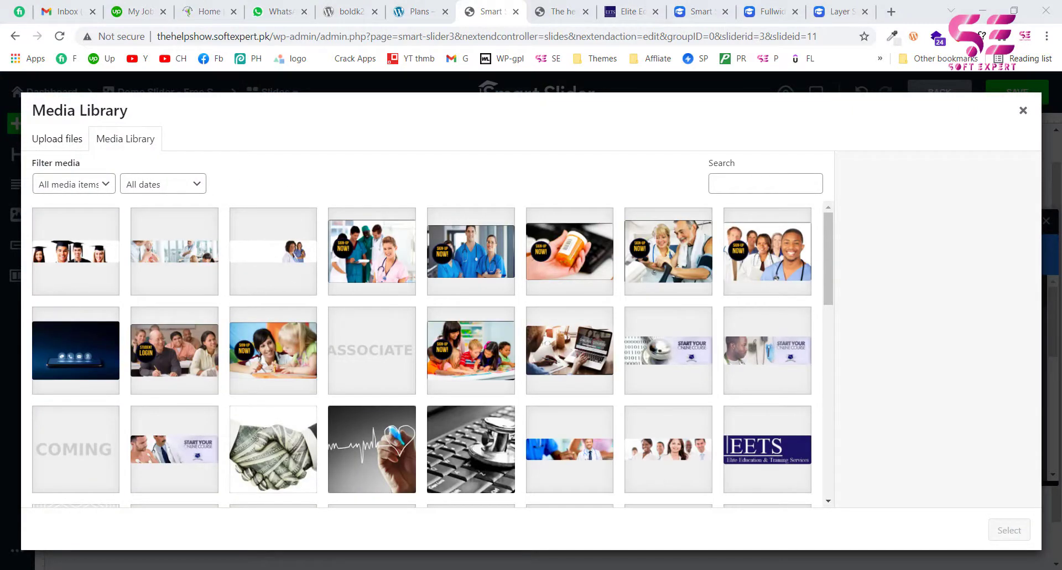
{"action": "left_click", "coordinate": [80, 360]}
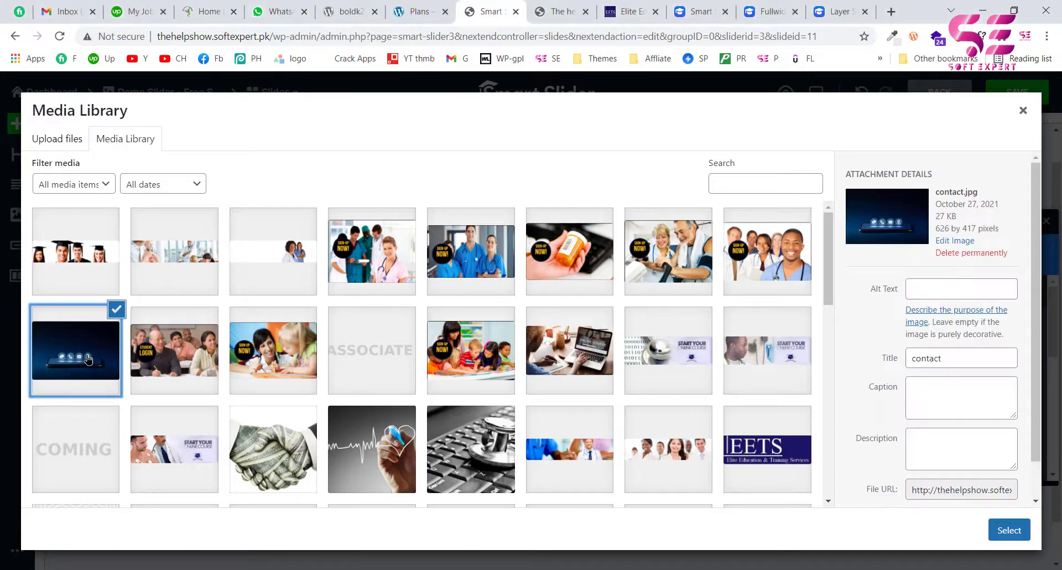
{"action": "left_click", "coordinate": [1002, 532]}
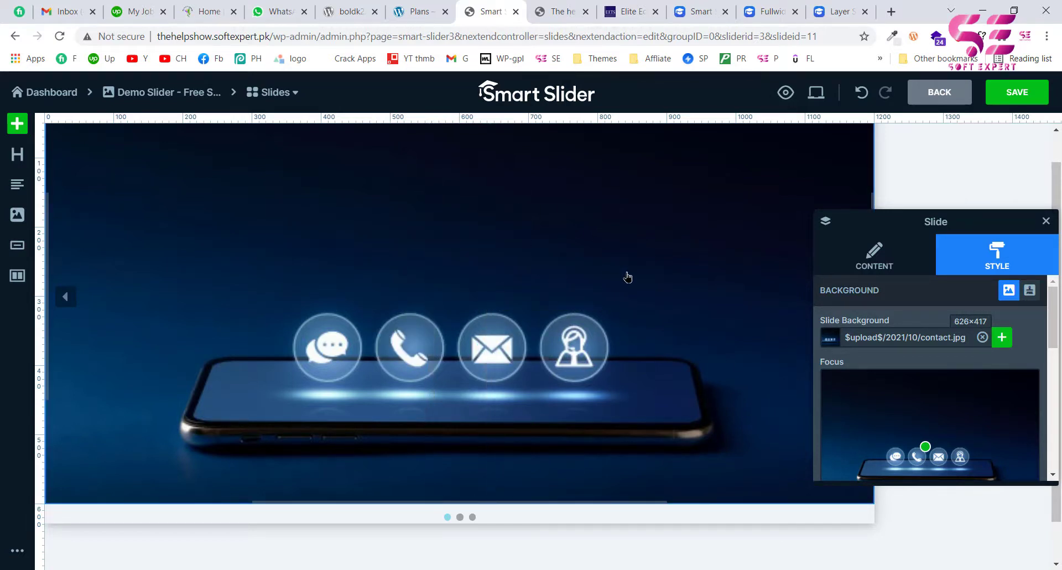
Leave the Slide 1 editor without saving the new background and return to the Free Static slider's overview
{"action": "left_click", "coordinate": [553, 239]}
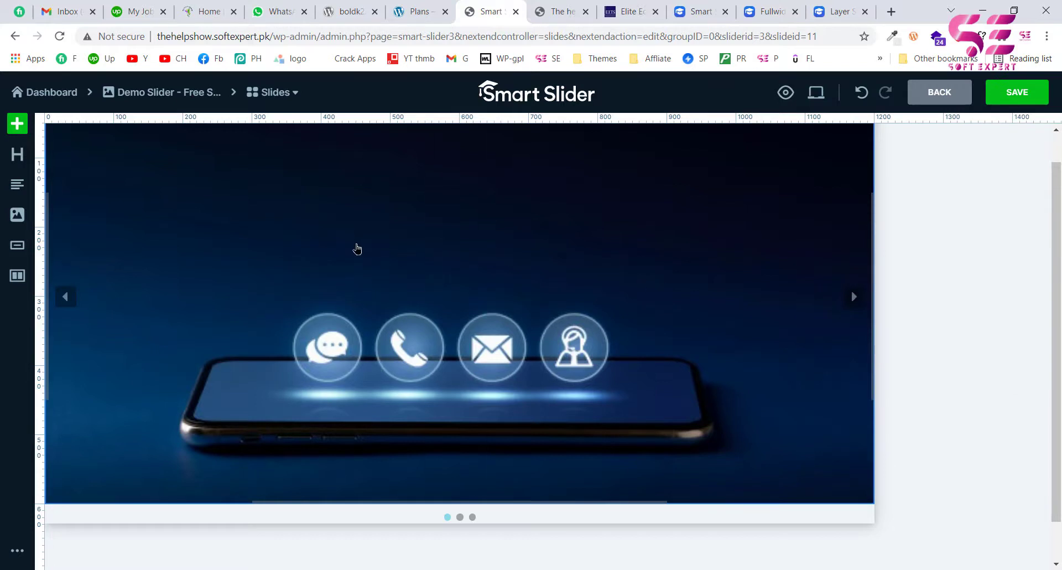
{"action": "left_click", "coordinate": [923, 103]}
{"action": "left_click", "coordinate": [598, 113]}
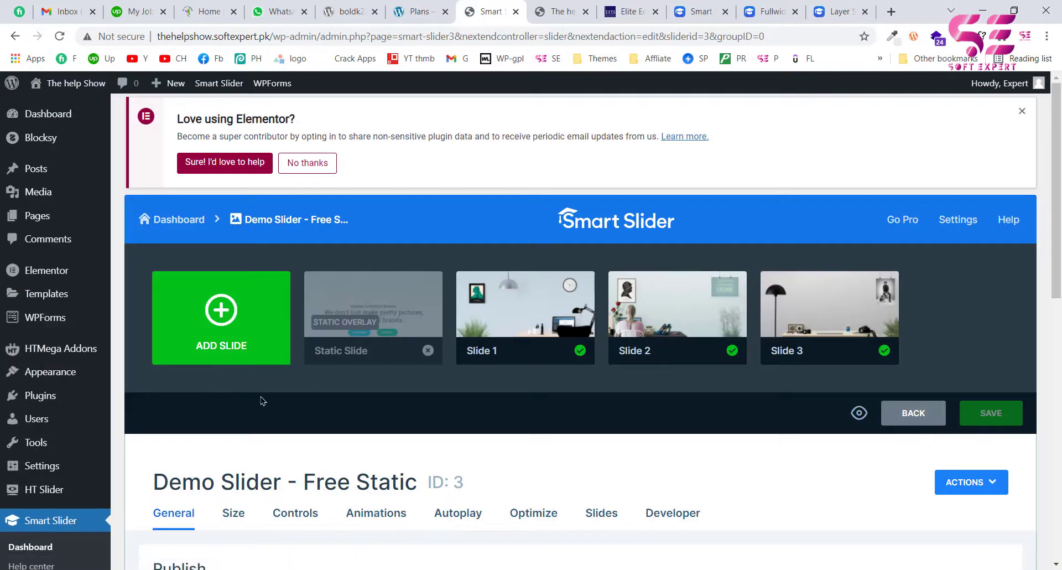
{"action": "scroll", "coordinate": [111, 457], "scroll_direction": "down", "scroll_amount": 3}
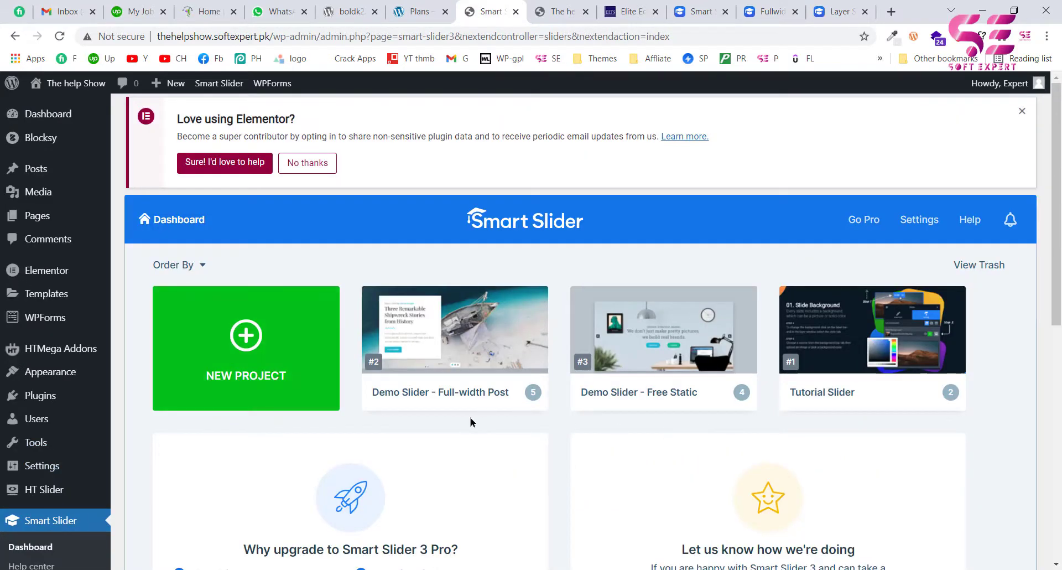
Move the Demo Slider - Free Static project on the dashboard to the trash
{"action": "mouse_move", "coordinate": [461, 330]}
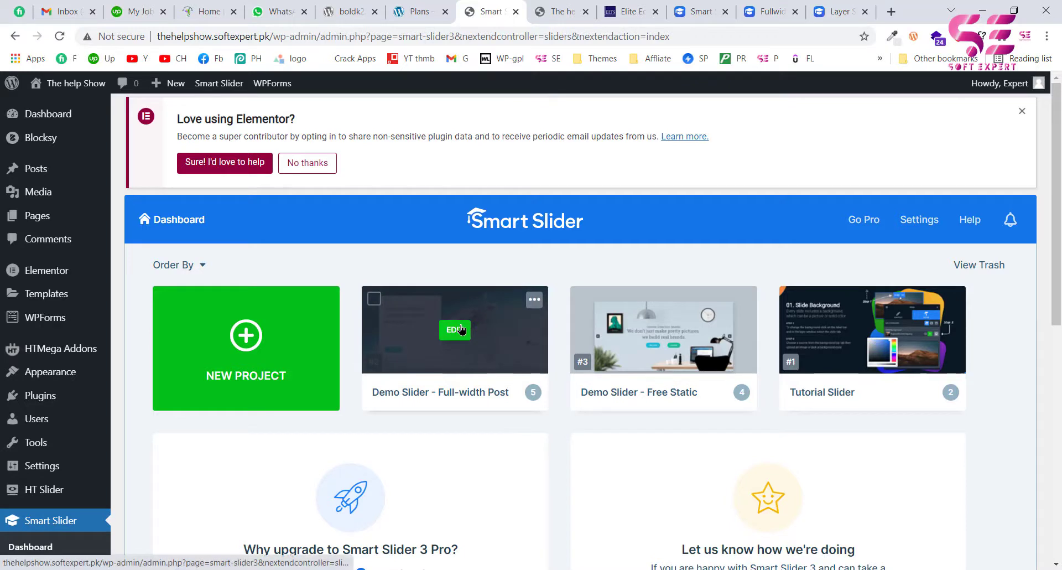
{"action": "mouse_move", "coordinate": [668, 327]}
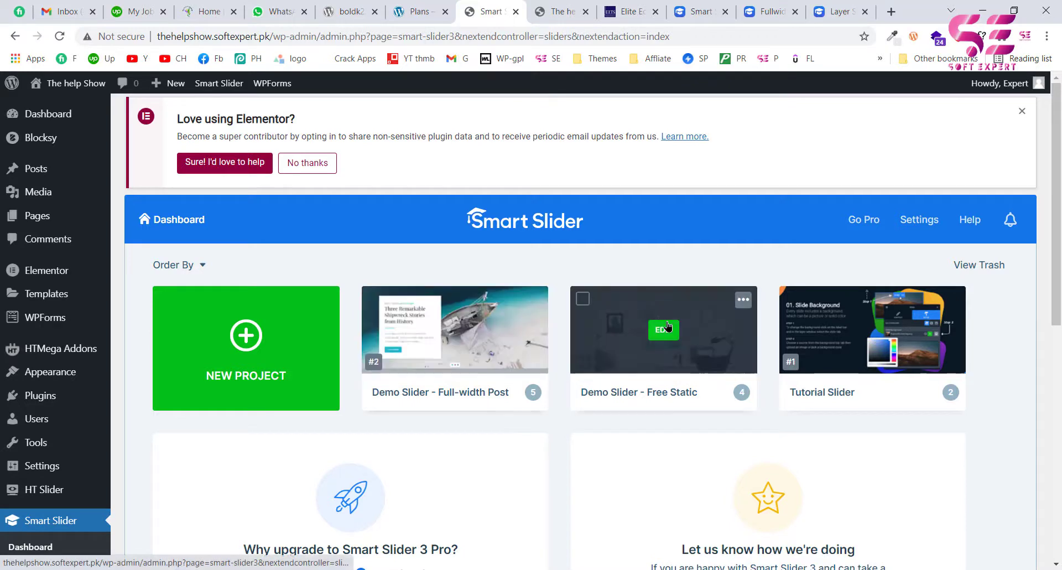
{"action": "left_click", "coordinate": [744, 303]}
{"action": "left_click", "coordinate": [693, 369]}
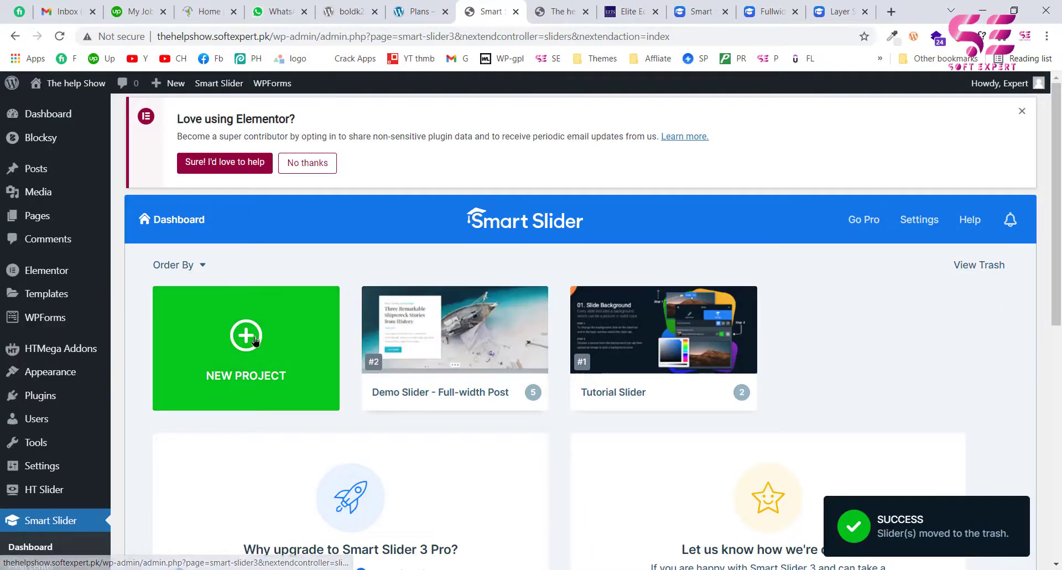
Start a new project with a template and import the Free Full Width slider from the free templates
{"action": "left_click", "coordinate": [245, 341]}
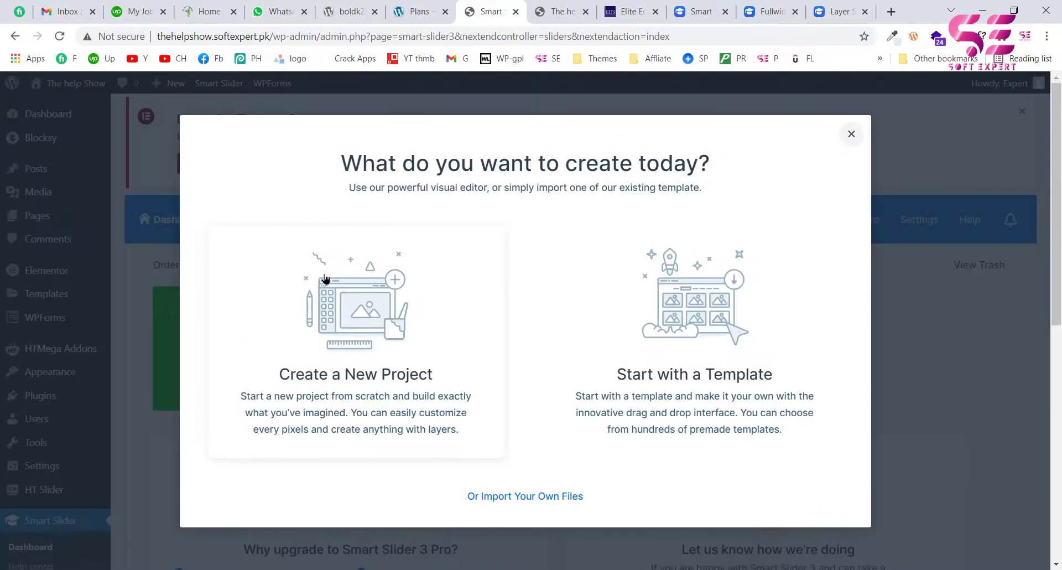
{"action": "left_click", "coordinate": [710, 308]}
{"action": "scroll", "coordinate": [662, 368], "scroll_direction": "down", "scroll_amount": 5}
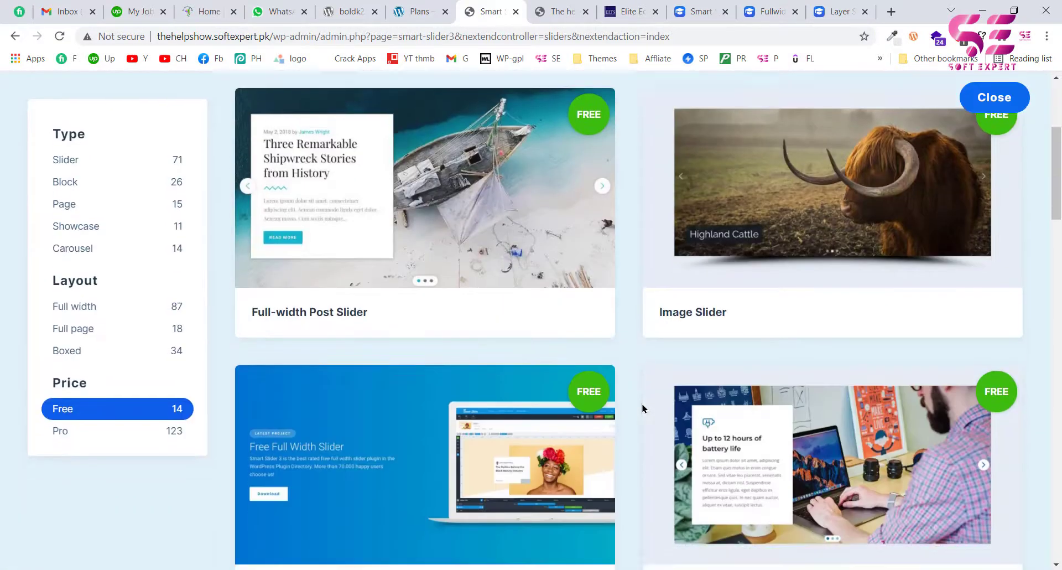
{"action": "scroll", "coordinate": [642, 408], "scroll_direction": "down", "scroll_amount": 5}
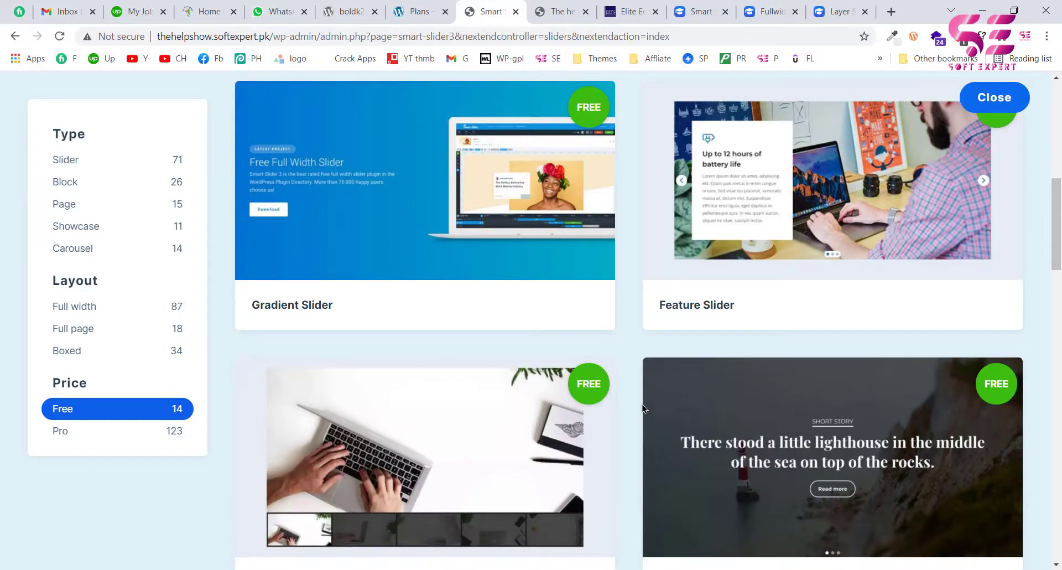
{"action": "scroll", "coordinate": [642, 408], "scroll_direction": "down", "scroll_amount": 4}
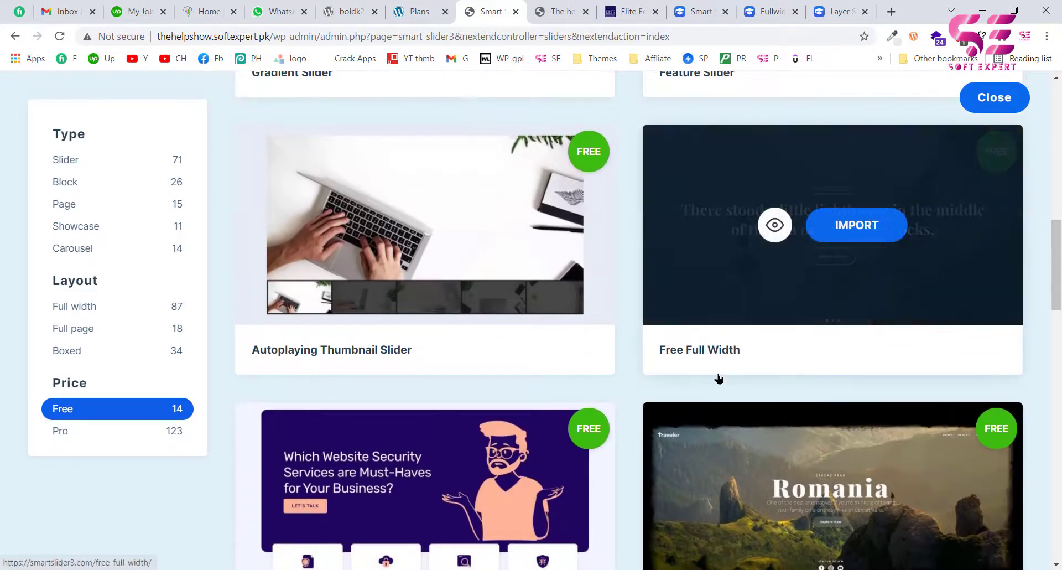
{"action": "scroll", "coordinate": [718, 378], "scroll_direction": "down", "scroll_amount": 6}
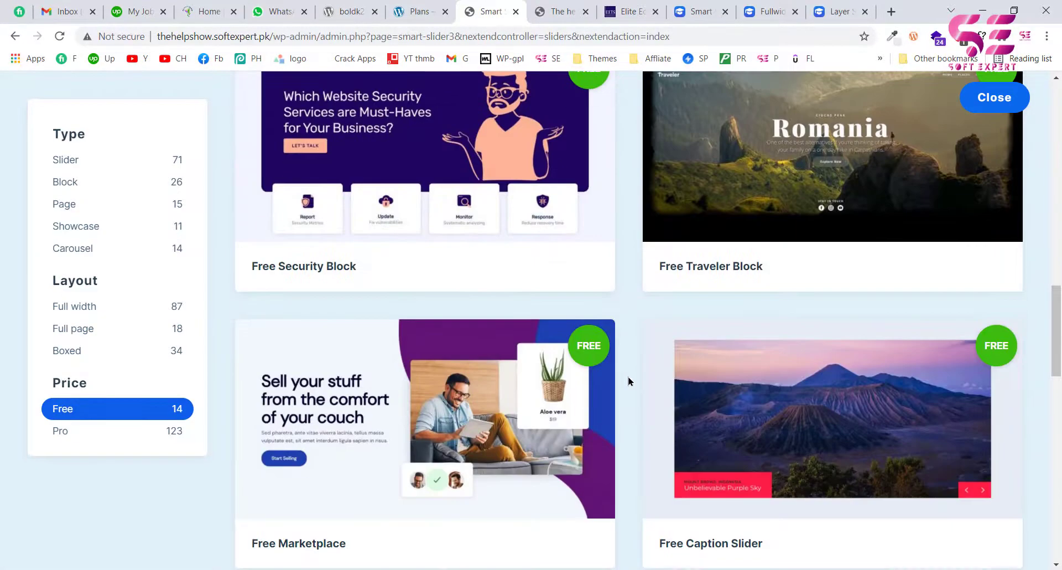
{"action": "scroll", "coordinate": [628, 380], "scroll_direction": "down", "scroll_amount": 6}
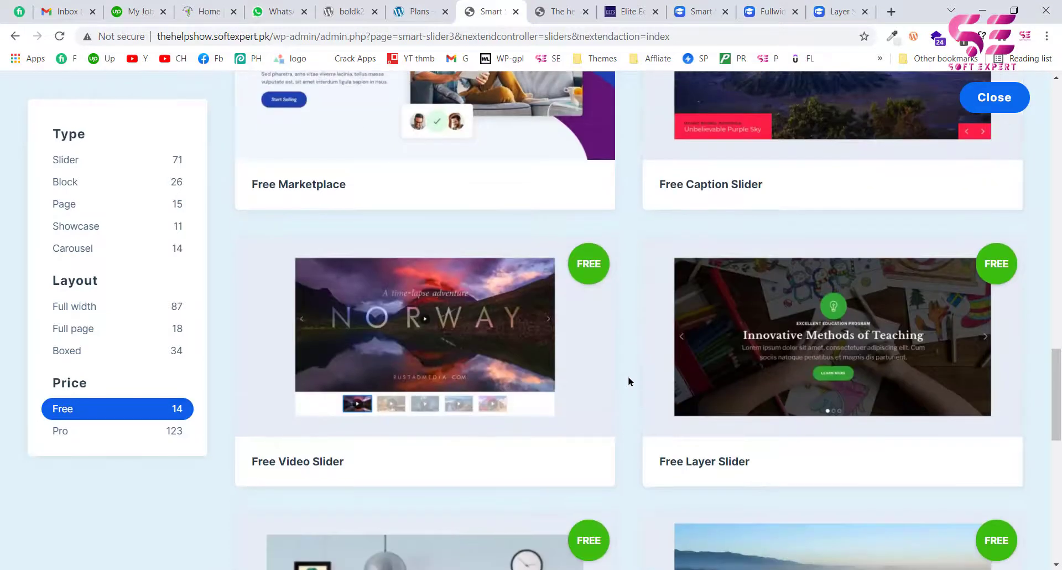
{"action": "scroll", "coordinate": [628, 380], "scroll_direction": "up", "scroll_amount": 14}
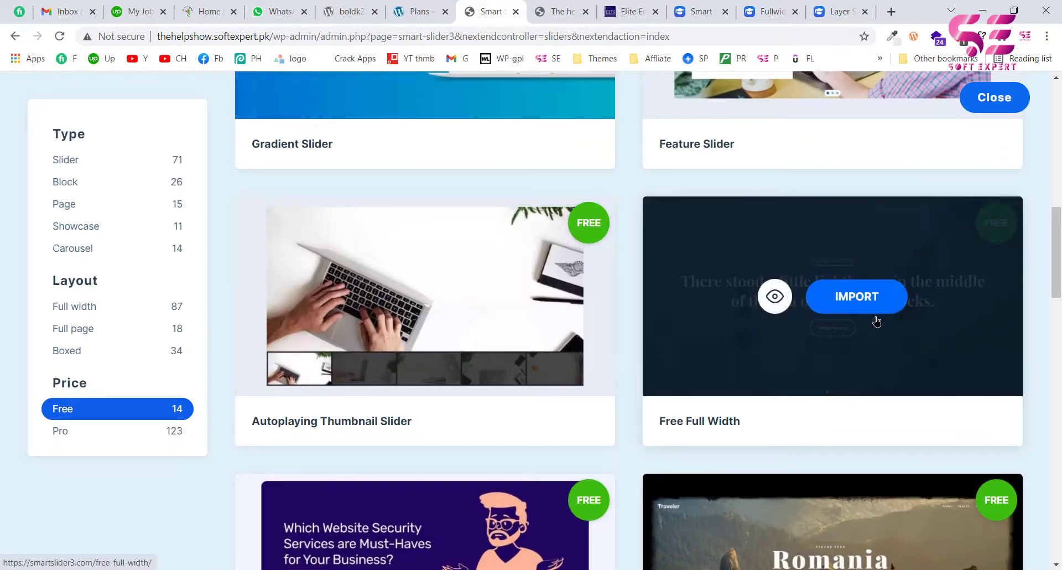
{"action": "left_click", "coordinate": [856, 298]}
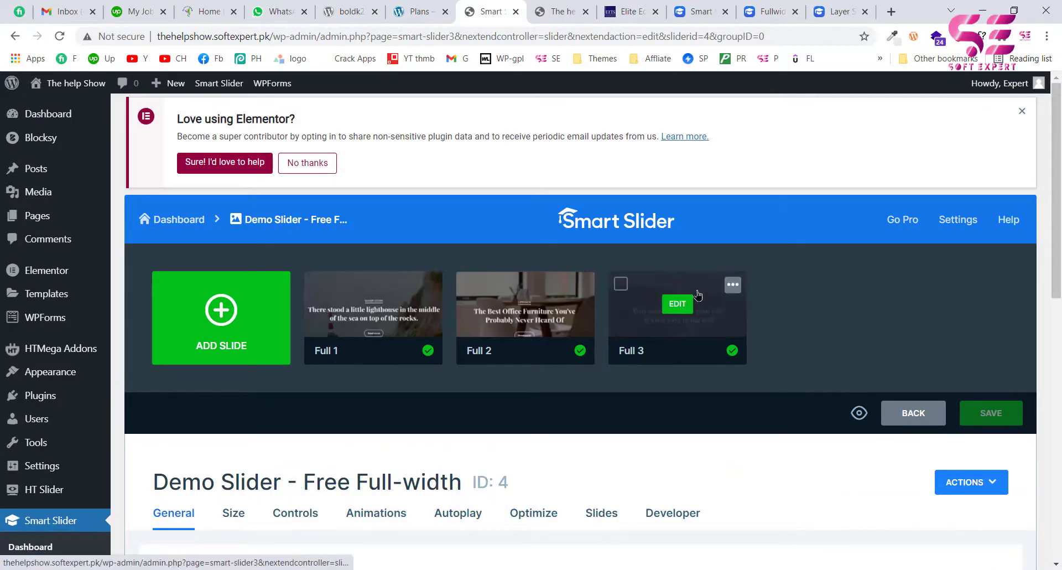
Open the Full 1 slide for editing and change its main heading to "Welcome to Soft Expert"
{"action": "scroll", "coordinate": [563, 302], "scroll_direction": "down", "scroll_amount": 5}
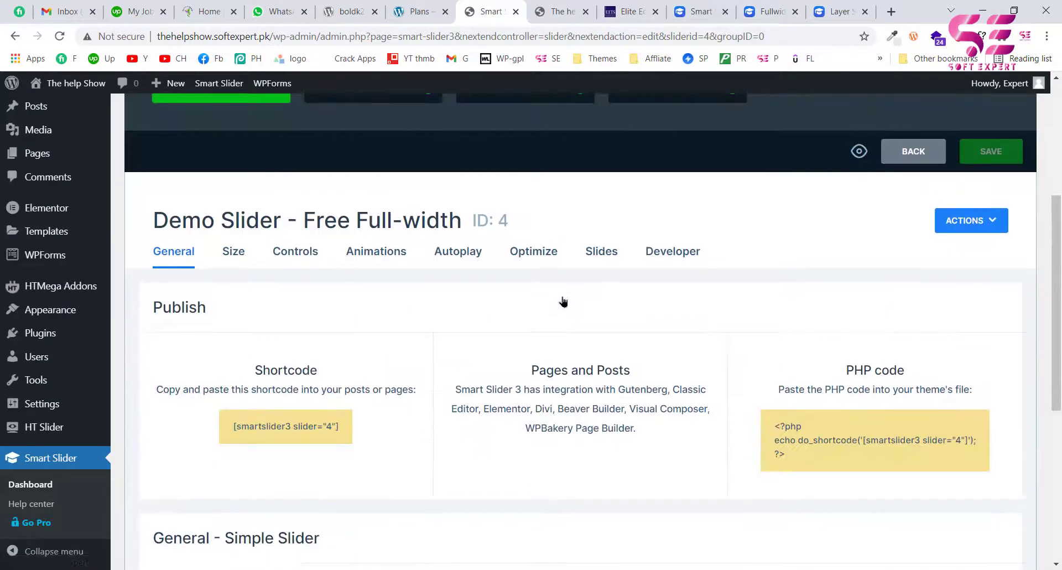
{"action": "scroll", "coordinate": [563, 301], "scroll_direction": "up", "scroll_amount": 5}
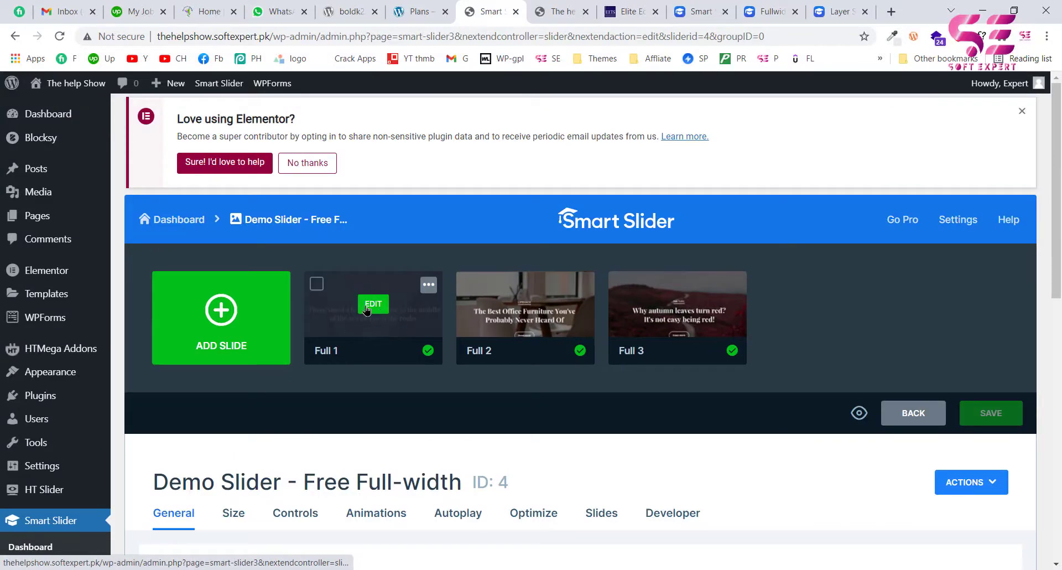
{"action": "left_click", "coordinate": [366, 309]}
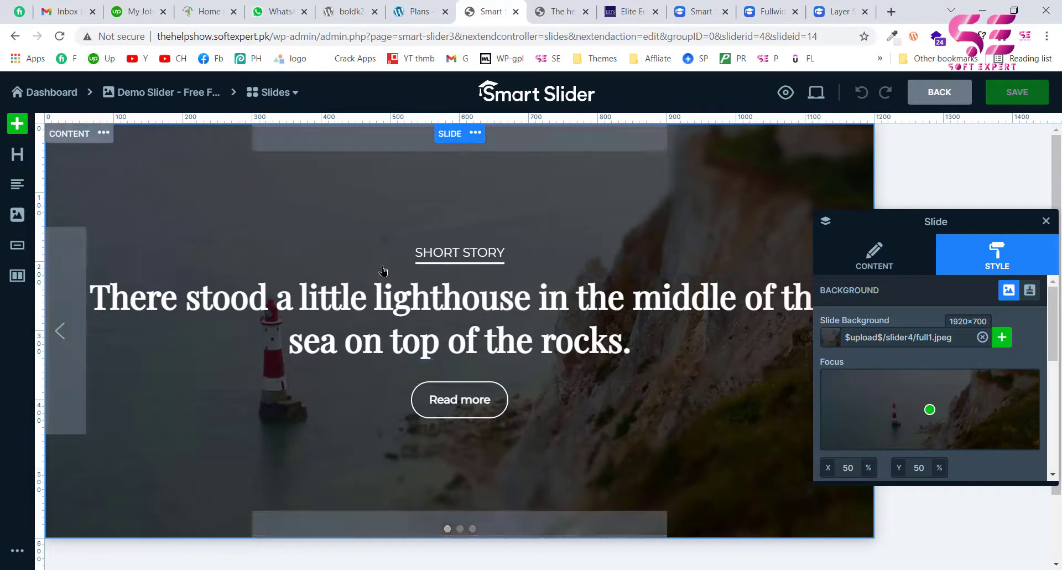
{"action": "left_click", "coordinate": [336, 297]}
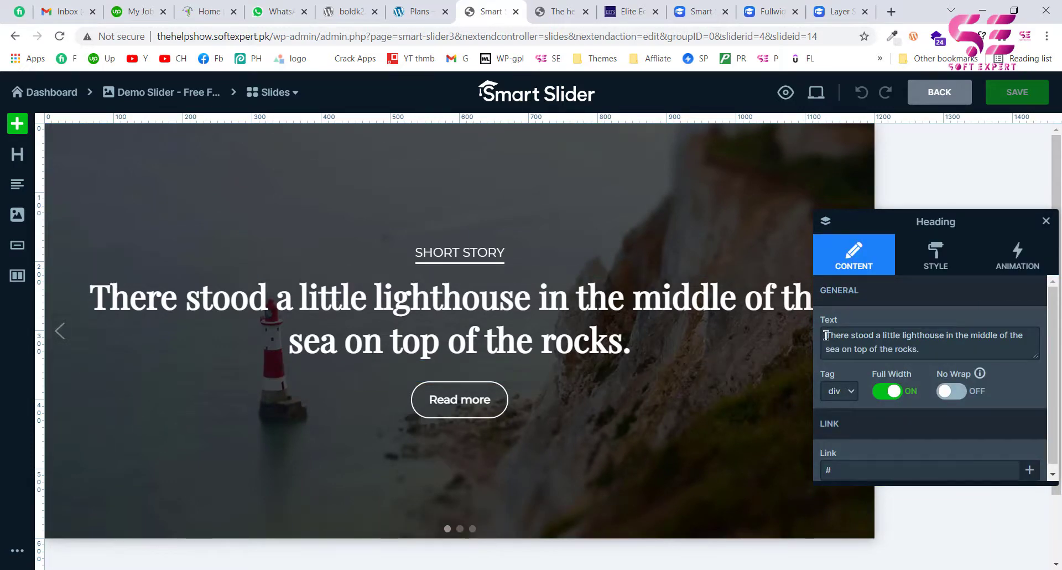
{"action": "left_click_drag", "start_coordinate": [824, 335], "coordinate": [947, 350]}
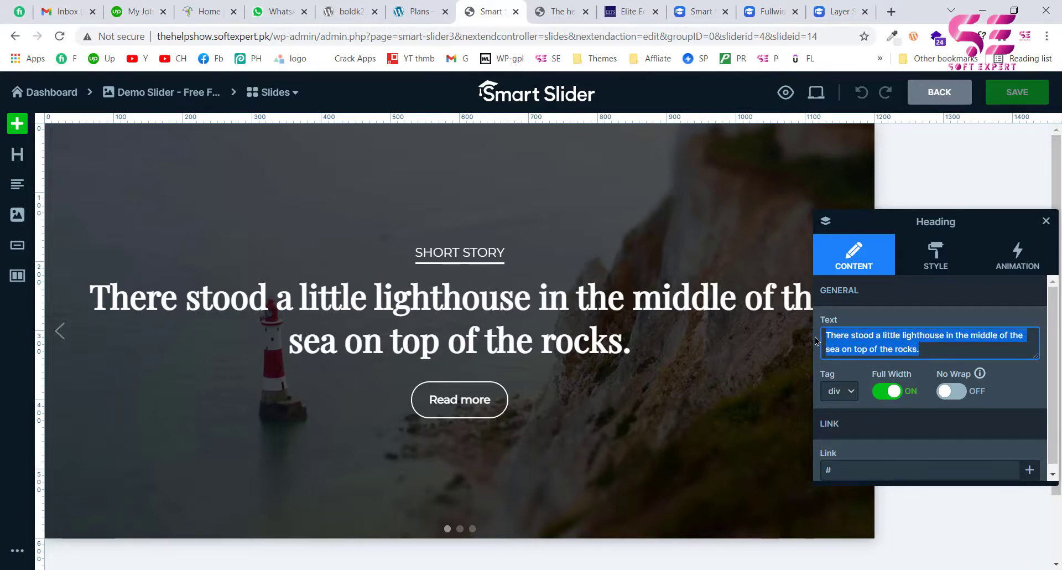
{"action": "type", "text": "W"}
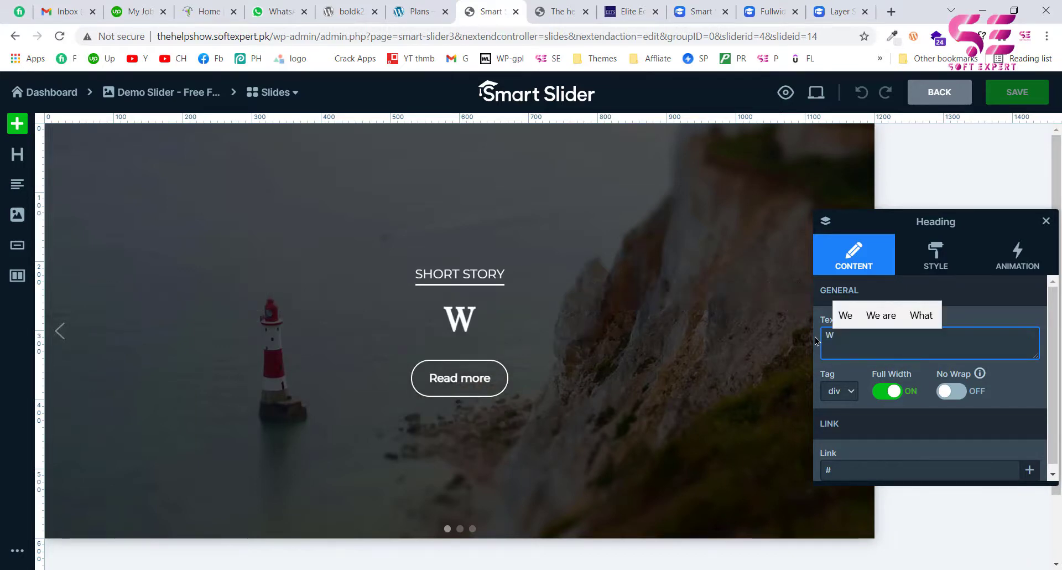
{"action": "type", "text": "elcome to Soft"}
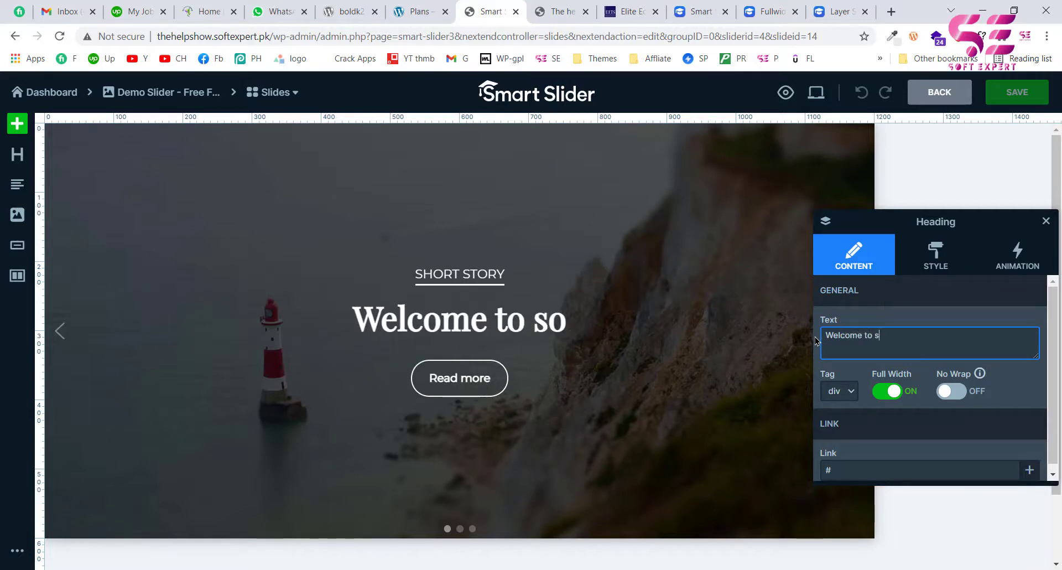
{"action": "type", "text": " Expert"}
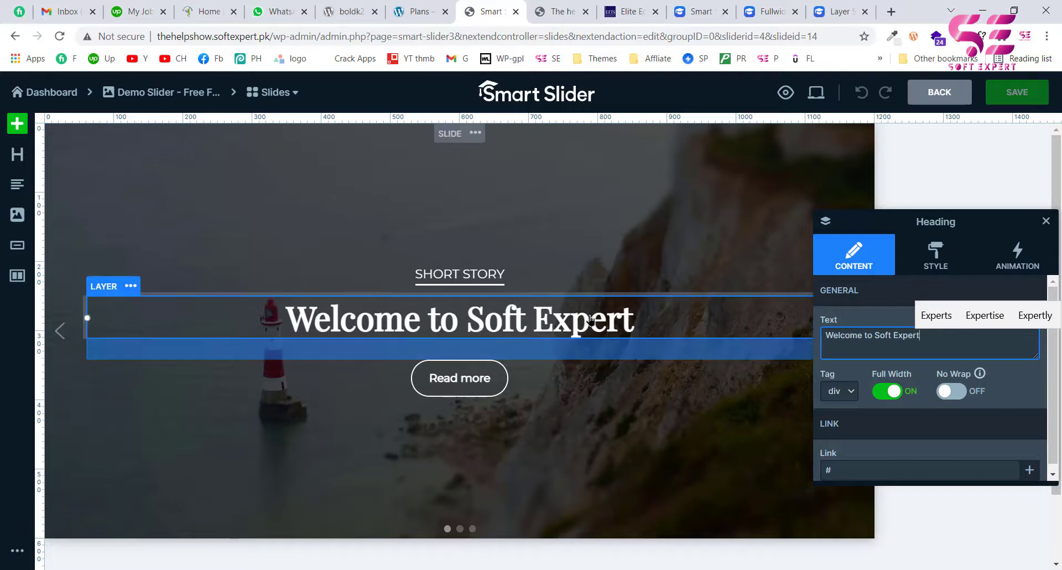
Change the small underlined heading above the main heading to "Soft Expert"
{"action": "left_click", "coordinate": [473, 275]}
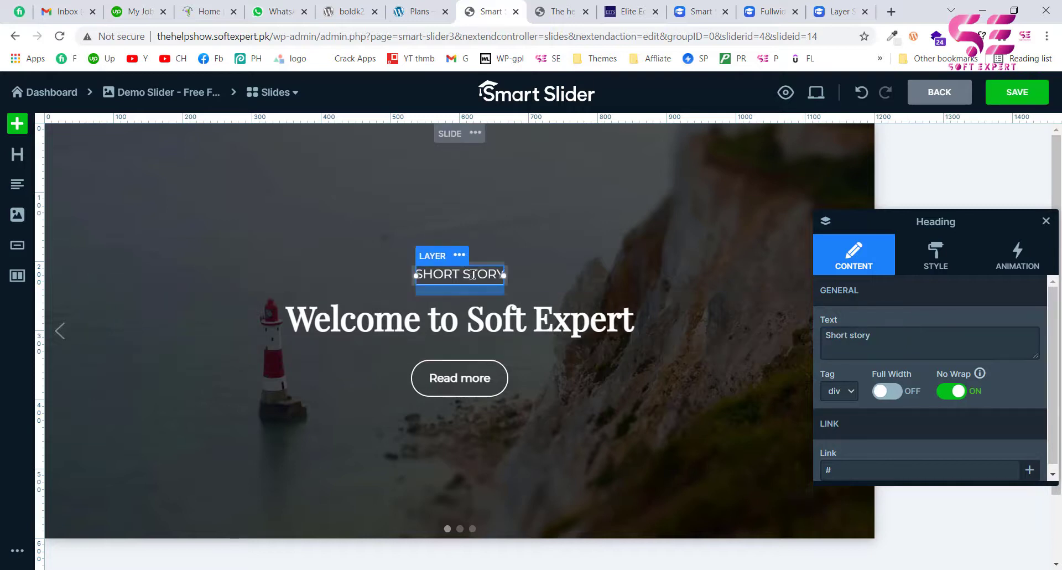
{"action": "left_click_drag", "start_coordinate": [874, 338], "coordinate": [788, 335]}
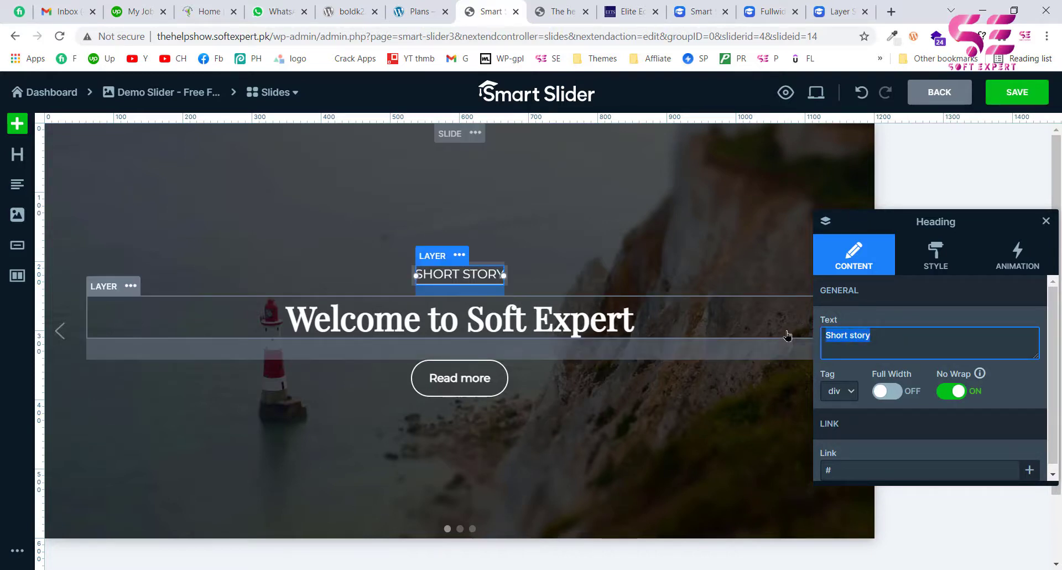
{"action": "type", "text": "Sof"}
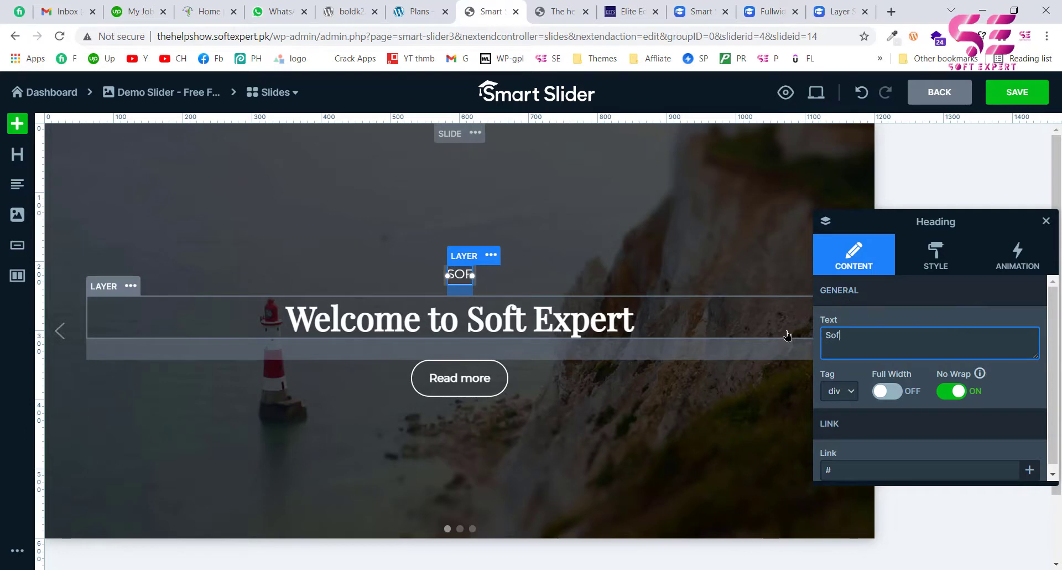
{"action": "type", "text": "t Expert"}
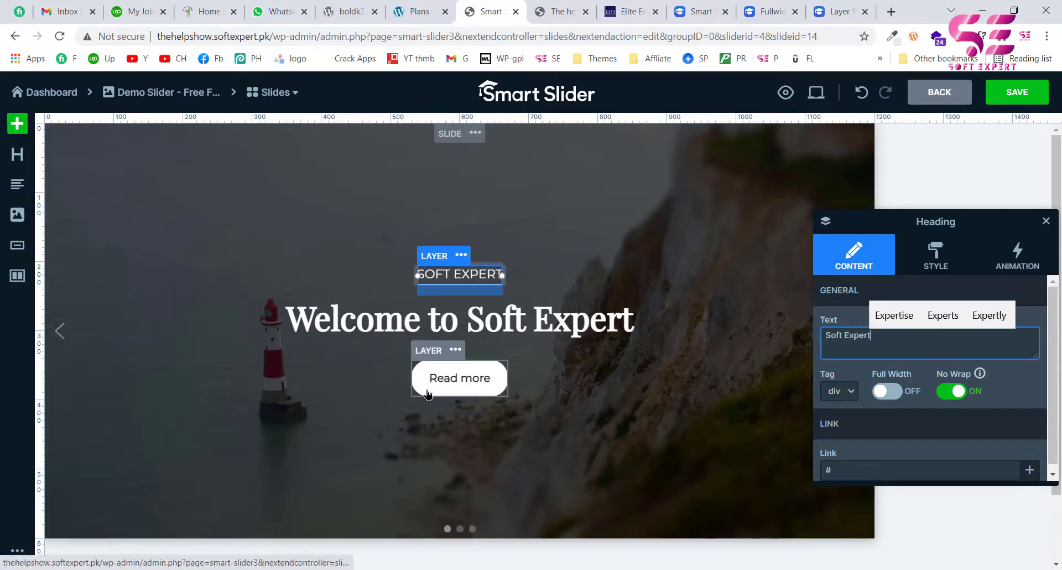
Examine the Read more button's label and its typography, background, border and spacing settings
{"action": "left_click", "coordinate": [457, 383]}
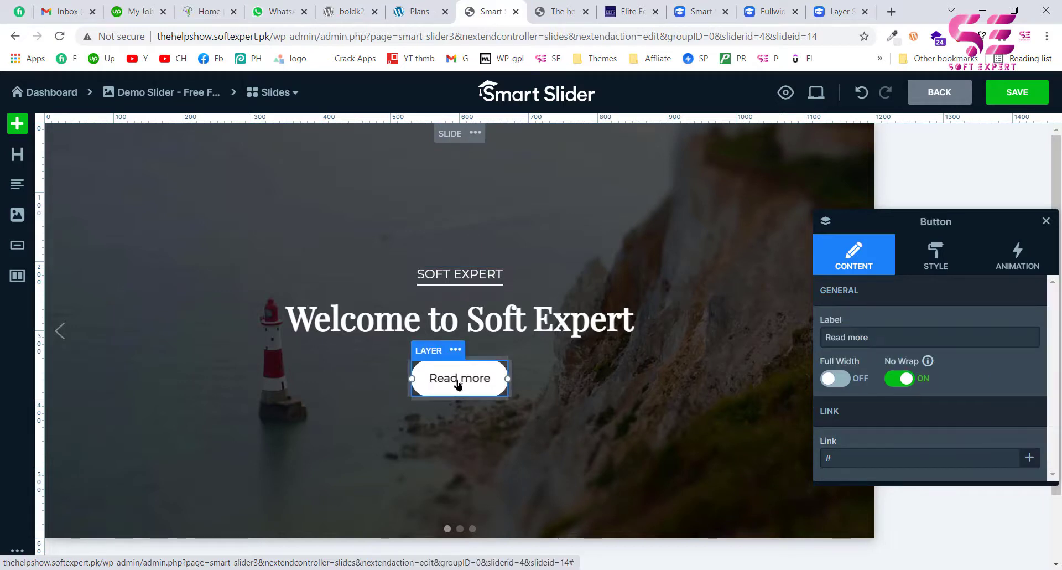
{"action": "left_click_drag", "start_coordinate": [868, 336], "coordinate": [822, 337]}
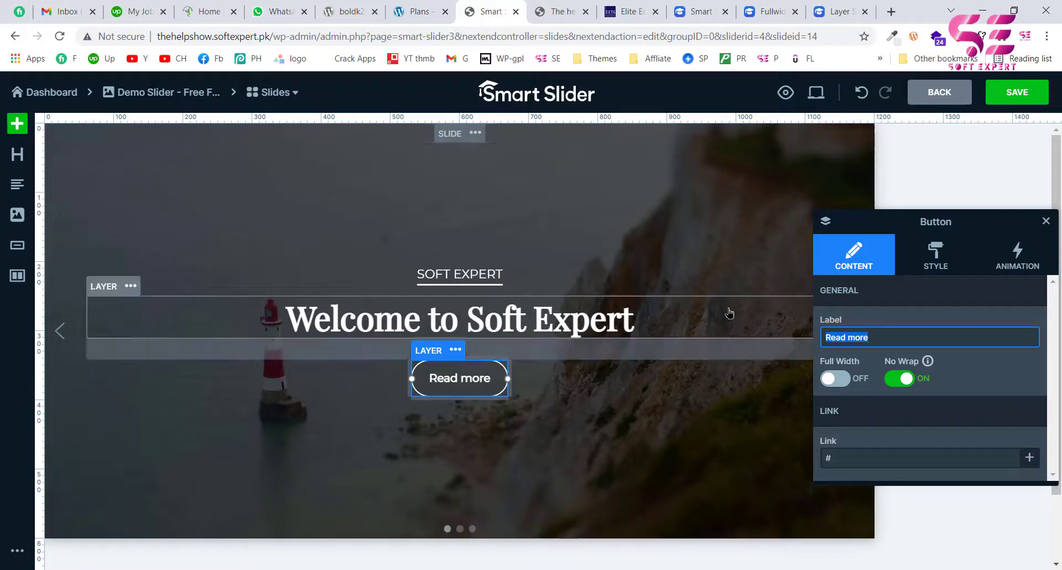
{"action": "left_click", "coordinate": [927, 253]}
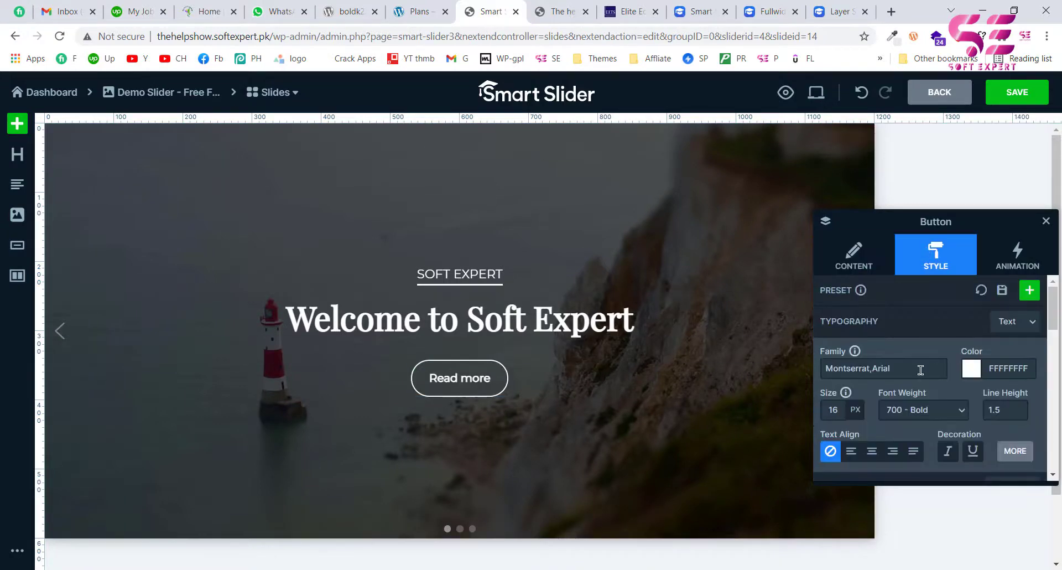
{"action": "scroll", "coordinate": [921, 370], "scroll_direction": "down", "scroll_amount": 1}
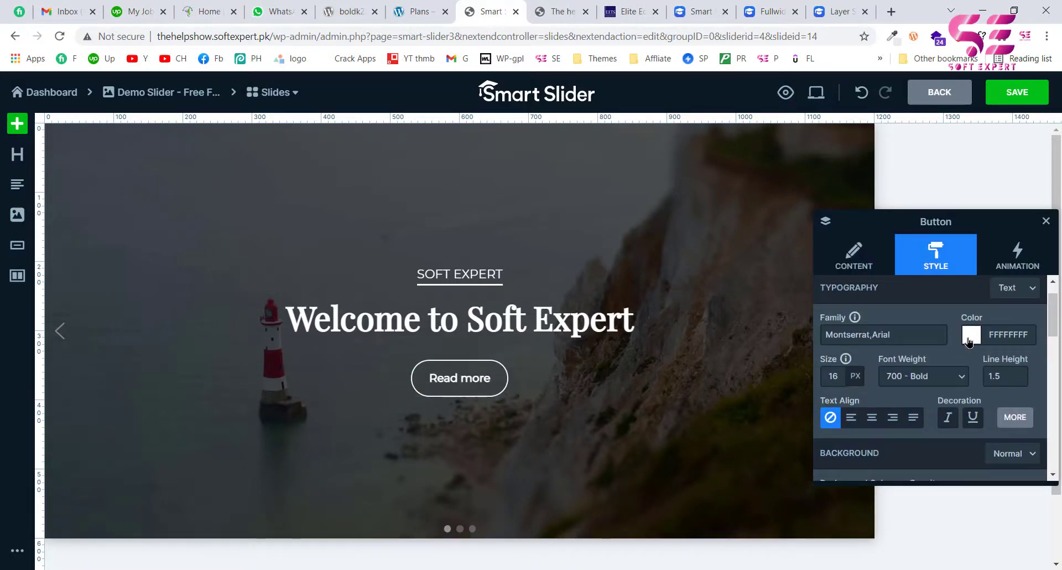
{"action": "scroll", "coordinate": [939, 351], "scroll_direction": "down", "scroll_amount": 2}
{"action": "scroll", "coordinate": [939, 352], "scroll_direction": "up", "scroll_amount": 2}
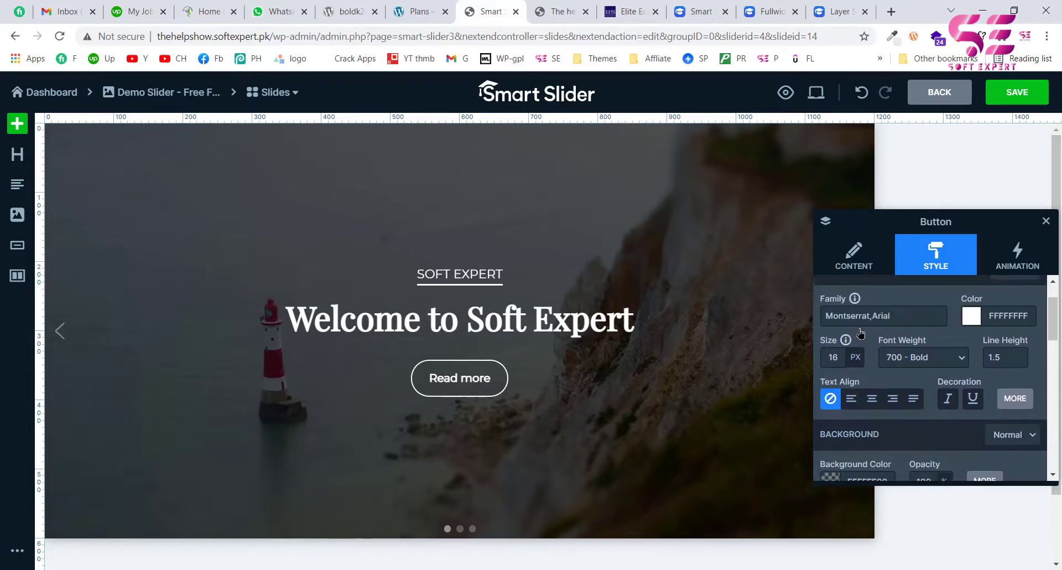
{"action": "left_click", "coordinate": [830, 316]}
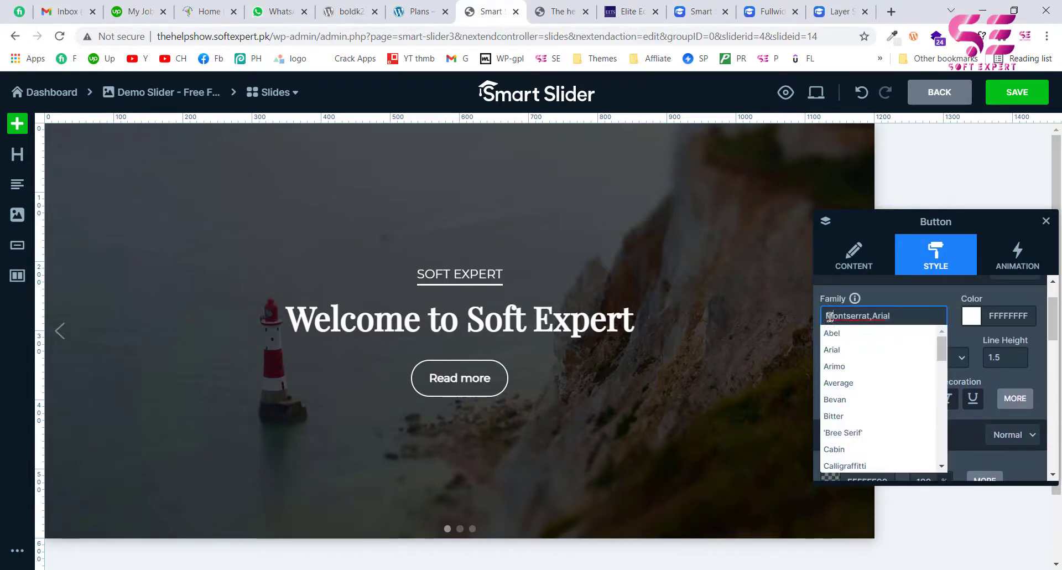
{"action": "left_click", "coordinate": [974, 358]}
{"action": "scroll", "coordinate": [952, 400], "scroll_direction": "down", "scroll_amount": 2}
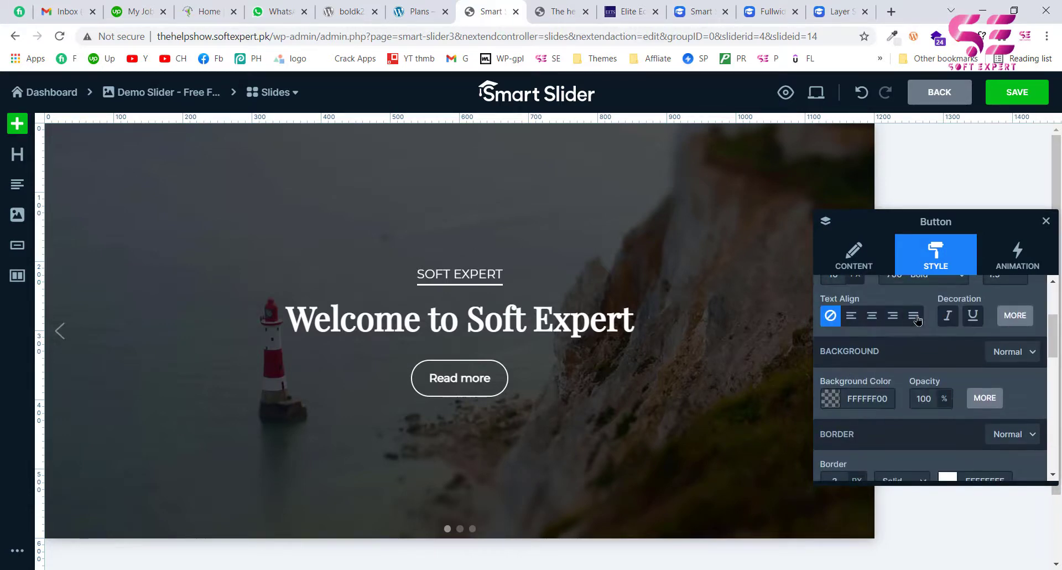
{"action": "scroll", "coordinate": [918, 357], "scroll_direction": "down", "scroll_amount": 2}
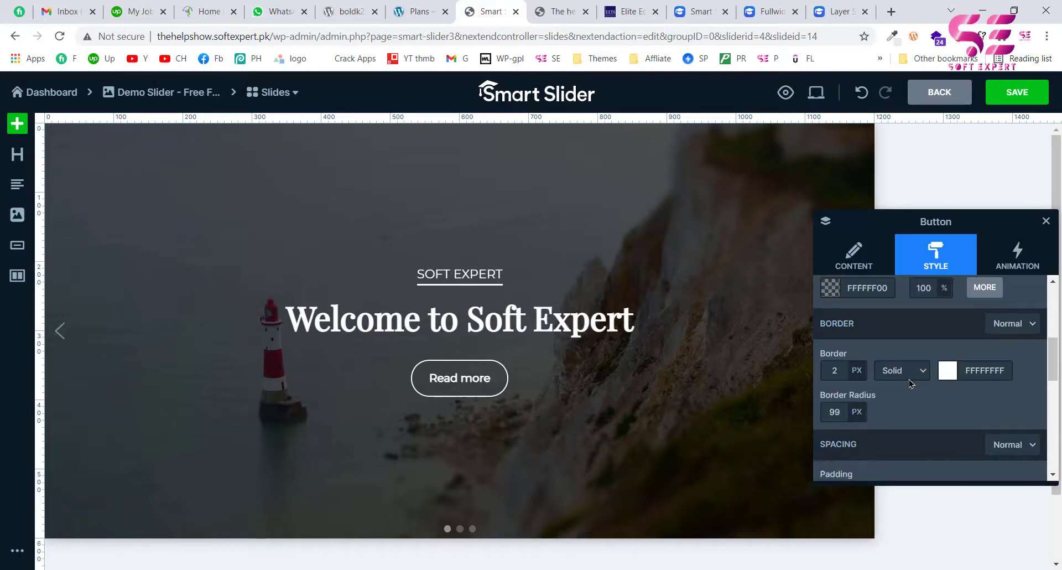
{"action": "scroll", "coordinate": [910, 383], "scroll_direction": "down", "scroll_amount": 4}
{"action": "scroll", "coordinate": [910, 382], "scroll_direction": "up", "scroll_amount": 6}
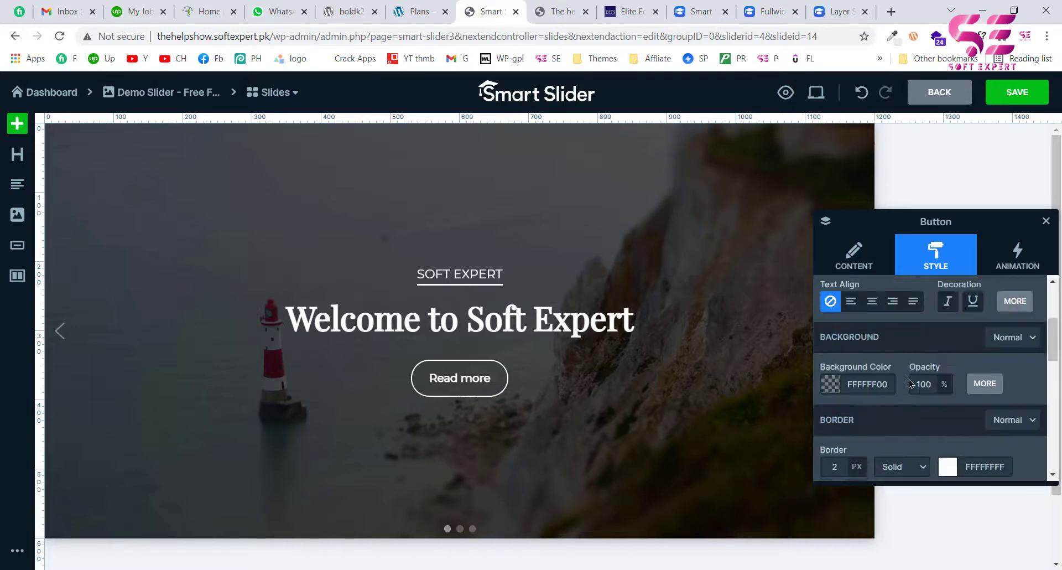
Set the Read more button's text color to green 2ECC71FF
{"action": "scroll", "coordinate": [910, 383], "scroll_direction": "up", "scroll_amount": 2}
{"action": "scroll", "coordinate": [909, 383], "scroll_direction": "up", "scroll_amount": 1}
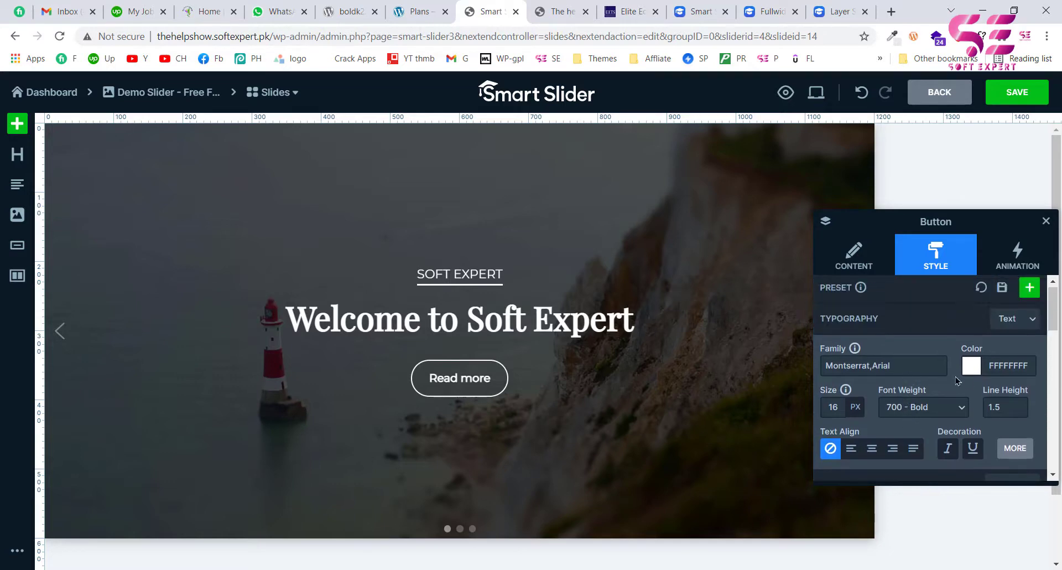
{"action": "left_click", "coordinate": [972, 366]}
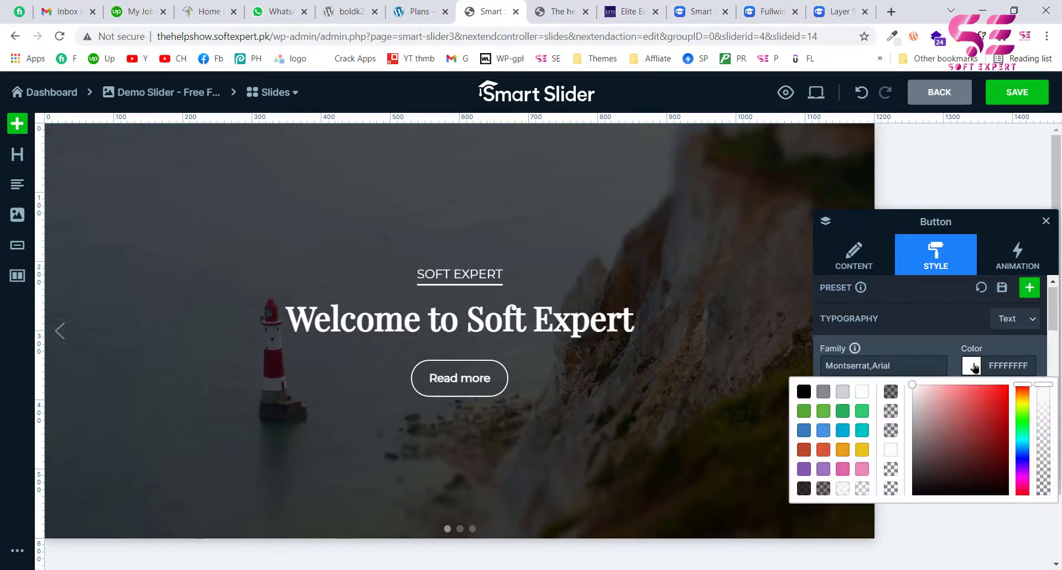
{"action": "left_click", "coordinate": [863, 411]}
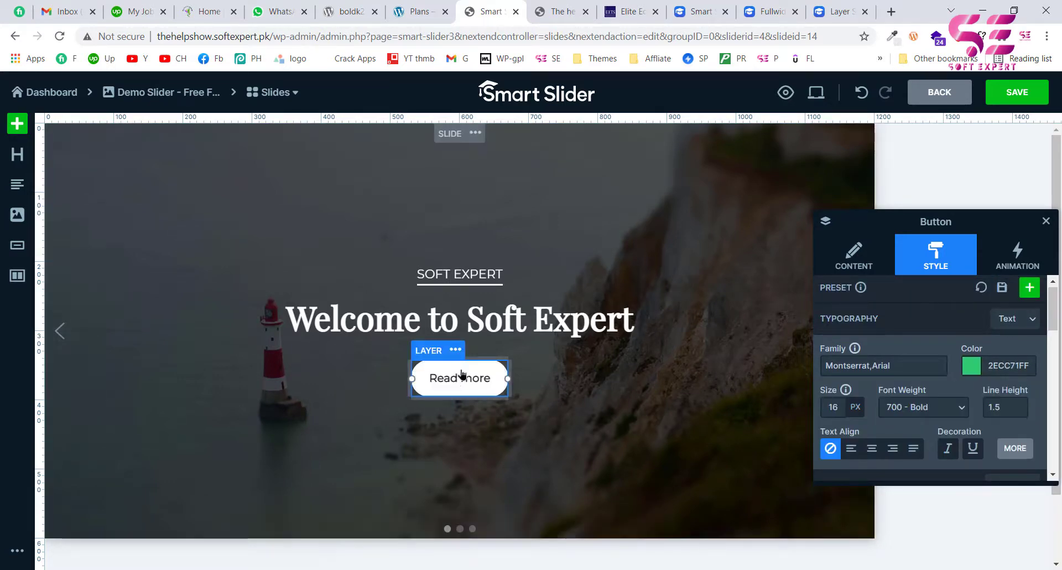
Change the font family of the "Welcome to Soft Expert" heading to Arial
{"action": "left_click", "coordinate": [588, 323]}
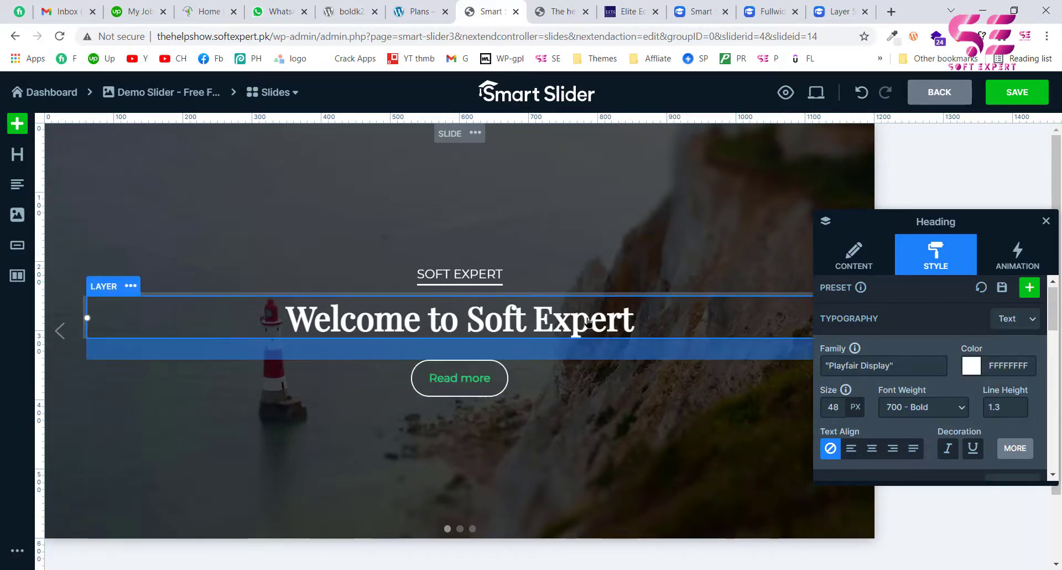
{"action": "left_click", "coordinate": [863, 365]}
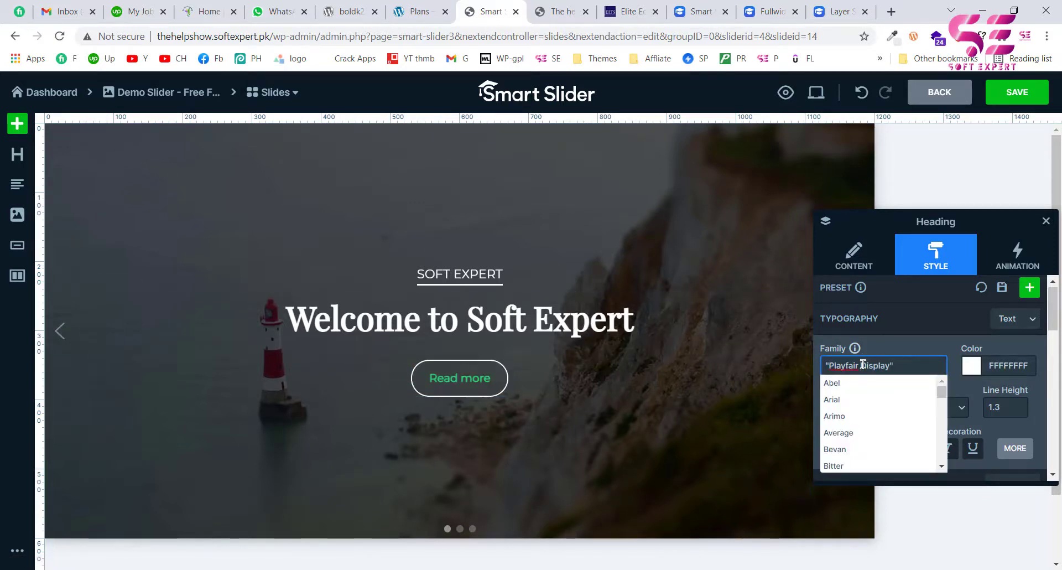
{"action": "left_click", "coordinate": [864, 399]}
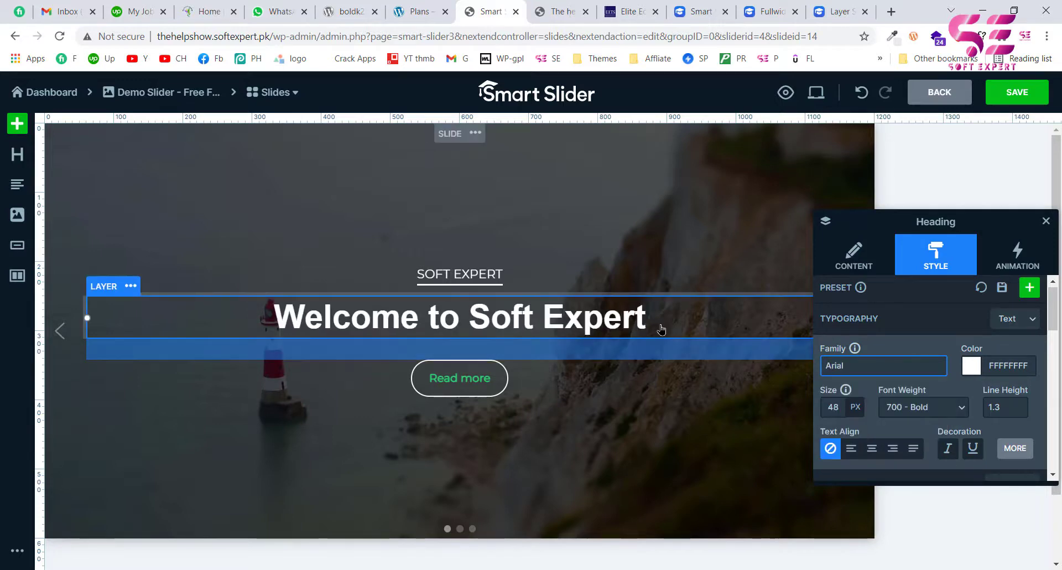
Upload workspace-g90be49b18_1920.jpg from the Downloads folder as the content area's background image and close its settings
{"action": "left_click", "coordinate": [595, 206]}
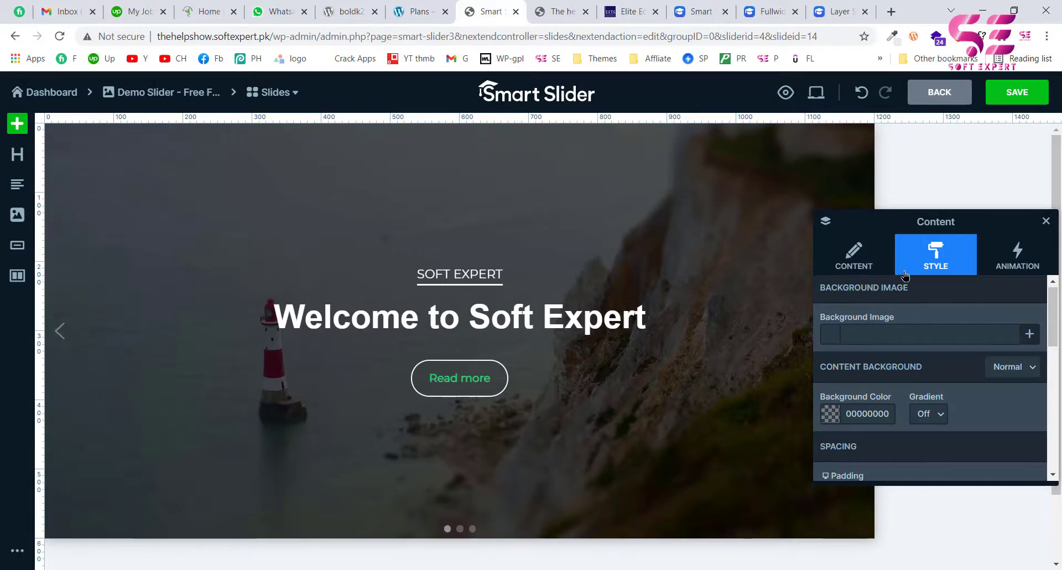
{"action": "left_click", "coordinate": [1029, 335]}
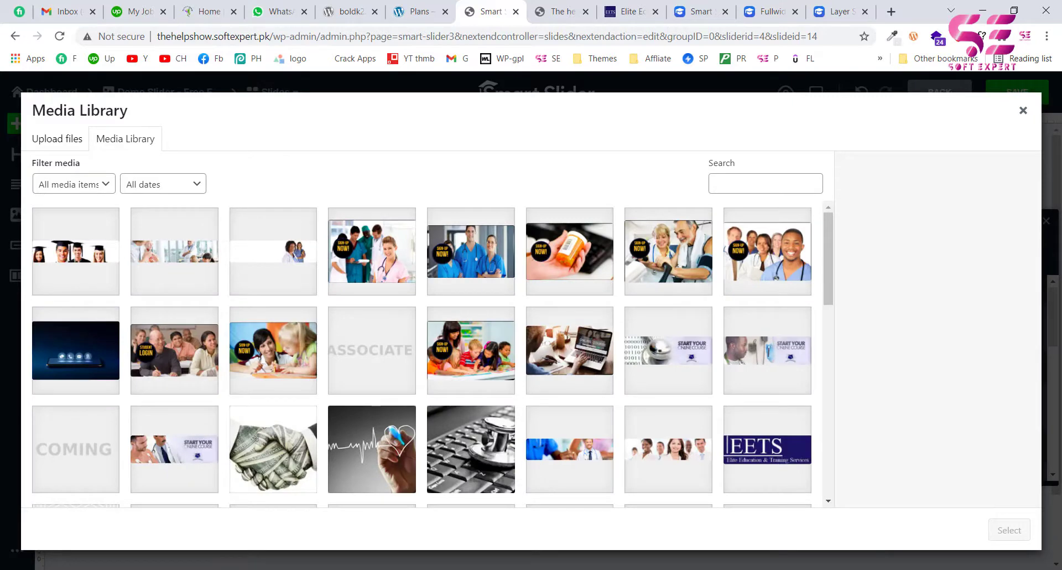
{"action": "key", "text": "super+e"}
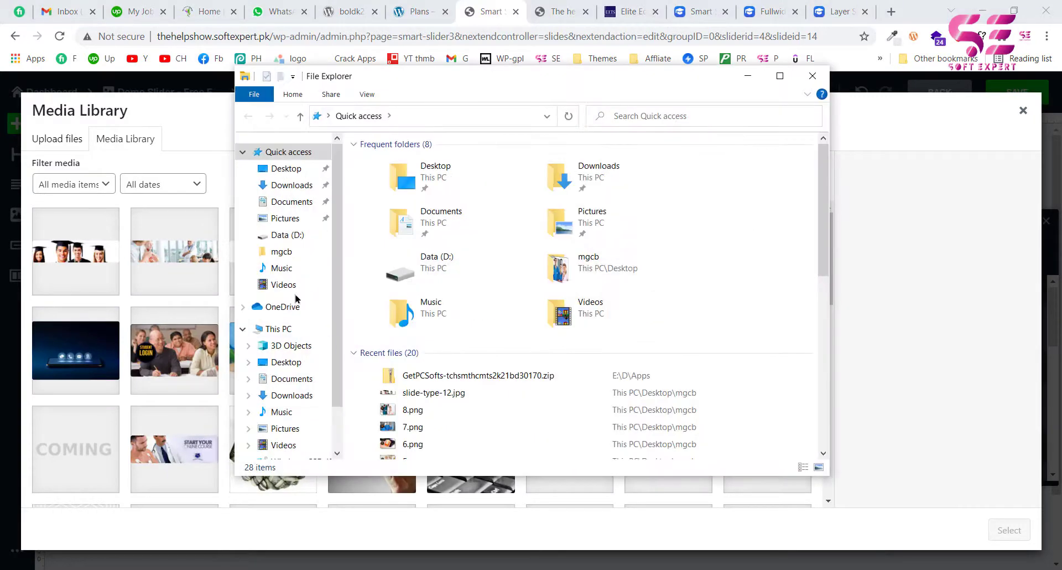
{"action": "left_click", "coordinate": [292, 184]}
{"action": "left_click", "coordinate": [382, 202]}
{"action": "left_click_drag", "start_coordinate": [383, 202], "coordinate": [156, 297]}
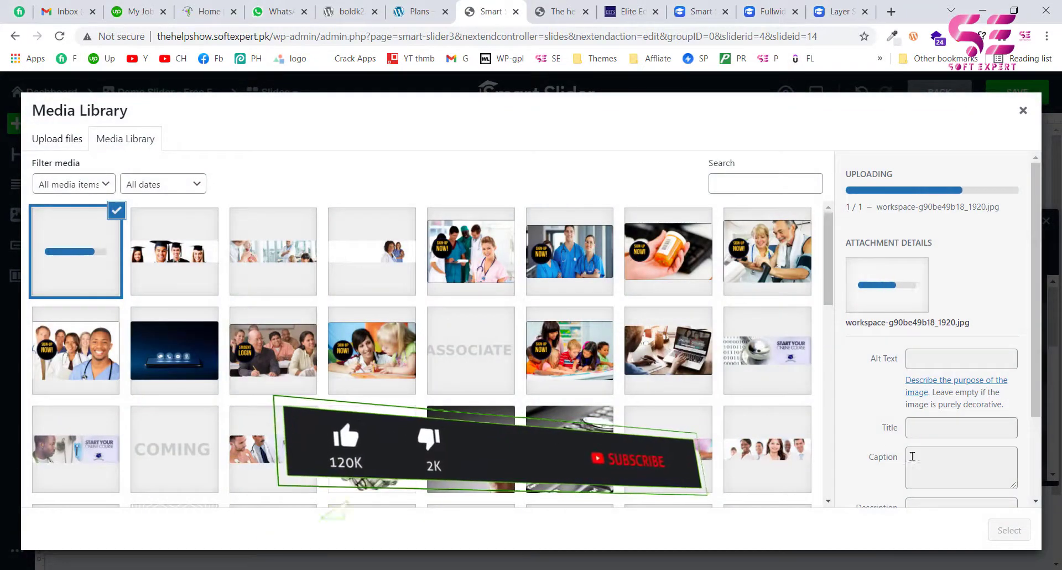
{"action": "left_click", "coordinate": [1003, 531]}
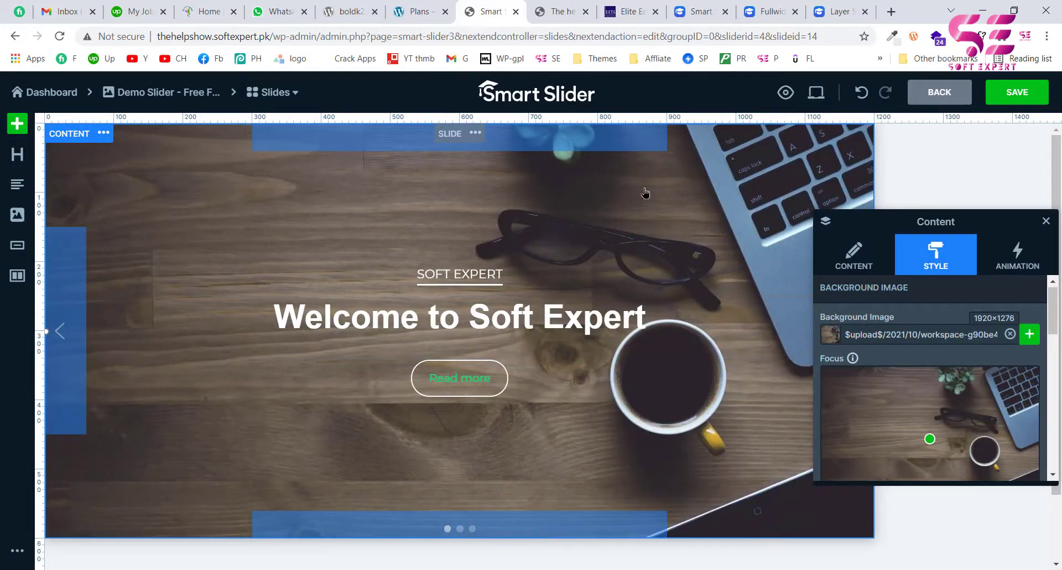
{"action": "key", "text": "Escape"}
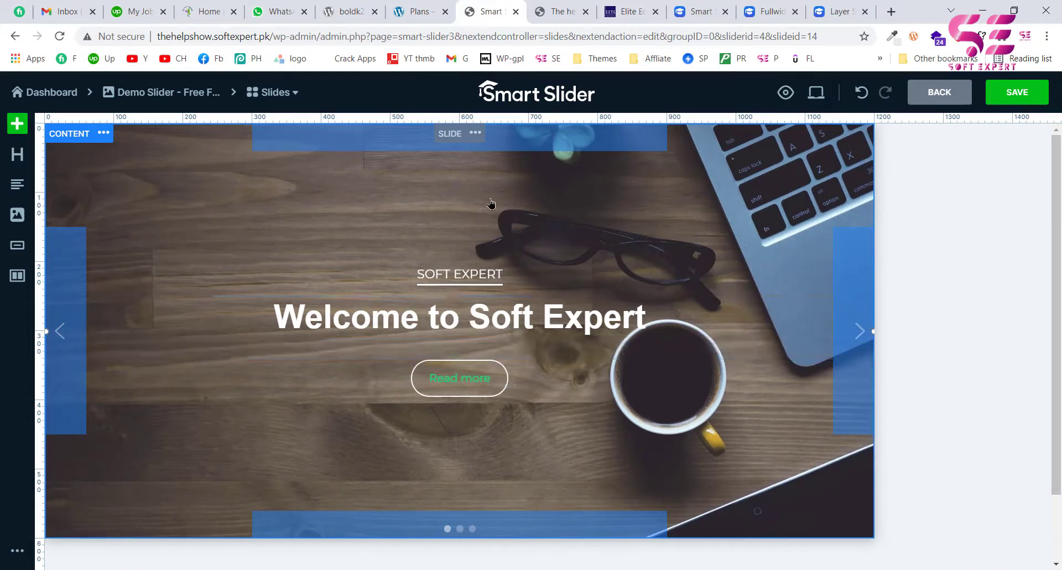
Add another "Soft Expert" heading layer next to the existing small heading above the main heading
{"action": "left_click", "coordinate": [469, 284]}
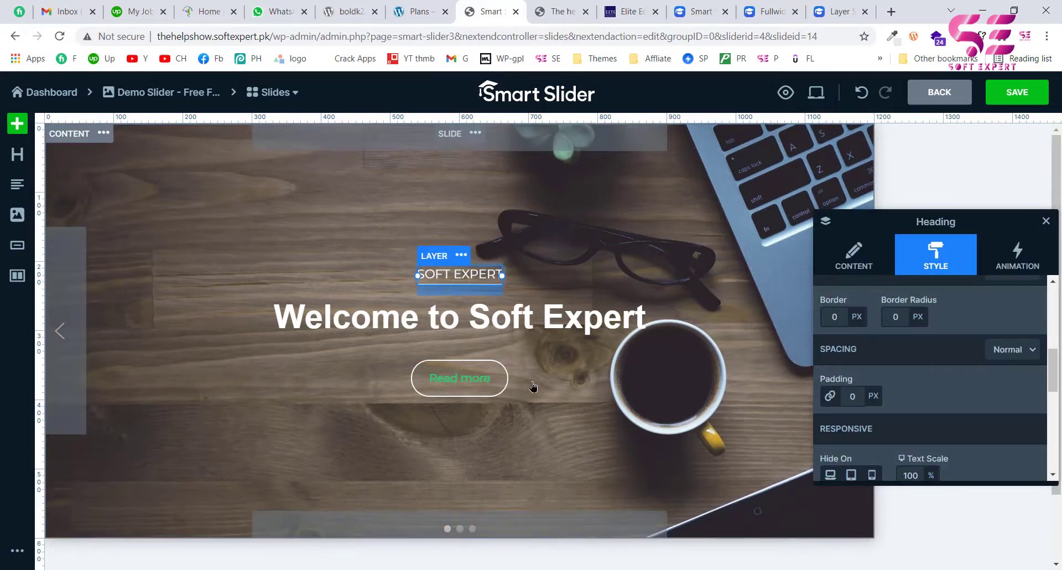
{"action": "left_click", "coordinate": [491, 390]}
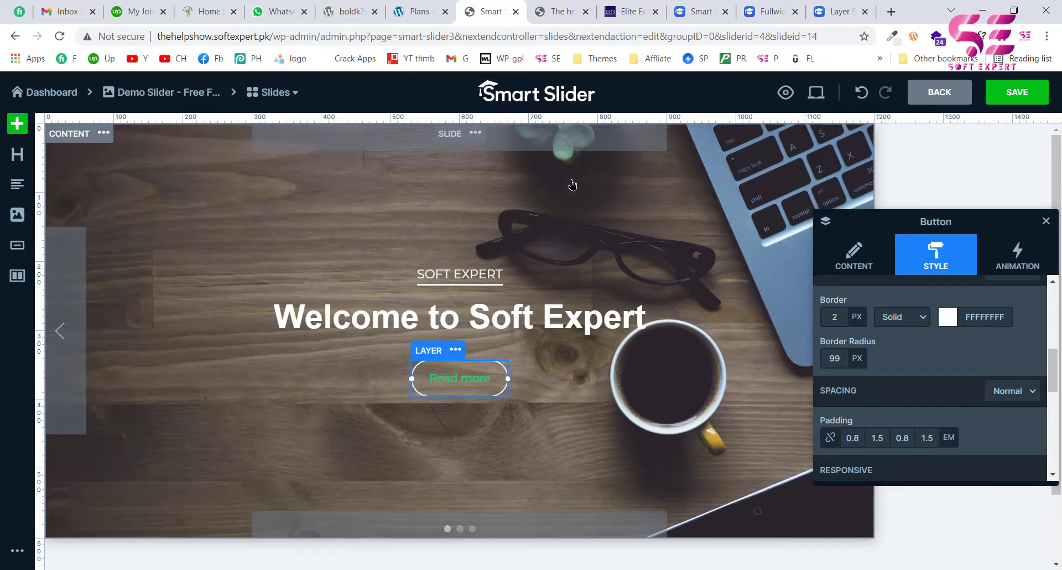
{"action": "left_click", "coordinate": [534, 194]}
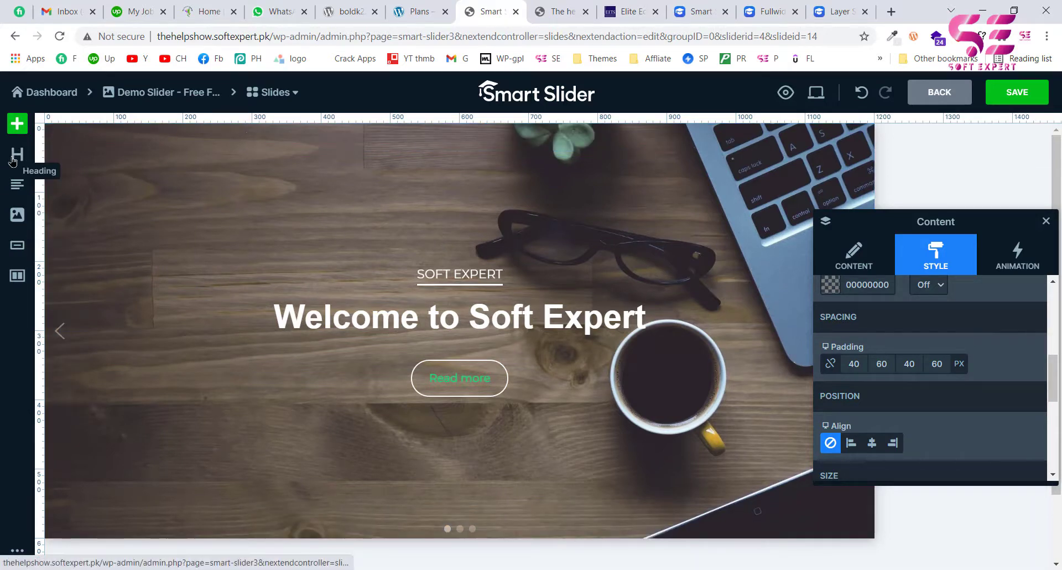
{"action": "left_click_drag", "start_coordinate": [8, 161], "coordinate": [281, 272]}
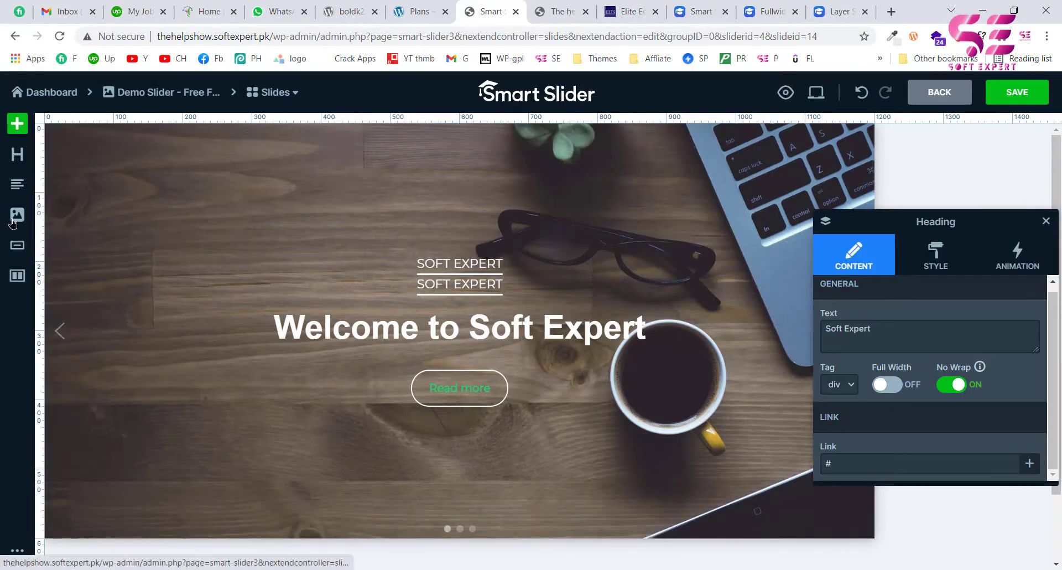
{"action": "left_click_drag", "start_coordinate": [18, 214], "coordinate": [375, 290]}
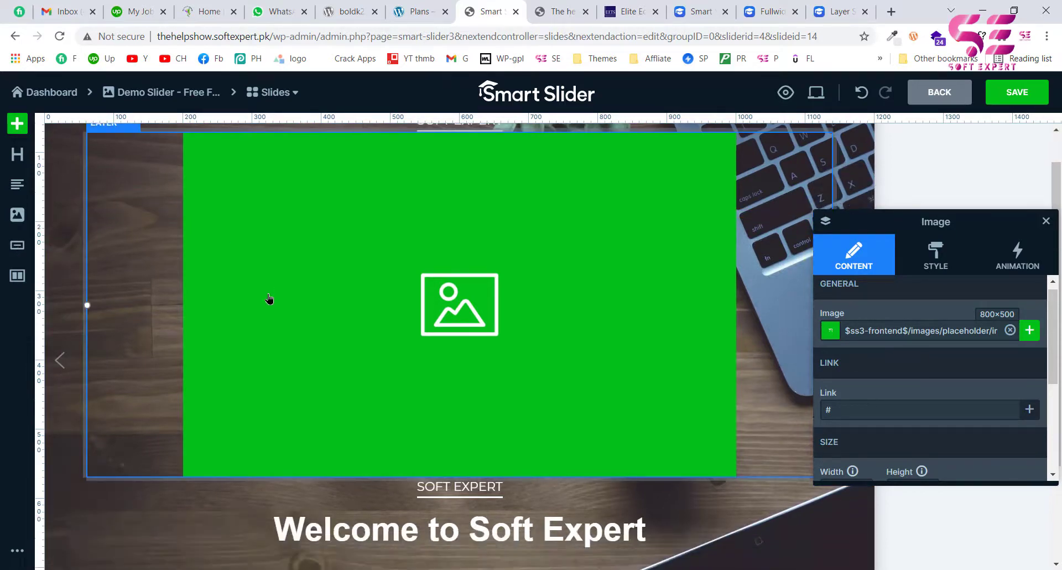
{"action": "left_click", "coordinate": [131, 163]}
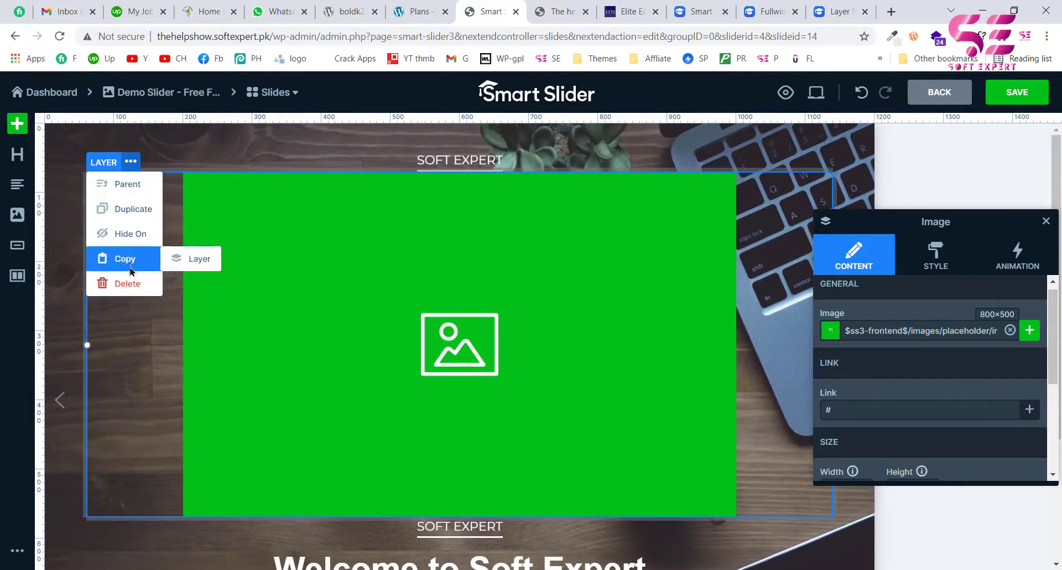
{"action": "left_click", "coordinate": [128, 286]}
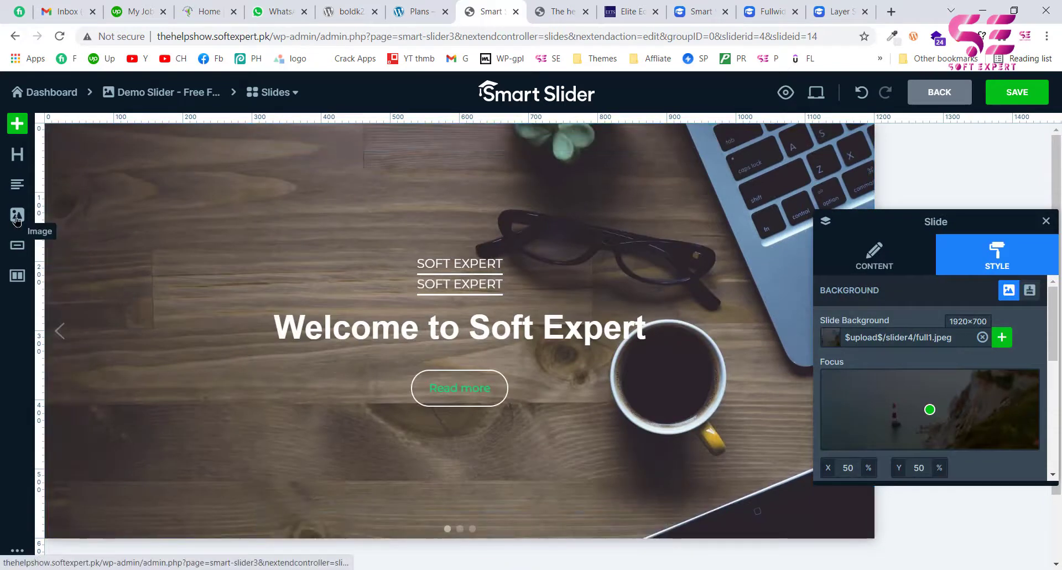
Add a second Read more button, insert a two-column row below the main heading and place one button in each column
{"action": "left_click_drag", "start_coordinate": [16, 220], "coordinate": [366, 359]}
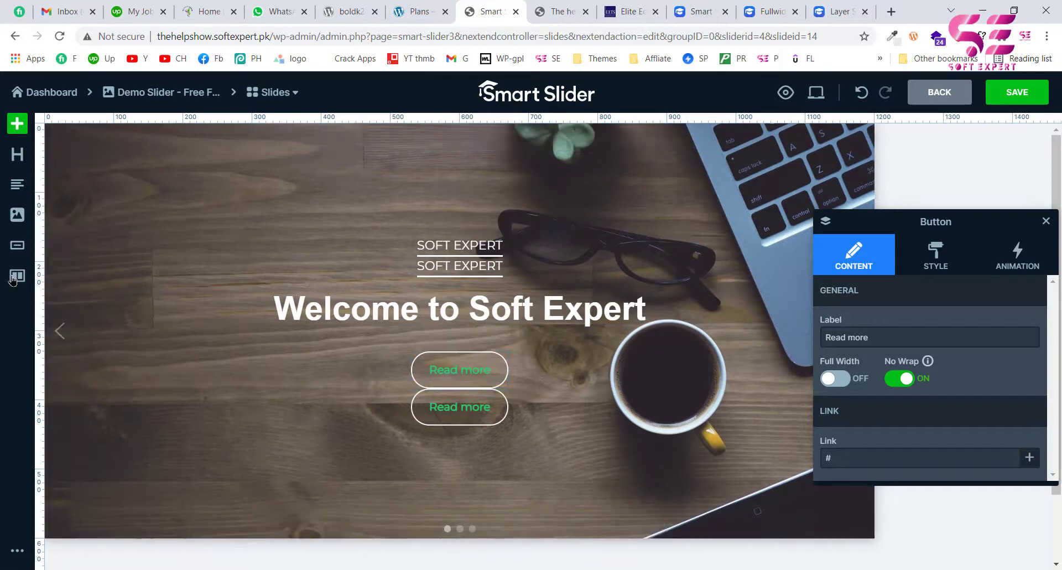
{"action": "left_click_drag", "start_coordinate": [17, 275], "coordinate": [398, 361]}
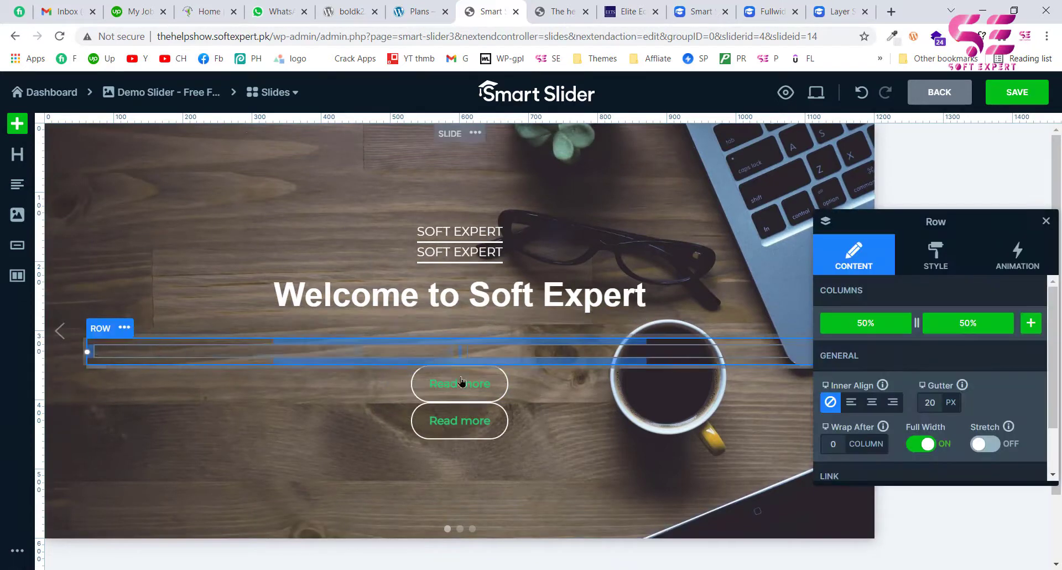
{"action": "left_click_drag", "start_coordinate": [467, 385], "coordinate": [401, 359]}
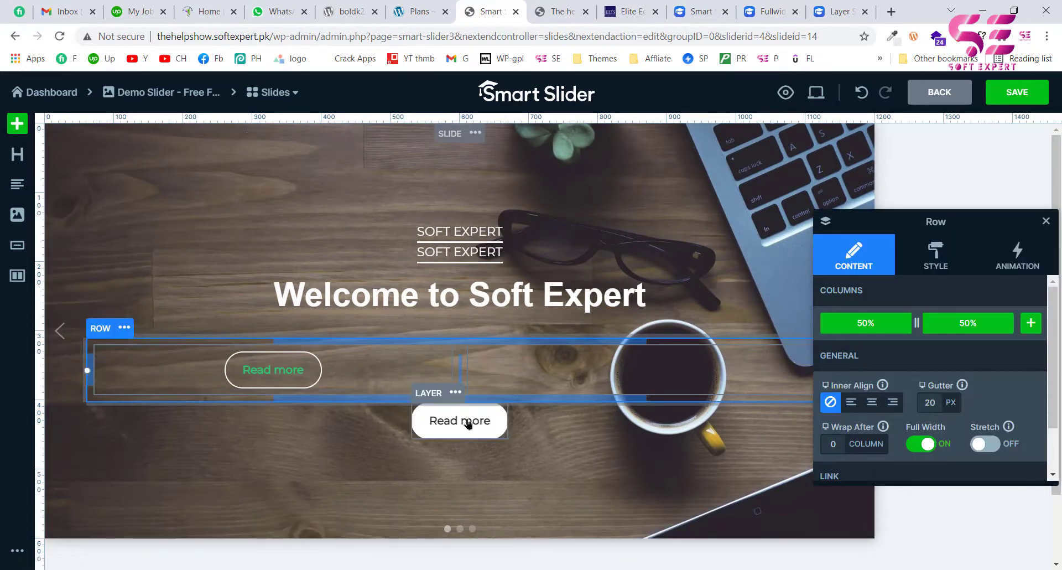
{"action": "left_click_drag", "start_coordinate": [470, 421], "coordinate": [526, 379]}
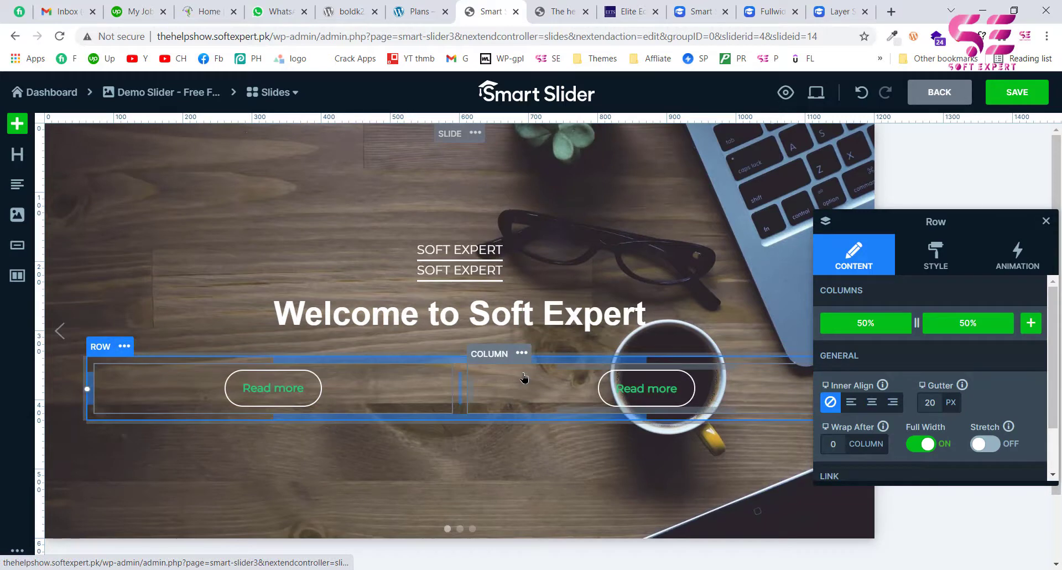
Align the content of the row's second column to the left and that of its first column to the right
{"action": "left_click", "coordinate": [590, 384]}
{"action": "left_click", "coordinate": [850, 343]}
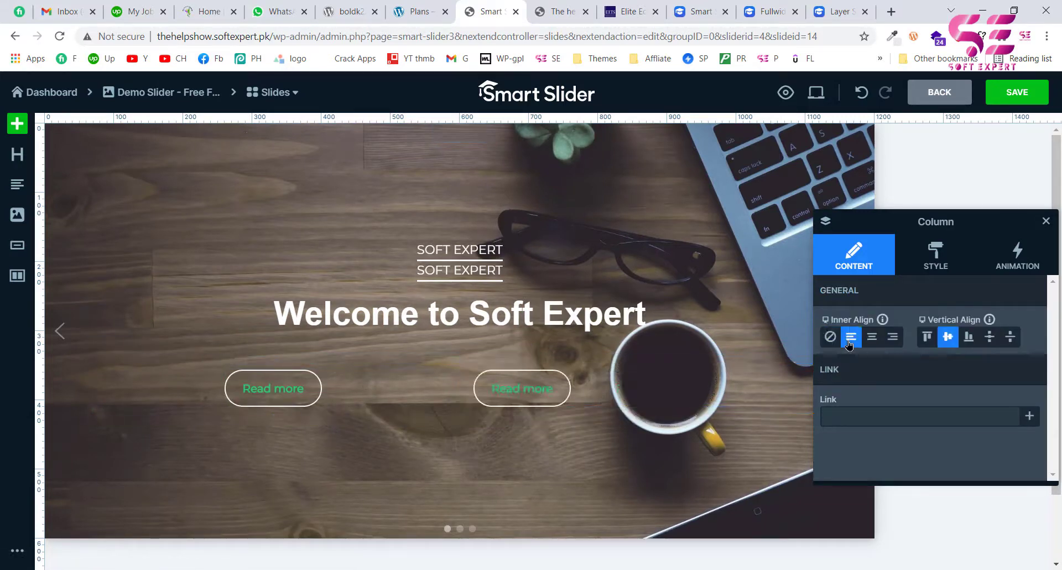
{"action": "left_click", "coordinate": [351, 387]}
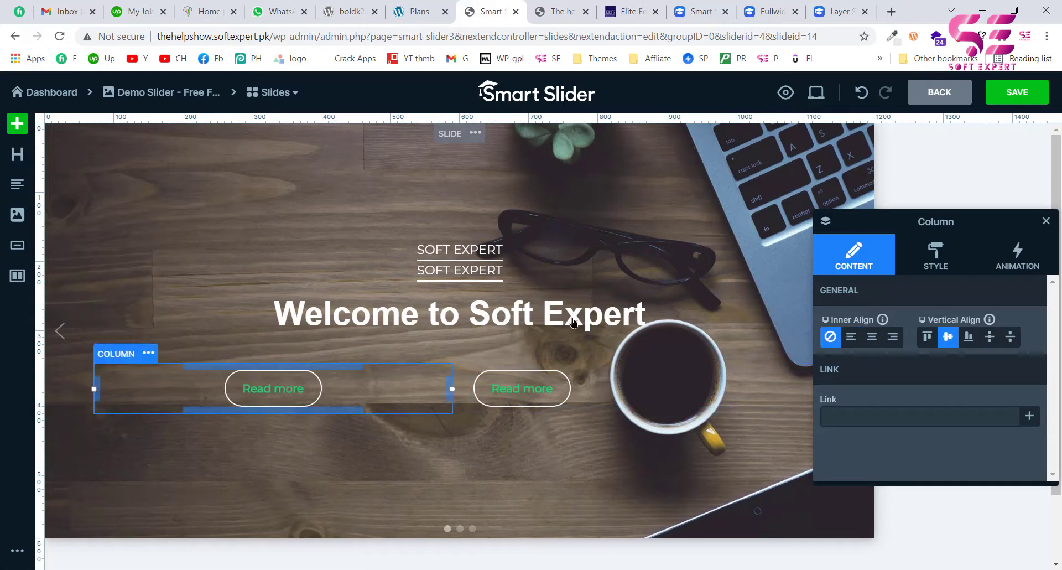
{"action": "left_click", "coordinate": [891, 340]}
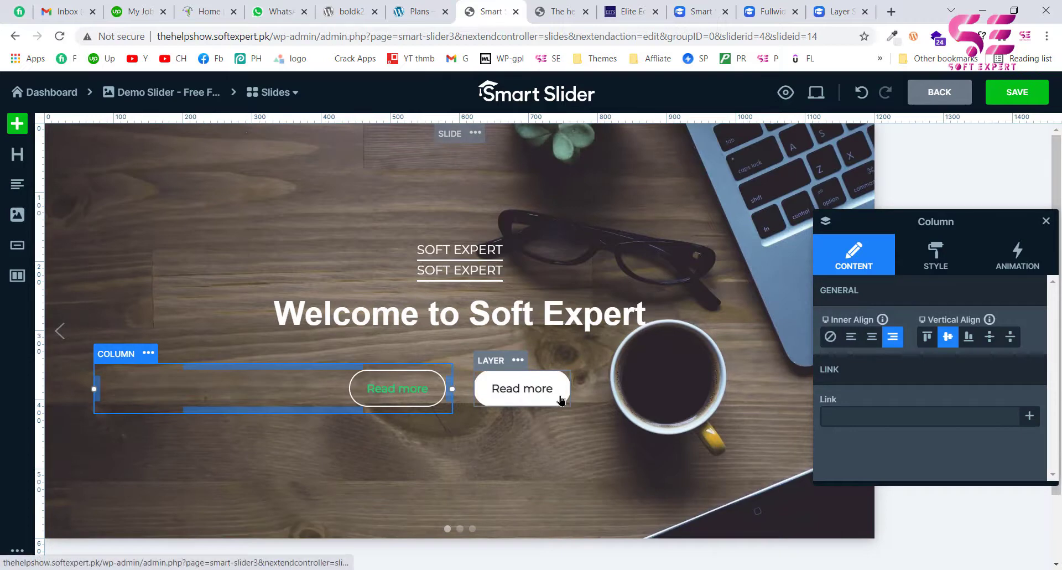
Set the text color of the second column's Read more button to white FFFFFFFF and save the slide
{"action": "left_click", "coordinate": [560, 399]}
{"action": "left_click", "coordinate": [922, 266]}
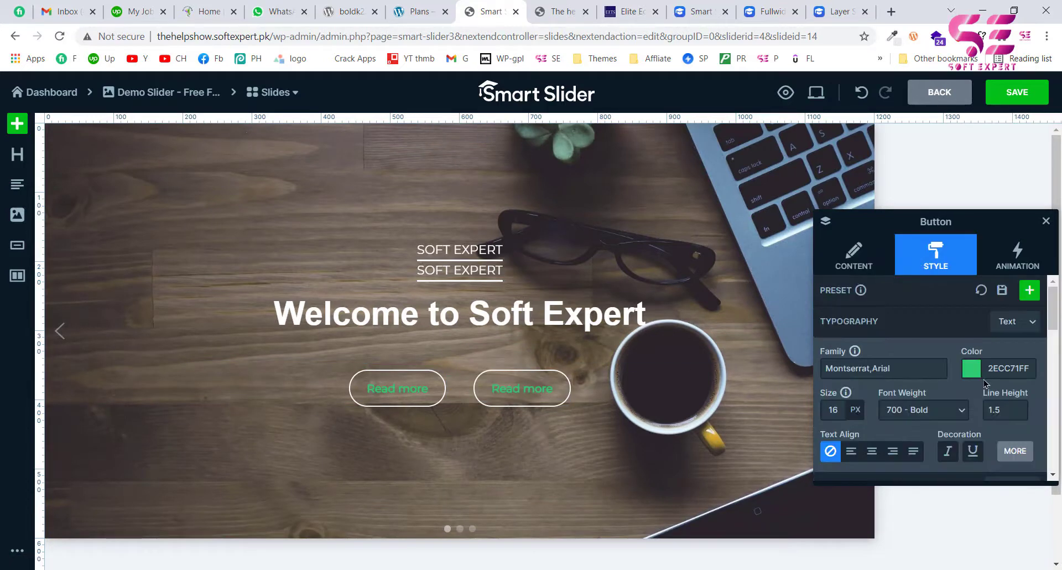
{"action": "left_click", "coordinate": [972, 368]}
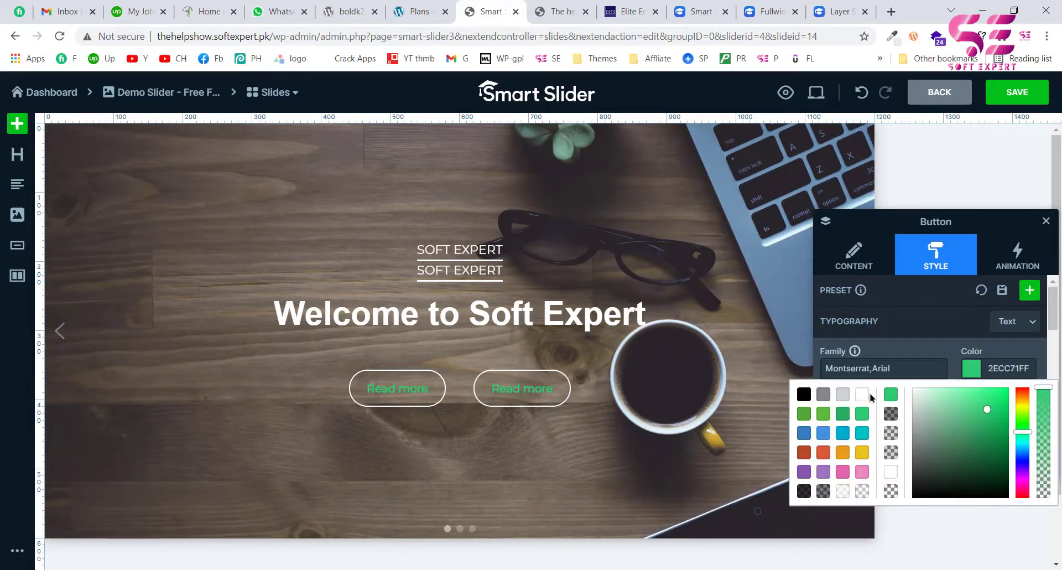
{"action": "left_click", "coordinate": [863, 395]}
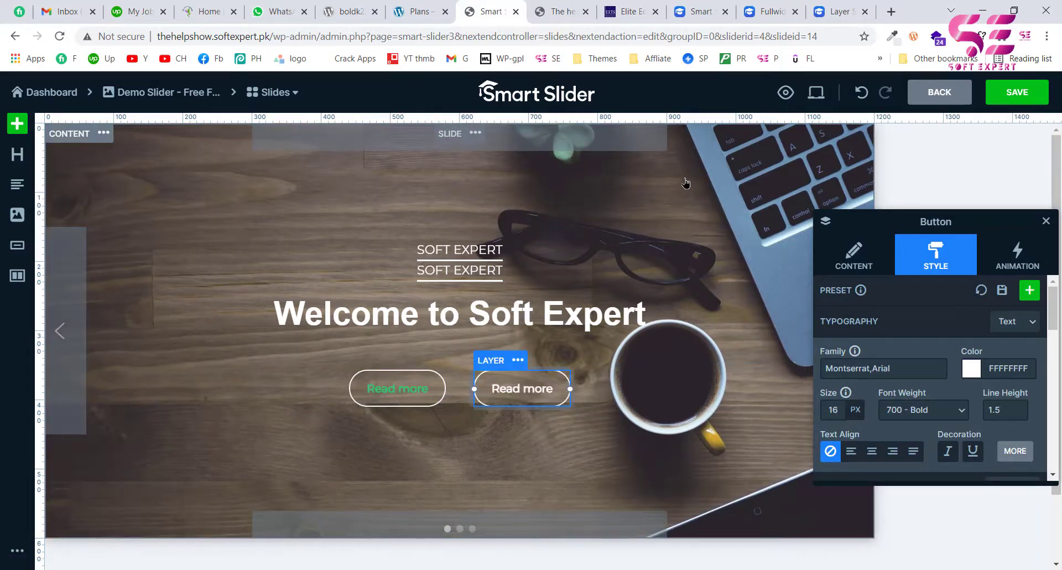
{"action": "left_click", "coordinate": [1013, 98]}
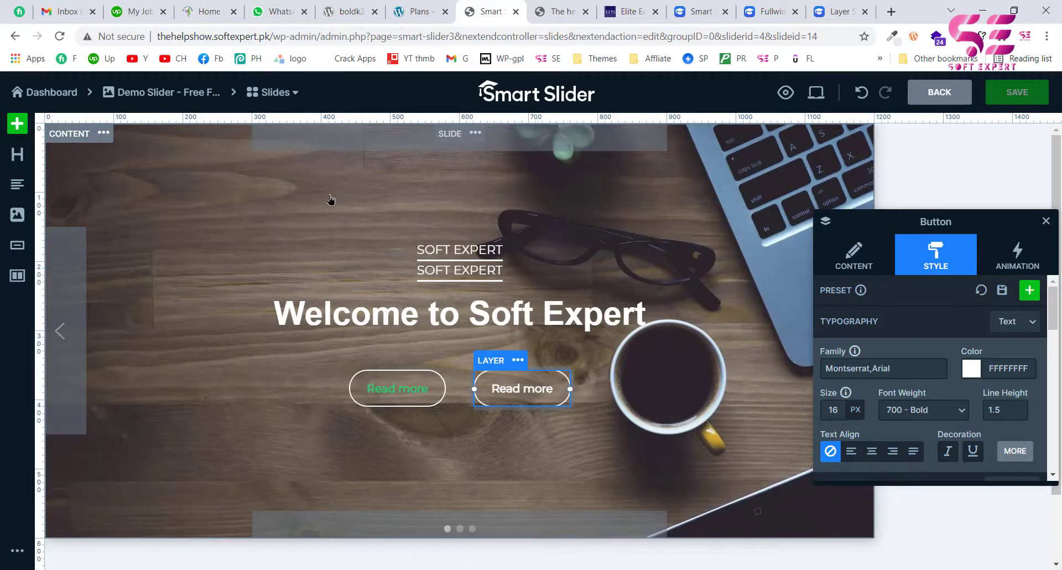
Switch to the Full 2 slide for editing and select its LifeHack heading layer
{"action": "left_click", "coordinate": [294, 93]}
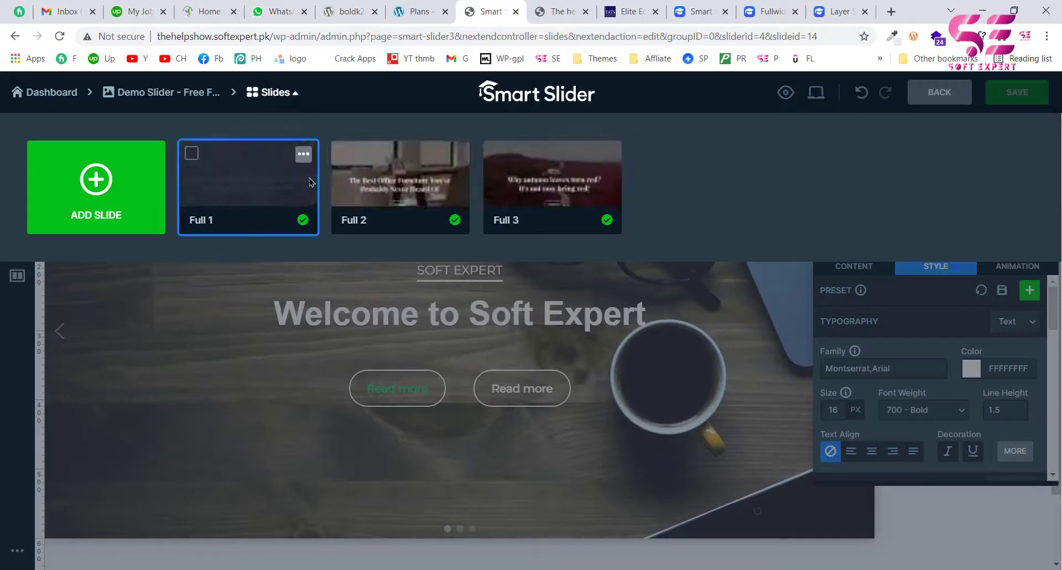
{"action": "left_click", "coordinate": [402, 177]}
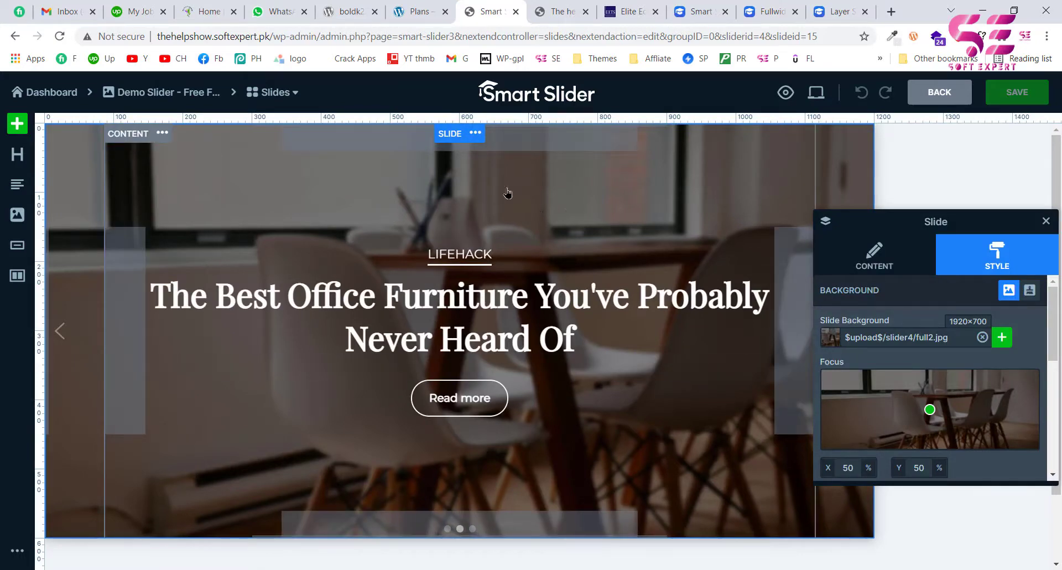
{"action": "left_click", "coordinate": [470, 256]}
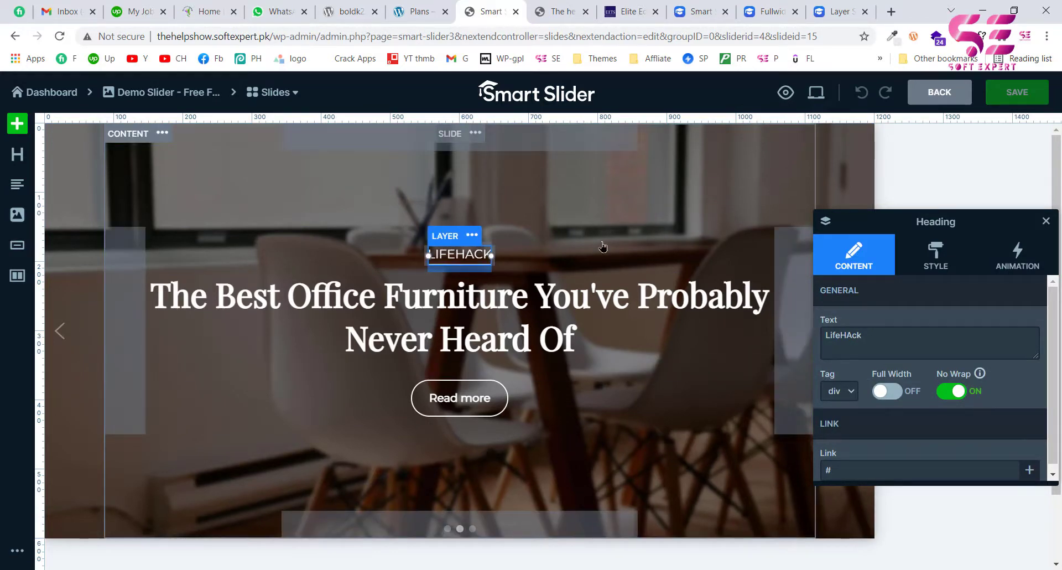
Return to the slider's overview and review its General settings, including publishing, name, alias and slider design
{"action": "left_click", "coordinate": [931, 96]}
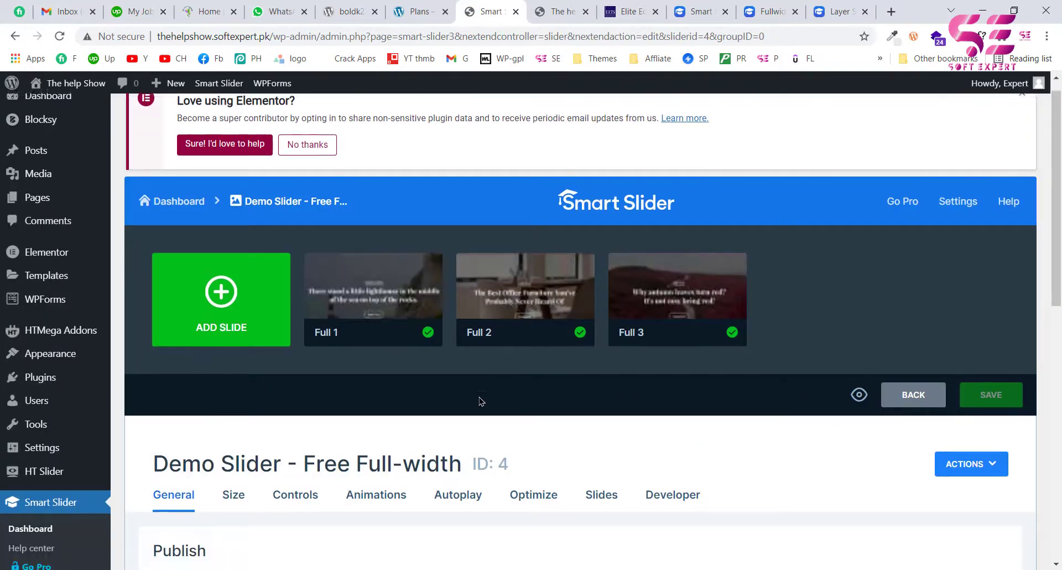
{"action": "scroll", "coordinate": [479, 400], "scroll_direction": "down", "scroll_amount": 10}
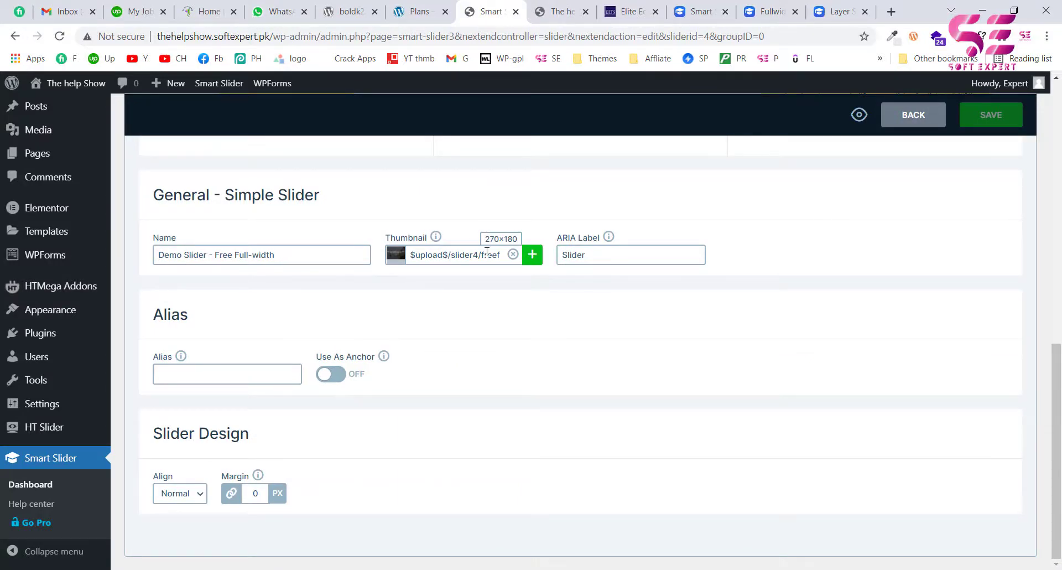
{"action": "scroll", "coordinate": [487, 252], "scroll_direction": "up", "scroll_amount": 7}
{"action": "scroll", "coordinate": [343, 307], "scroll_direction": "down", "scroll_amount": 9}
{"action": "scroll", "coordinate": [316, 438], "scroll_direction": "up", "scroll_amount": 5}
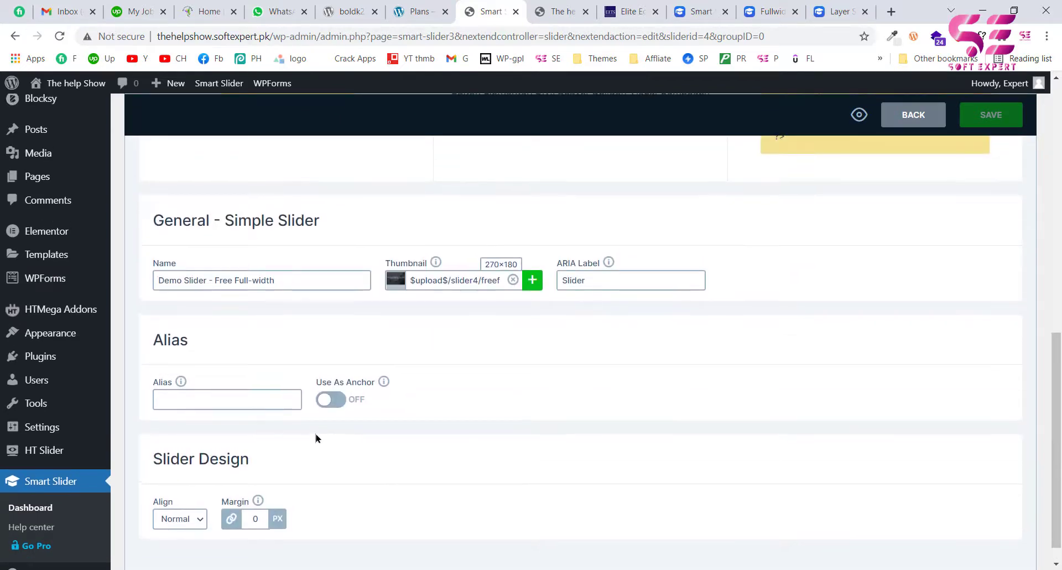
{"action": "scroll", "coordinate": [262, 341], "scroll_direction": "up", "scroll_amount": 2}
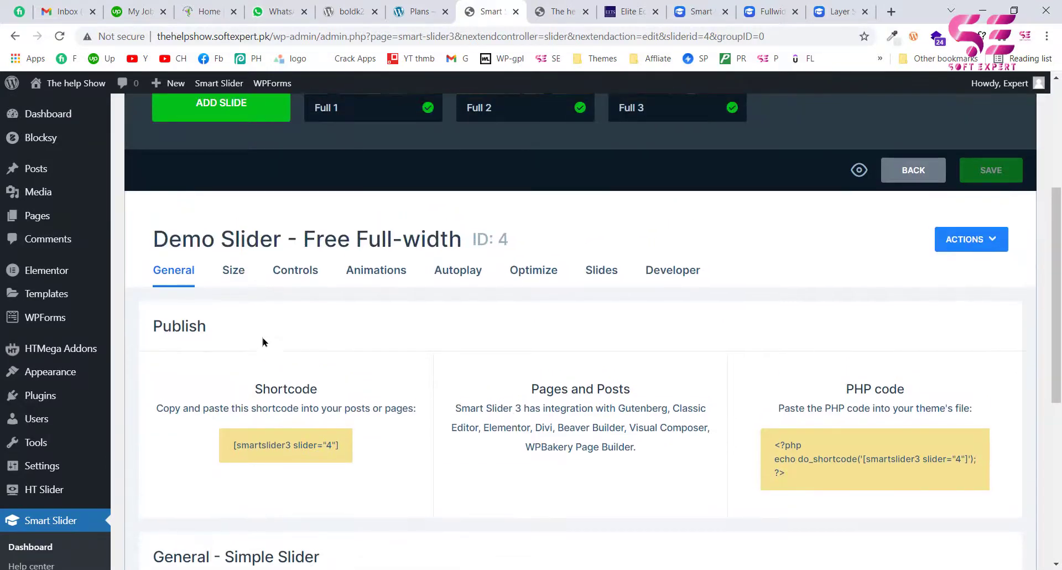
Review the slider's Size settings, covering slider dimensions, breakpoints and layout
{"action": "left_click", "coordinate": [235, 272]}
{"action": "scroll", "coordinate": [291, 338], "scroll_direction": "down", "scroll_amount": 2}
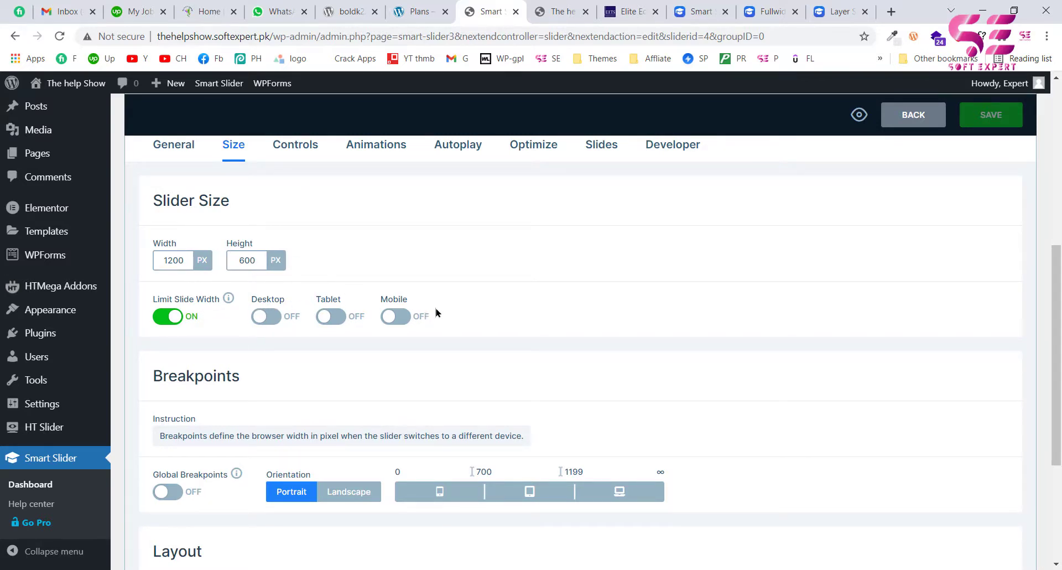
{"action": "scroll", "coordinate": [350, 312], "scroll_direction": "down", "scroll_amount": 3}
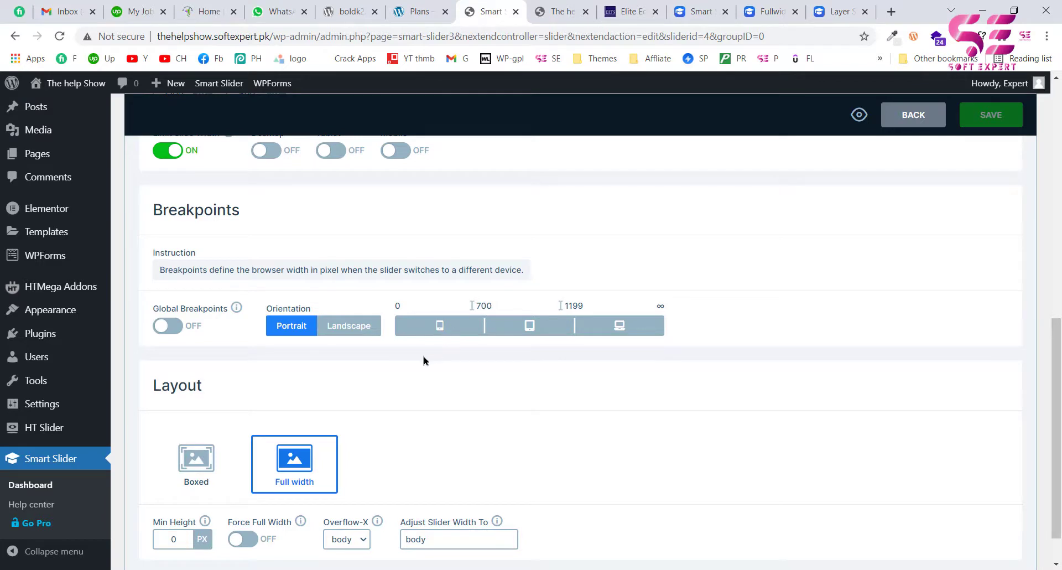
{"action": "scroll", "coordinate": [425, 360], "scroll_direction": "down", "scroll_amount": 1}
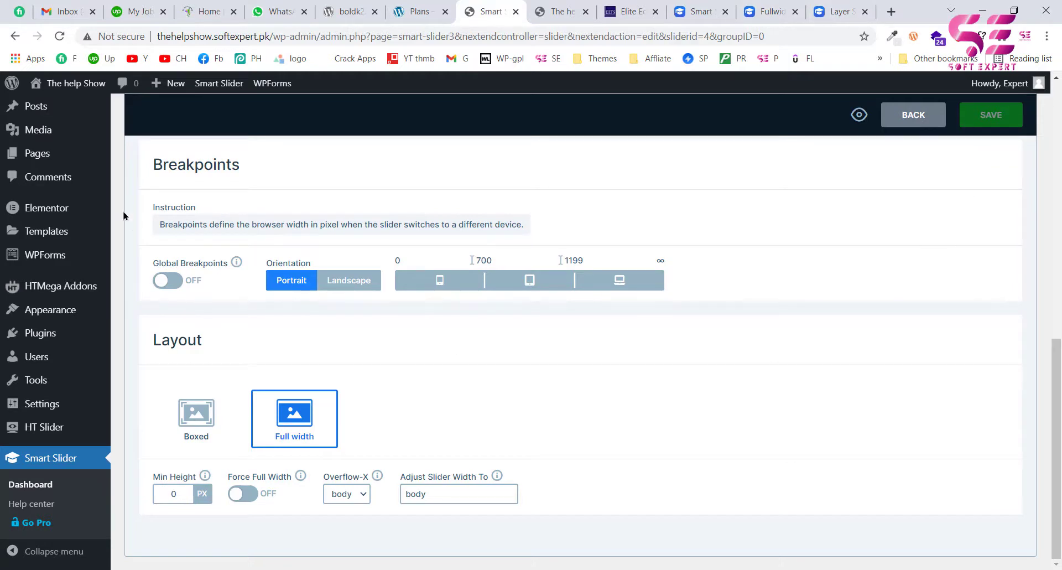
{"action": "scroll", "coordinate": [286, 376], "scroll_direction": "up", "scroll_amount": 8}
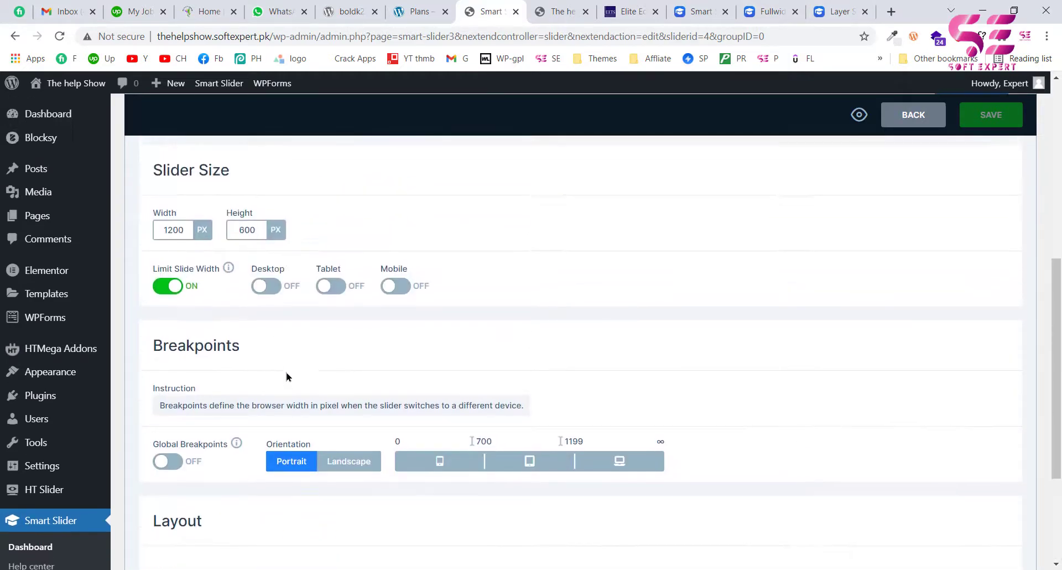
Review the slider's Controls settings, covering general navigation, arrows, bullets, text bar, thumbnails and shadow
{"action": "left_click", "coordinate": [297, 415]}
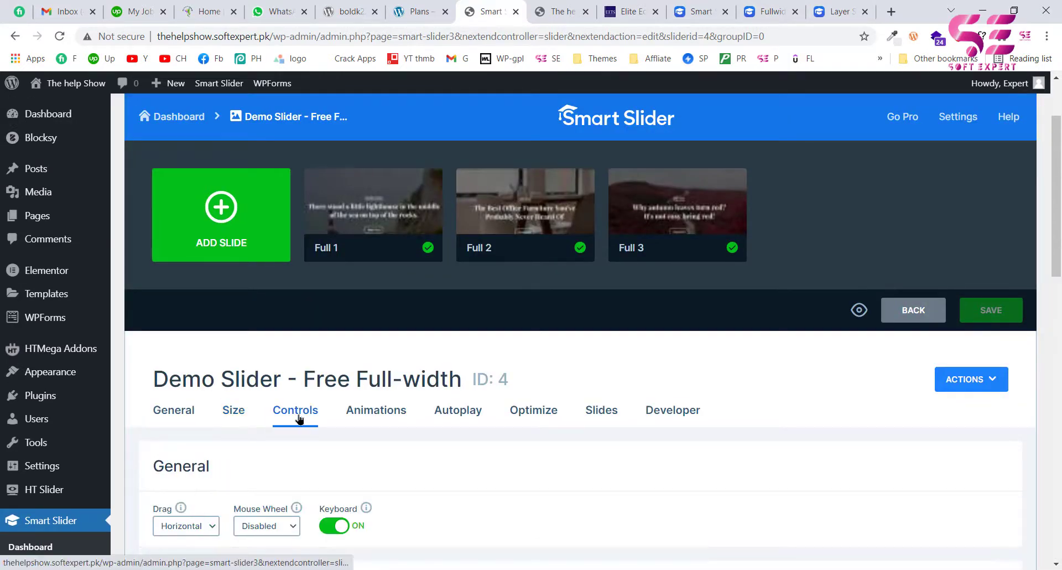
{"action": "scroll", "coordinate": [301, 412], "scroll_direction": "down", "scroll_amount": 5}
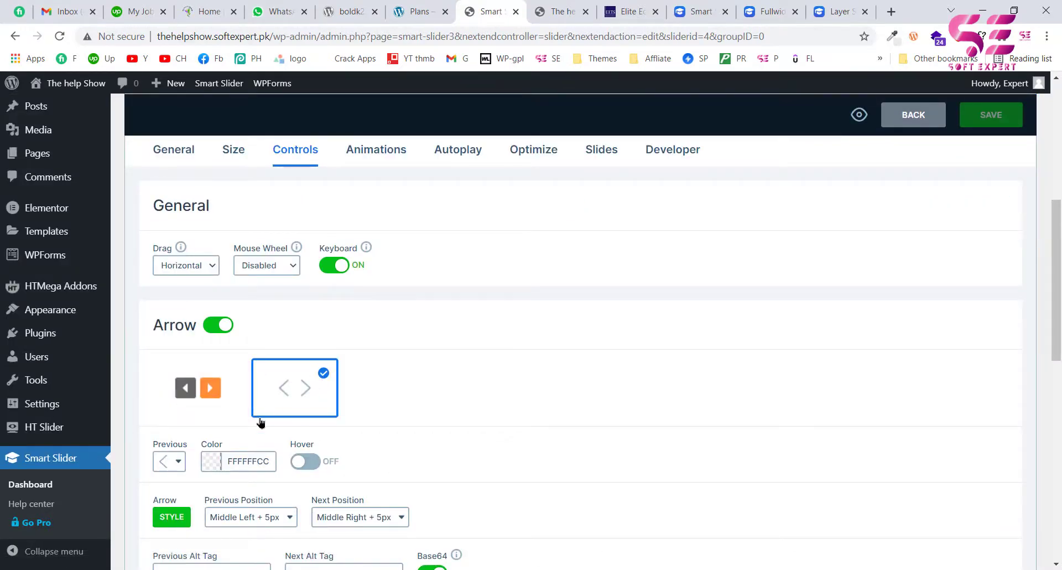
{"action": "scroll", "coordinate": [260, 423], "scroll_direction": "down", "scroll_amount": 2}
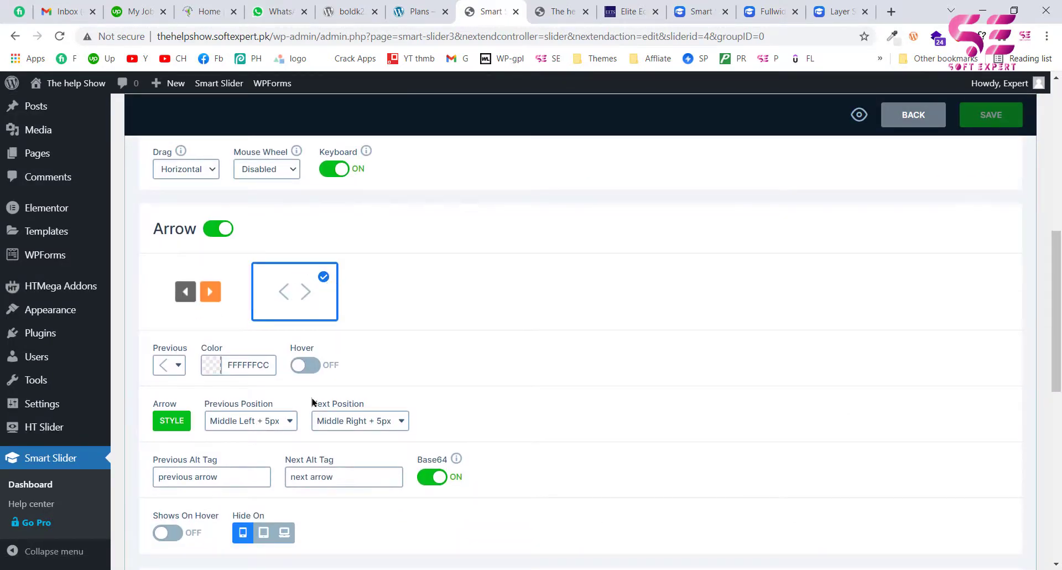
{"action": "scroll", "coordinate": [287, 393], "scroll_direction": "down", "scroll_amount": 2}
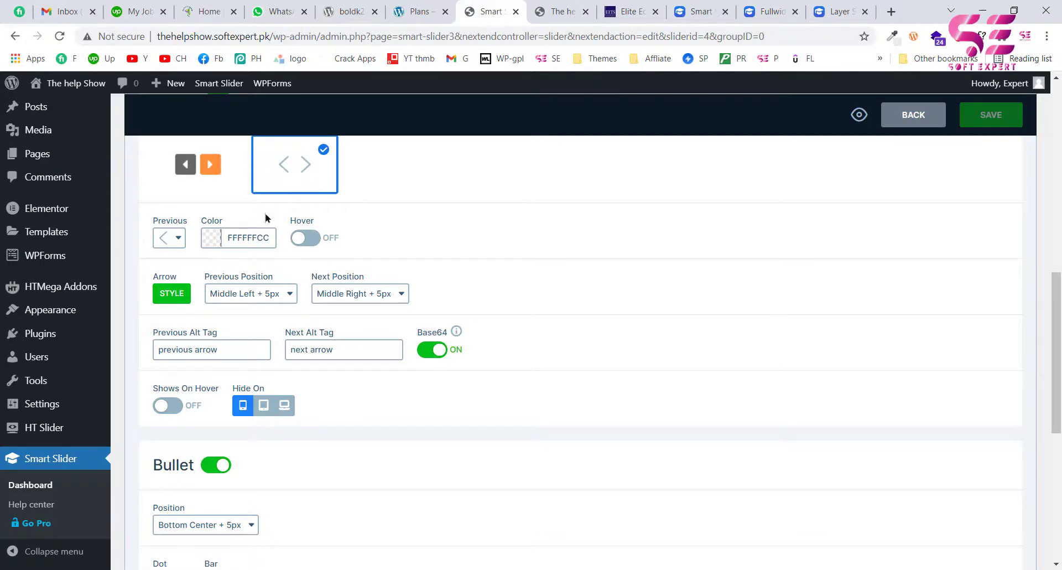
{"action": "scroll", "coordinate": [299, 408], "scroll_direction": "down", "scroll_amount": 3}
{"action": "scroll", "coordinate": [327, 264], "scroll_direction": "up", "scroll_amount": 1}
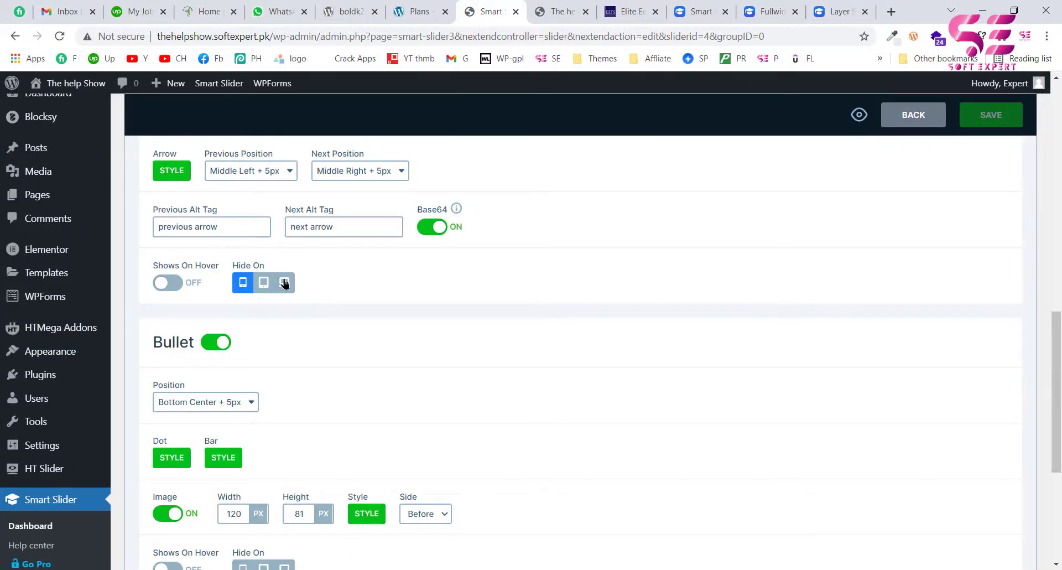
{"action": "scroll", "coordinate": [321, 292], "scroll_direction": "down", "scroll_amount": 2}
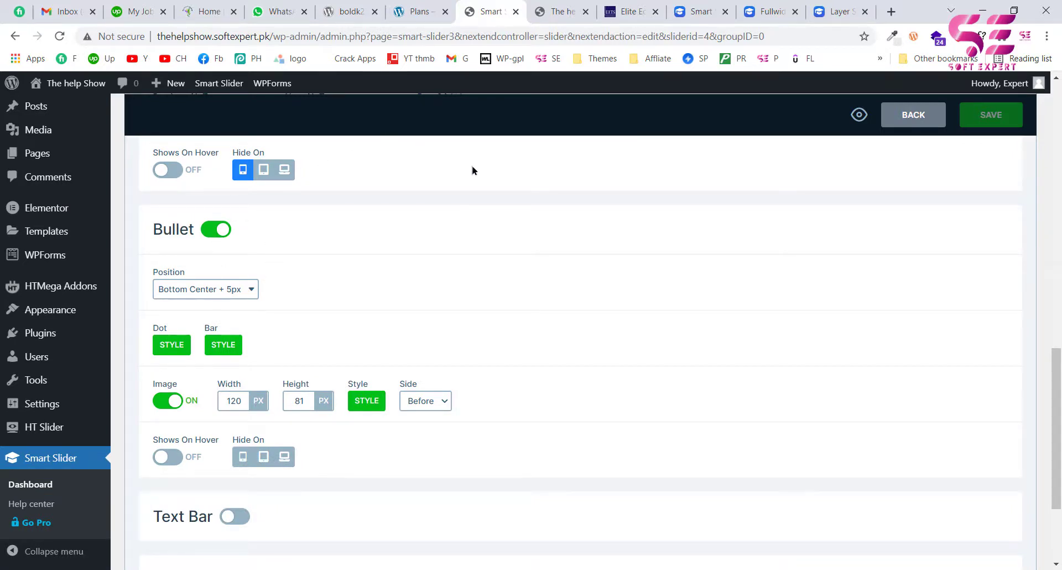
{"action": "scroll", "coordinate": [234, 400], "scroll_direction": "down", "scroll_amount": 1}
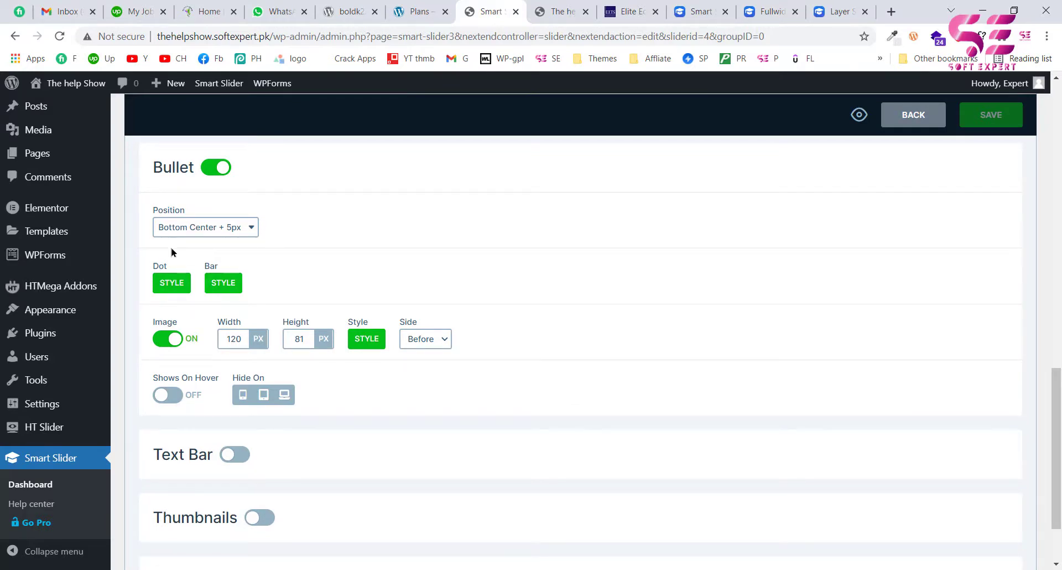
{"action": "scroll", "coordinate": [298, 377], "scroll_direction": "down", "scroll_amount": 2}
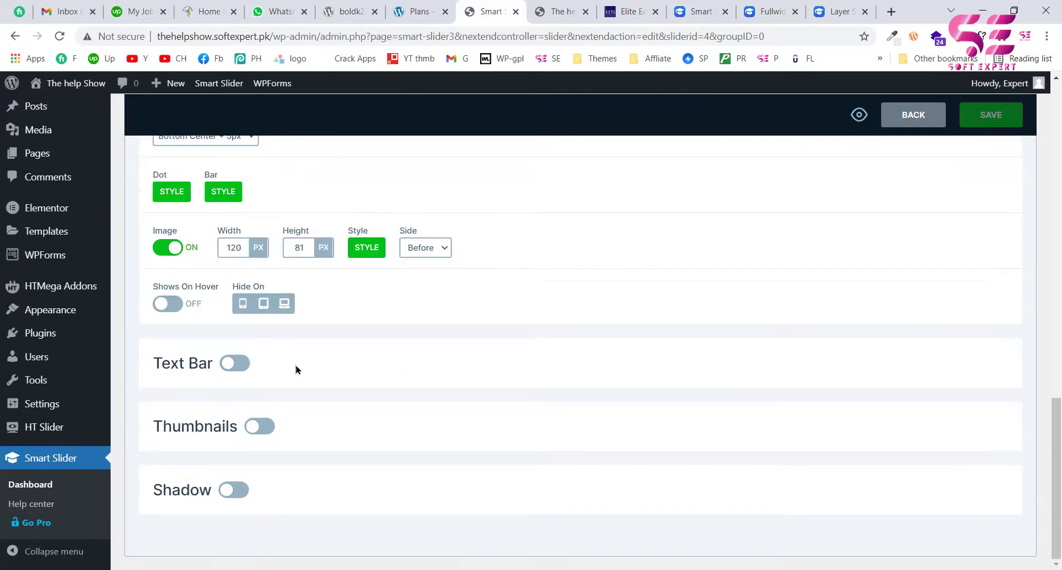
{"action": "scroll", "coordinate": [296, 368], "scroll_direction": "up", "scroll_amount": 12}
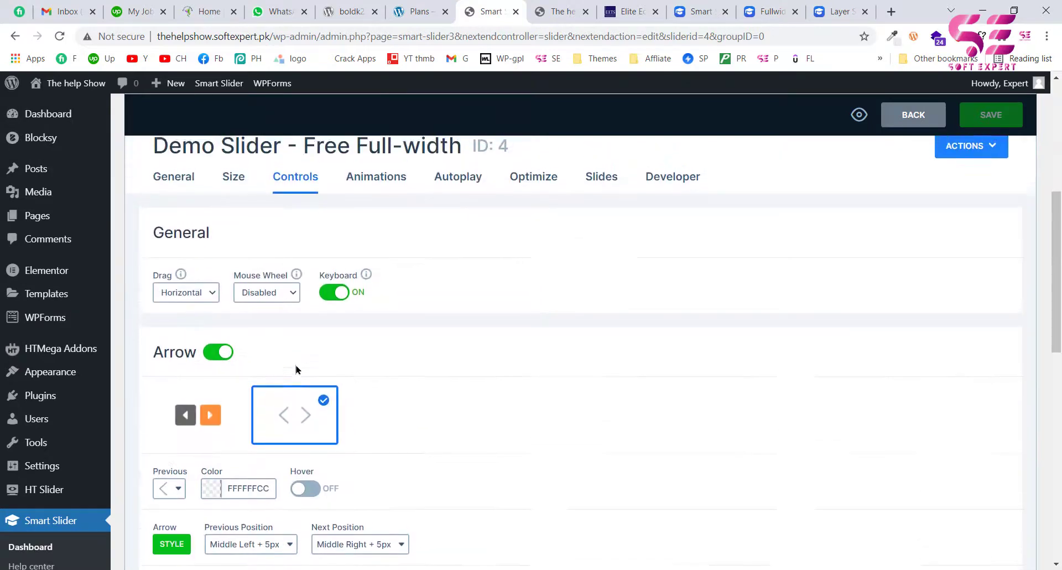
{"action": "scroll", "coordinate": [391, 457], "scroll_direction": "down", "scroll_amount": 1}
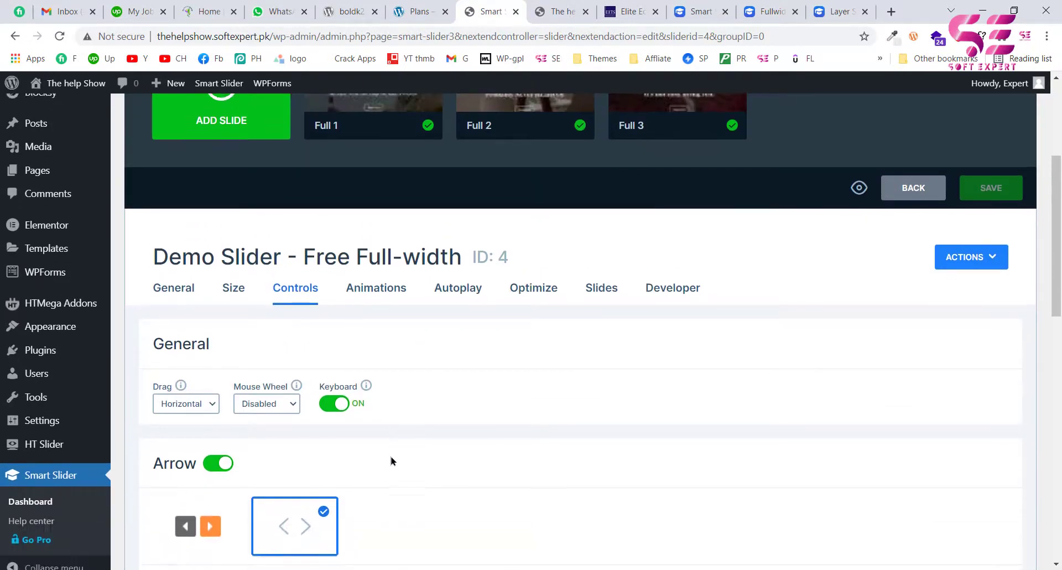
Review the slider's Animations settings, including the available main animation types and the background animation
{"action": "left_click", "coordinate": [374, 286]}
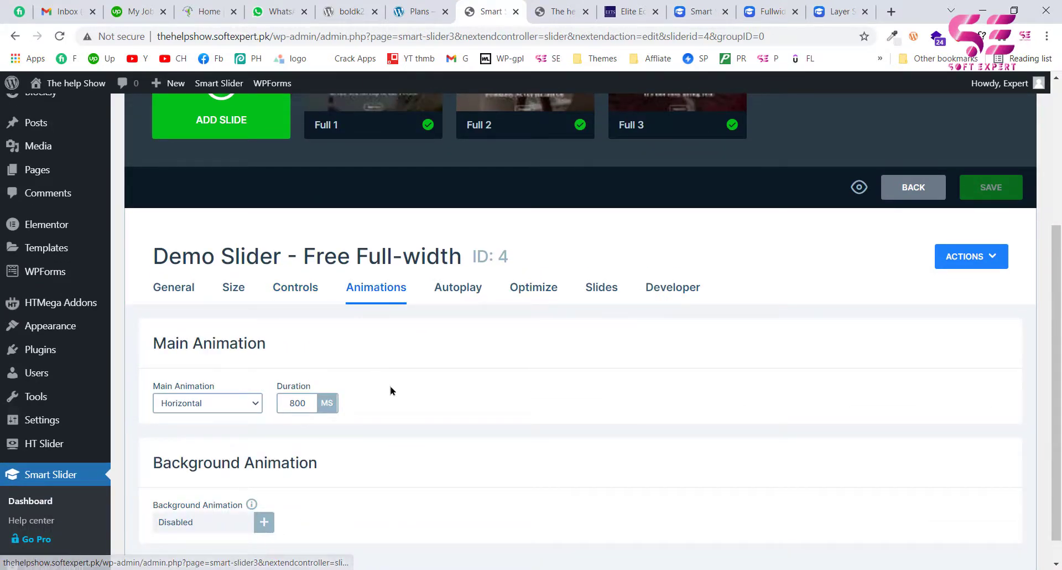
{"action": "scroll", "coordinate": [391, 392], "scroll_direction": "down", "scroll_amount": 1}
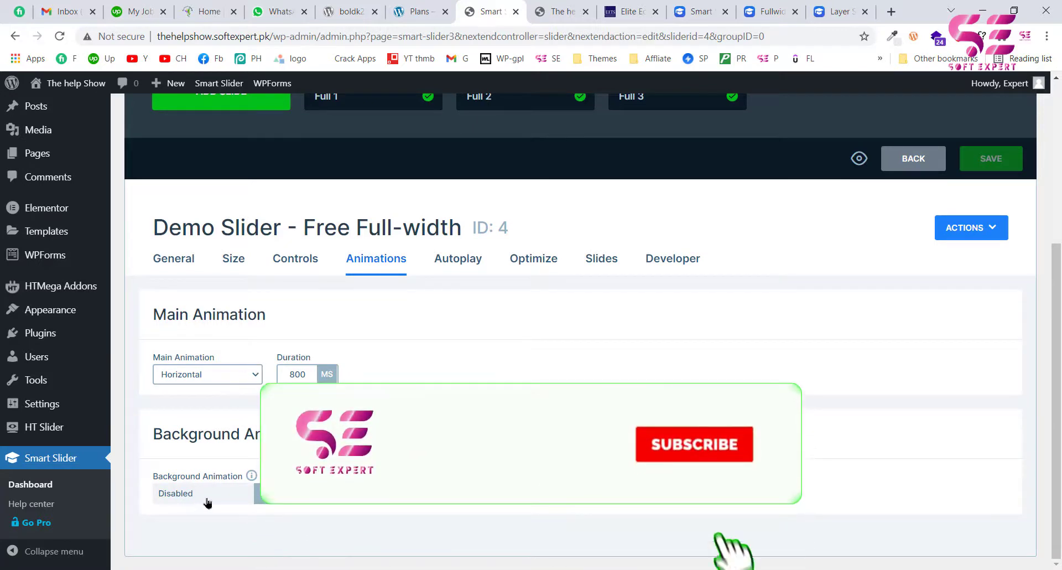
{"action": "left_click", "coordinate": [248, 381]}
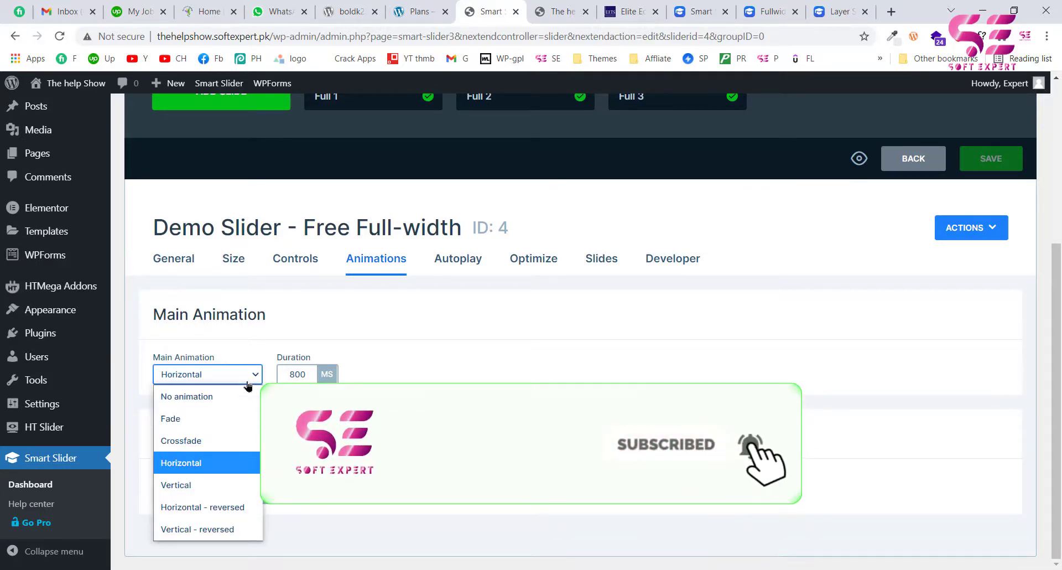
{"action": "left_click", "coordinate": [443, 336]}
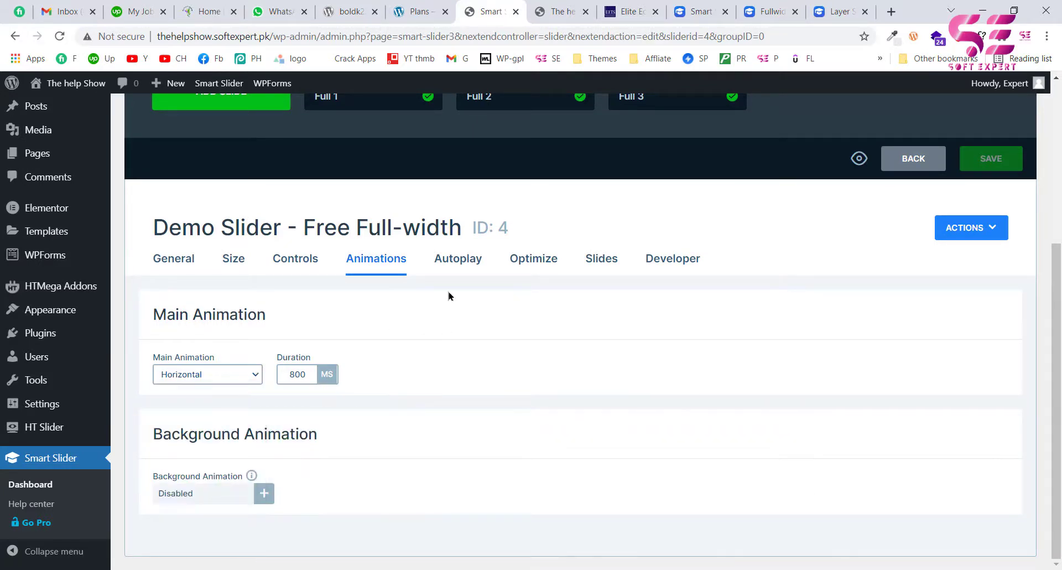
Turn on autoplay for the slider and review its duration, stop, resume and button options
{"action": "left_click", "coordinate": [440, 268]}
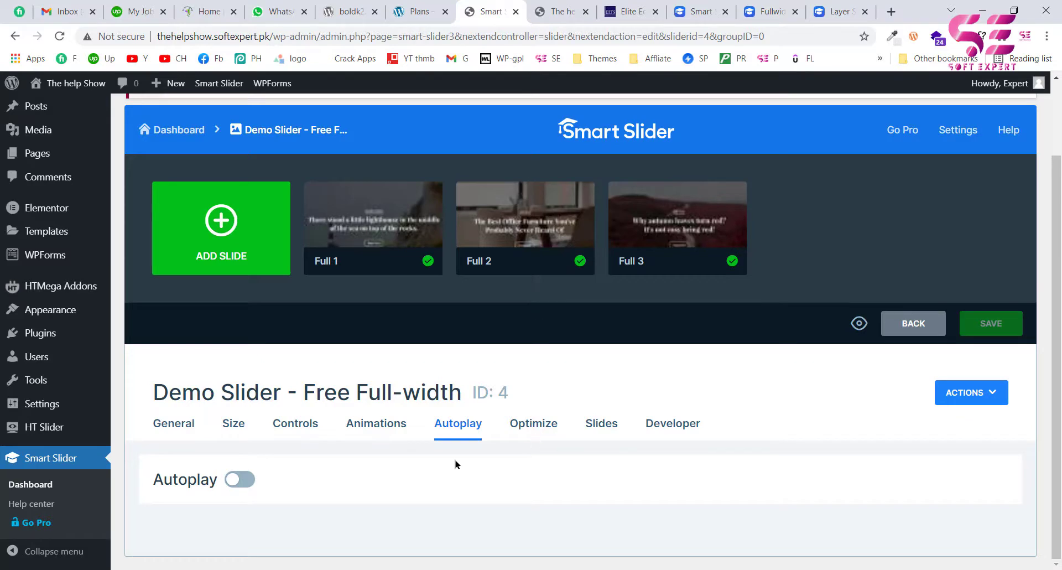
{"action": "left_click", "coordinate": [248, 484]}
{"action": "scroll", "coordinate": [471, 473], "scroll_direction": "down", "scroll_amount": 3}
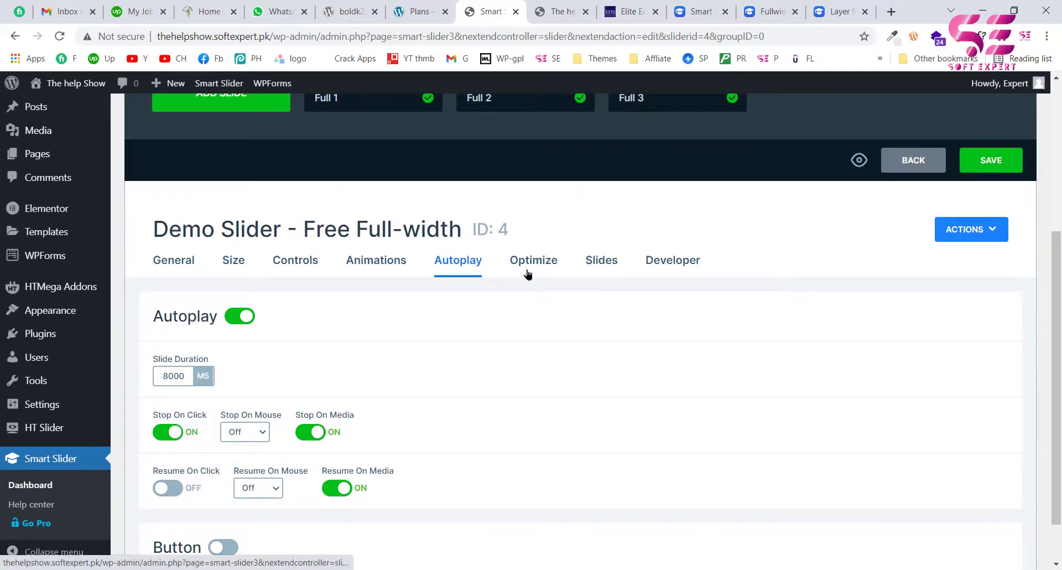
{"action": "scroll", "coordinate": [528, 274], "scroll_direction": "down", "scroll_amount": 1}
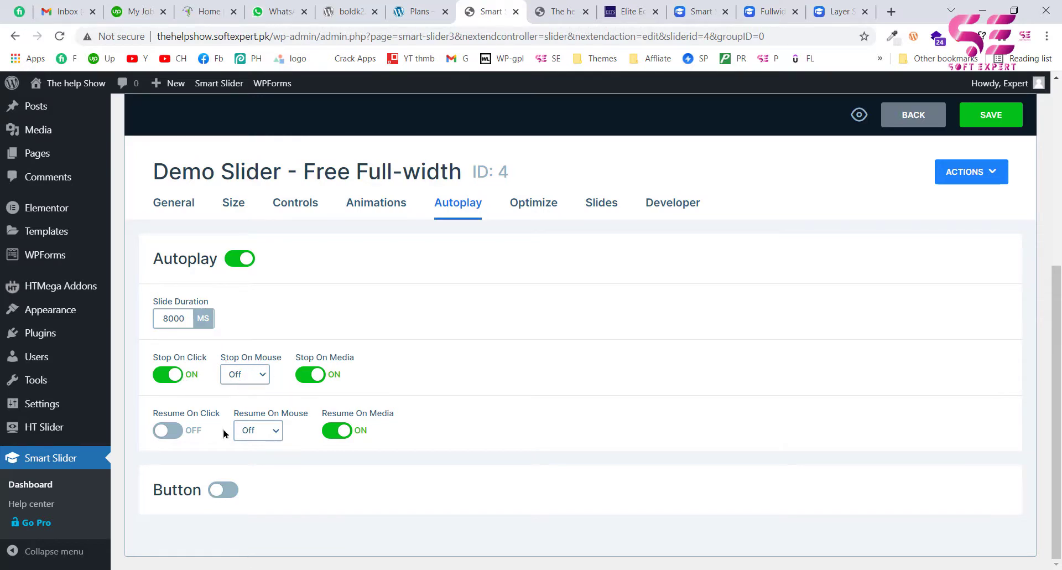
{"action": "left_click", "coordinate": [226, 490]}
{"action": "scroll", "coordinate": [221, 493], "scroll_direction": "down", "scroll_amount": 3}
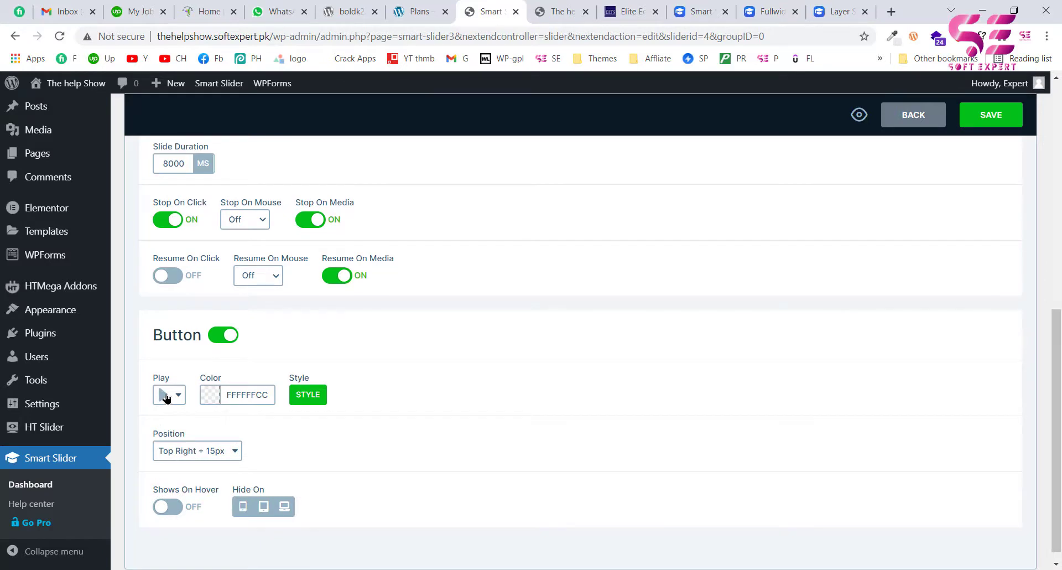
{"action": "left_click", "coordinate": [216, 340]}
{"action": "scroll", "coordinate": [480, 396], "scroll_direction": "up", "scroll_amount": 4}
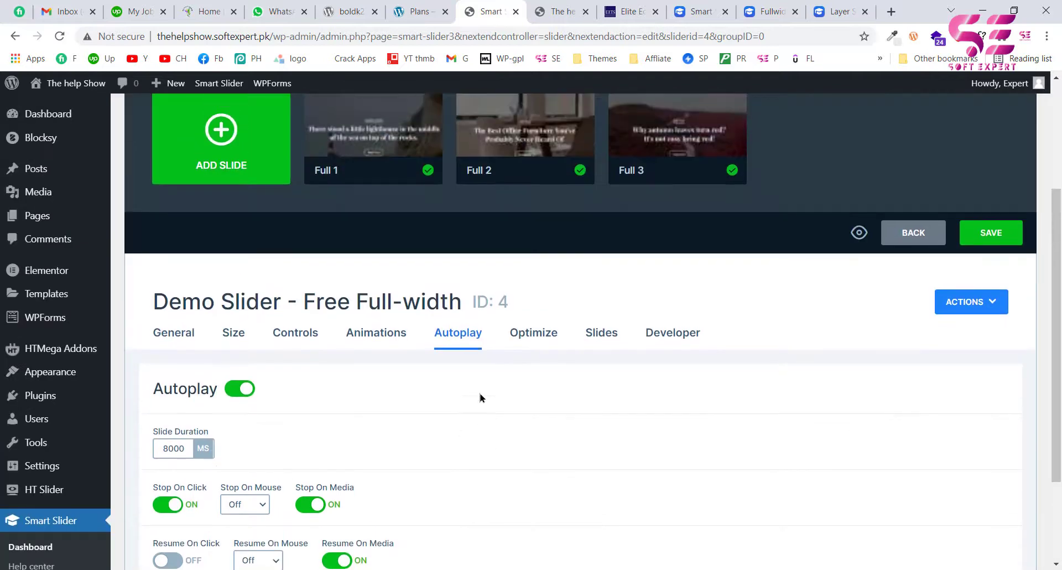
Review the slider's Optimize settings, covering loading and slide background images
{"action": "left_click", "coordinate": [540, 338]}
{"action": "scroll", "coordinate": [540, 339], "scroll_direction": "down", "scroll_amount": 3}
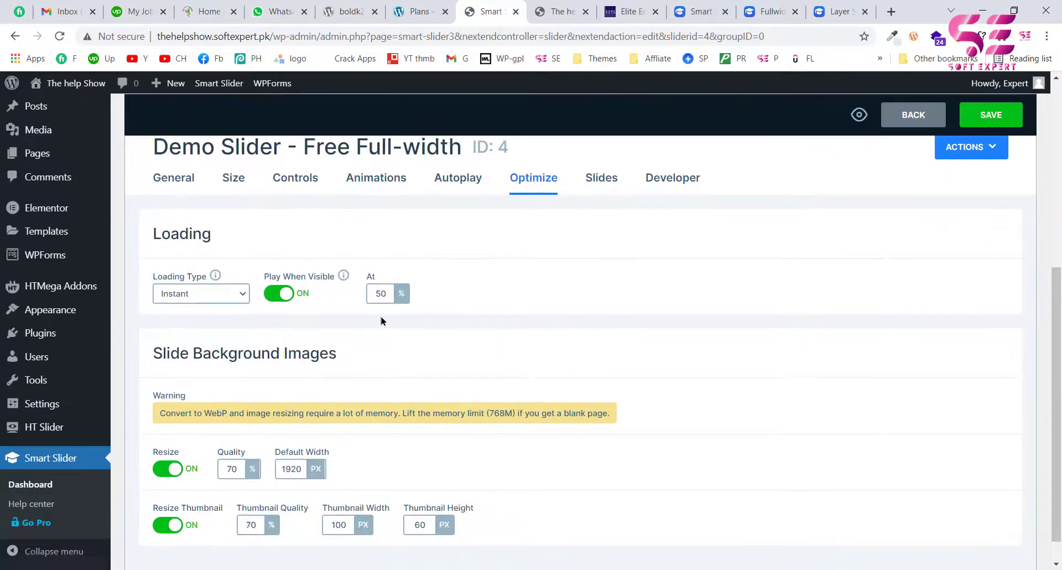
{"action": "scroll", "coordinate": [463, 331], "scroll_direction": "down", "scroll_amount": 1}
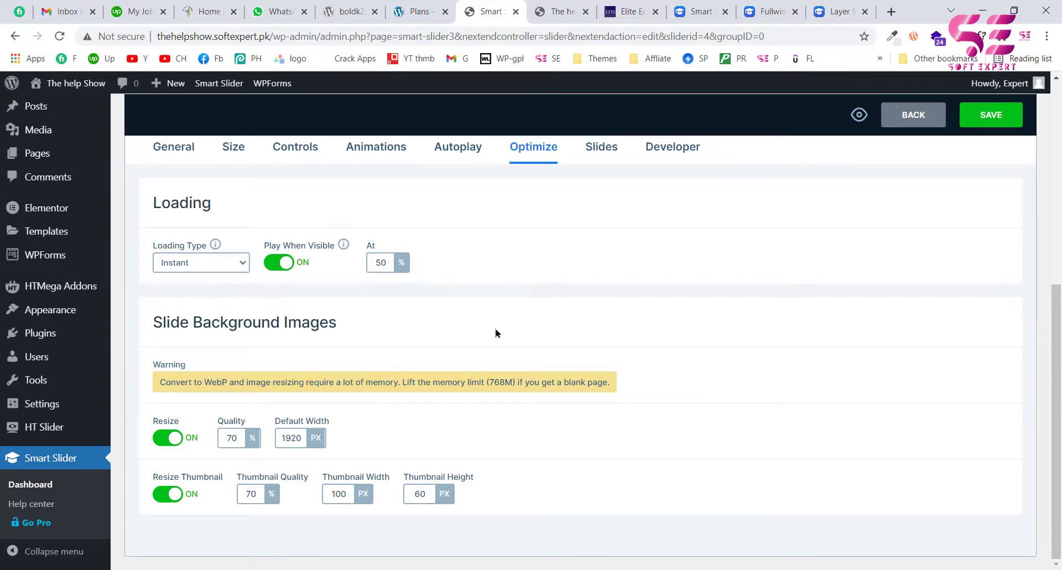
{"action": "scroll", "coordinate": [496, 333], "scroll_direction": "up", "scroll_amount": 1}
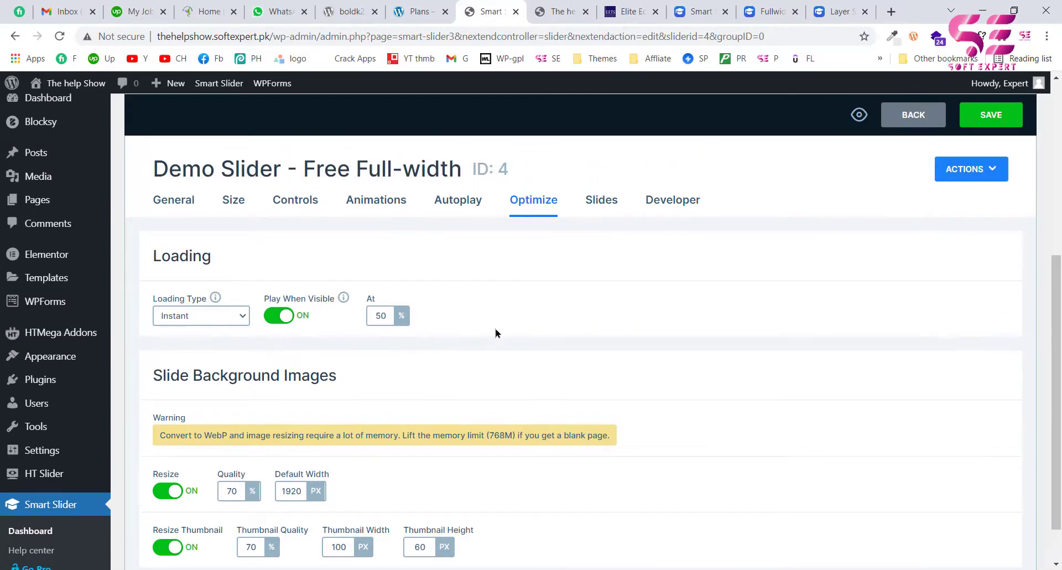
Review the slider's Slides design setting and its Developer settings
{"action": "left_click", "coordinate": [589, 211]}
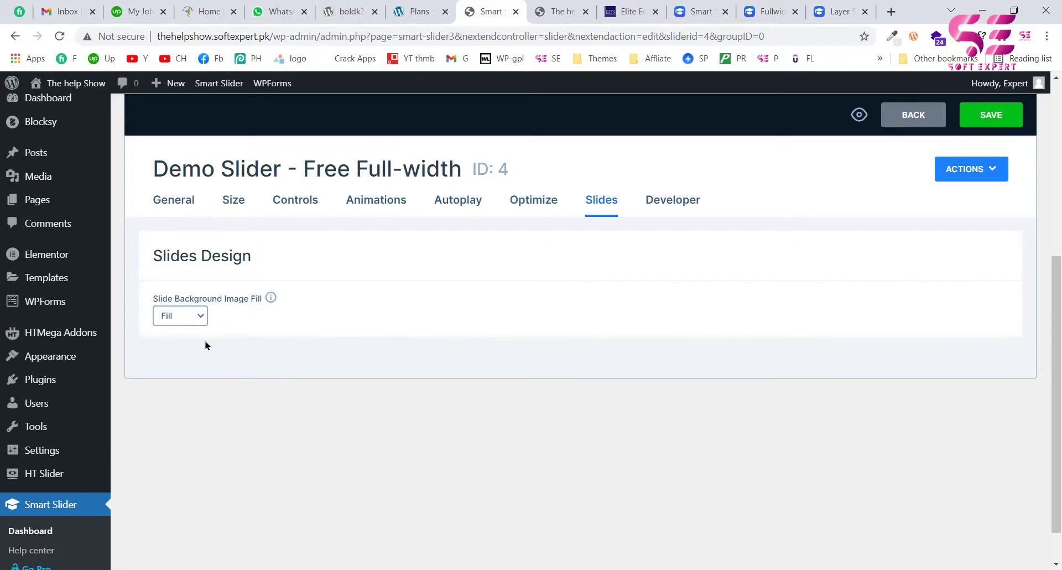
{"action": "left_click", "coordinate": [673, 211]}
{"action": "scroll", "coordinate": [439, 404], "scroll_direction": "down", "scroll_amount": 2}
{"action": "scroll", "coordinate": [332, 365], "scroll_direction": "up", "scroll_amount": 1}
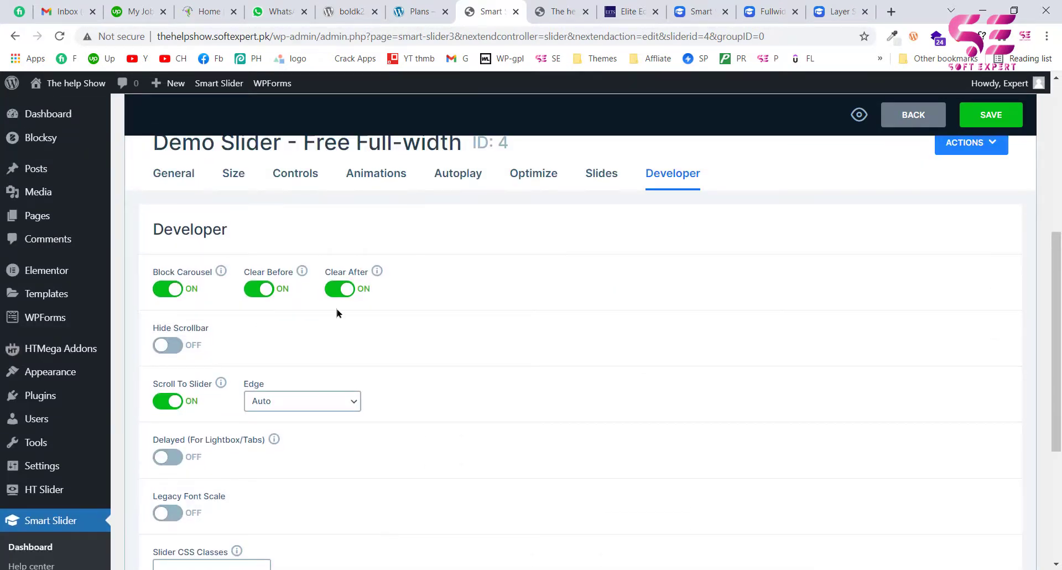
{"action": "scroll", "coordinate": [483, 331], "scroll_direction": "up", "scroll_amount": 2}
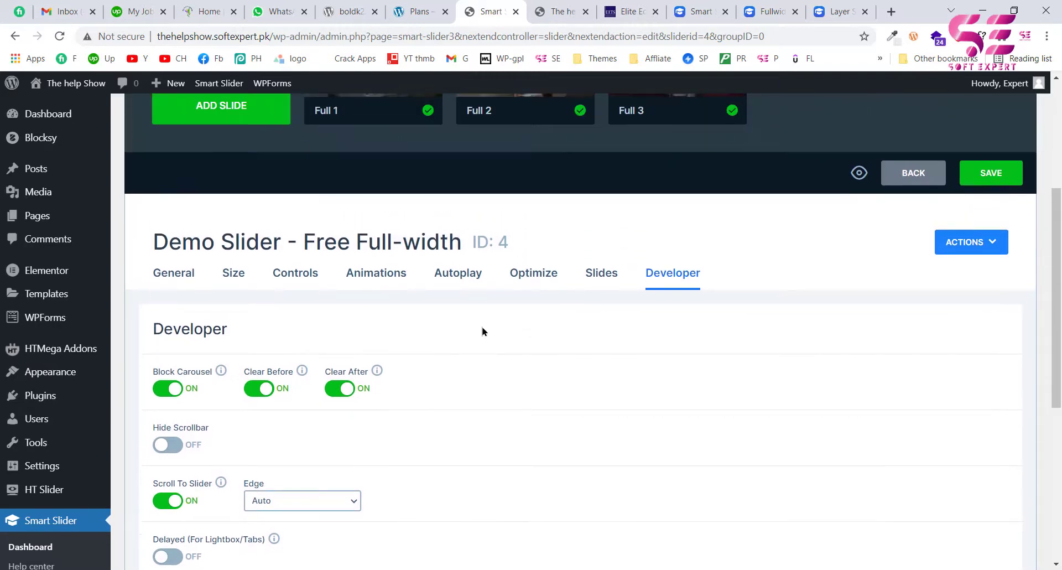
Save the changed settings of the Demo Slider - Free Full-width slider
{"action": "scroll", "coordinate": [482, 331], "scroll_direction": "up", "scroll_amount": 2}
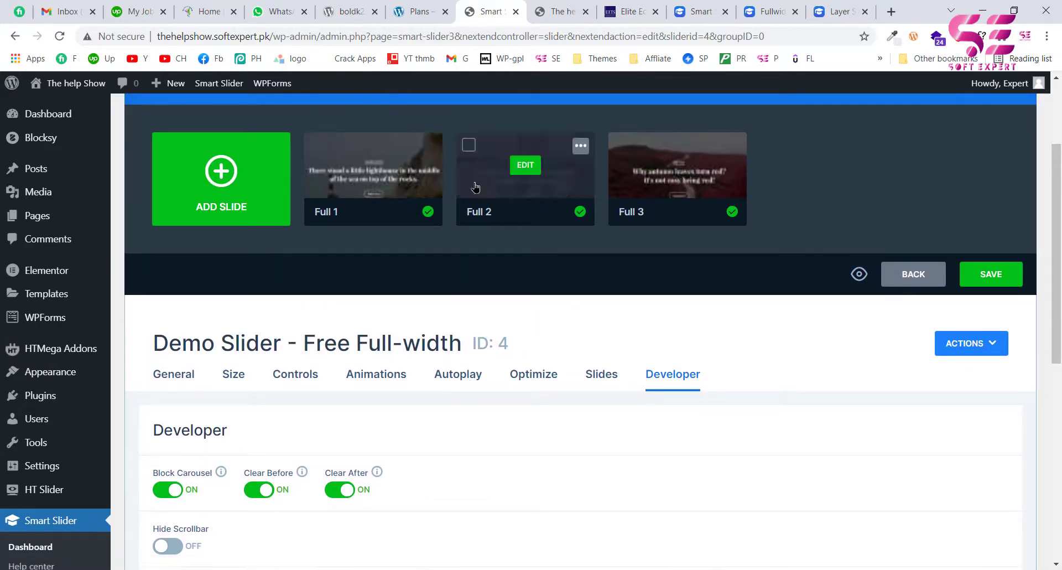
{"action": "mouse_move", "coordinate": [567, 201]}
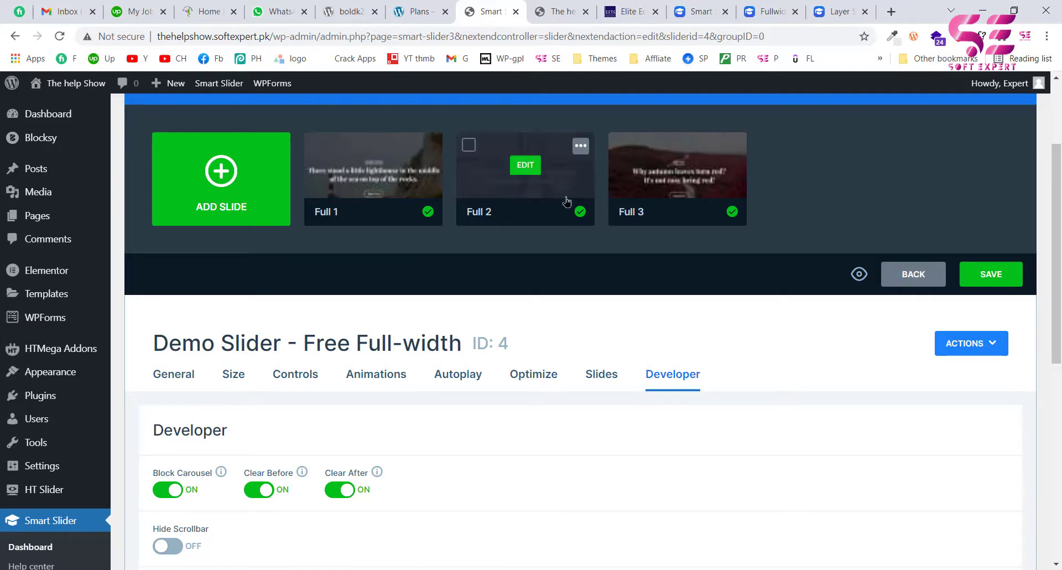
{"action": "left_click", "coordinate": [976, 276]}
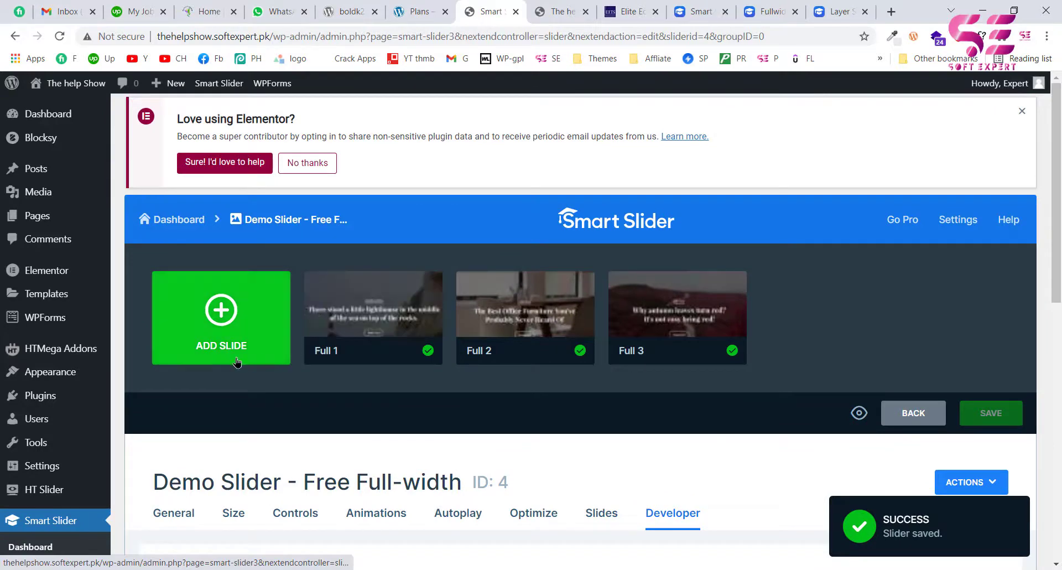
Copy the shortcode [smartslider3 slider="4"] from the publishing section of the slider's General settings
{"action": "scroll", "coordinate": [241, 362], "scroll_direction": "down", "scroll_amount": 5}
{"action": "scroll", "coordinate": [244, 375], "scroll_direction": "up", "scroll_amount": 4}
{"action": "scroll", "coordinate": [243, 375], "scroll_direction": "down", "scroll_amount": 3}
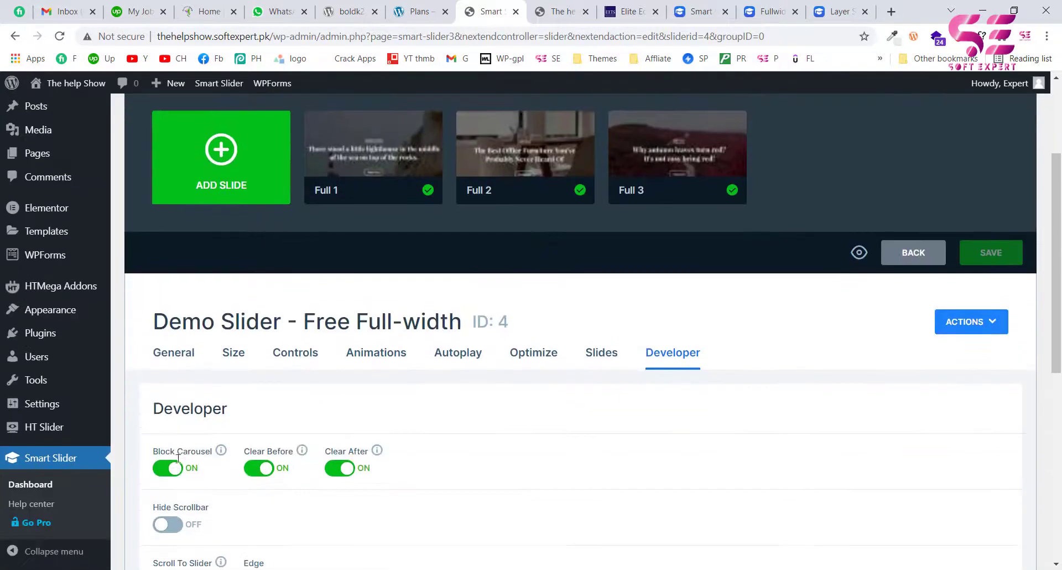
{"action": "left_click", "coordinate": [174, 357]}
{"action": "scroll", "coordinate": [276, 410], "scroll_direction": "down", "scroll_amount": 2}
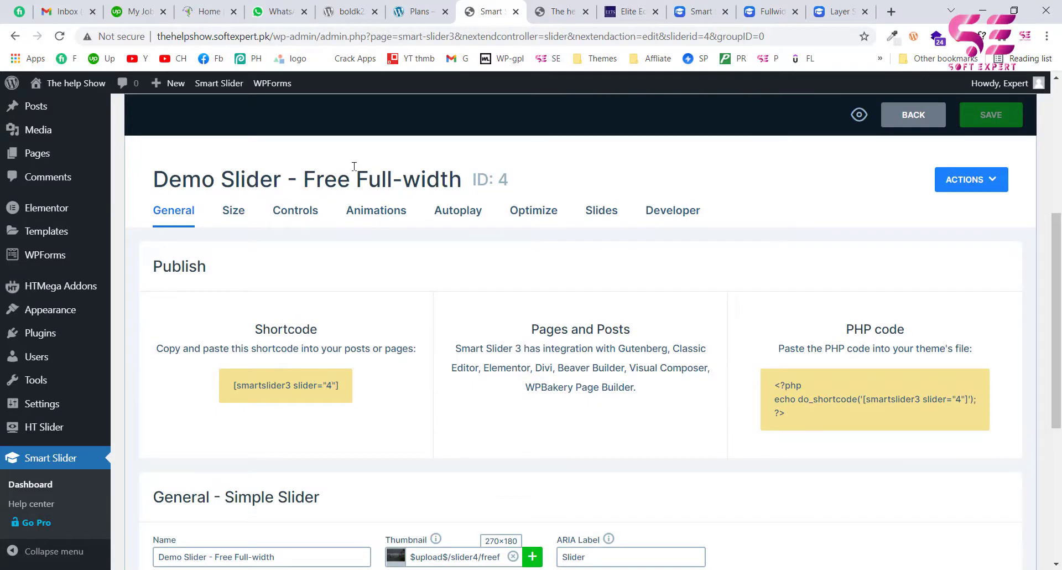
{"action": "left_click_drag", "start_coordinate": [233, 386], "coordinate": [348, 385]}
{"action": "key", "text": "ctrl+c"}
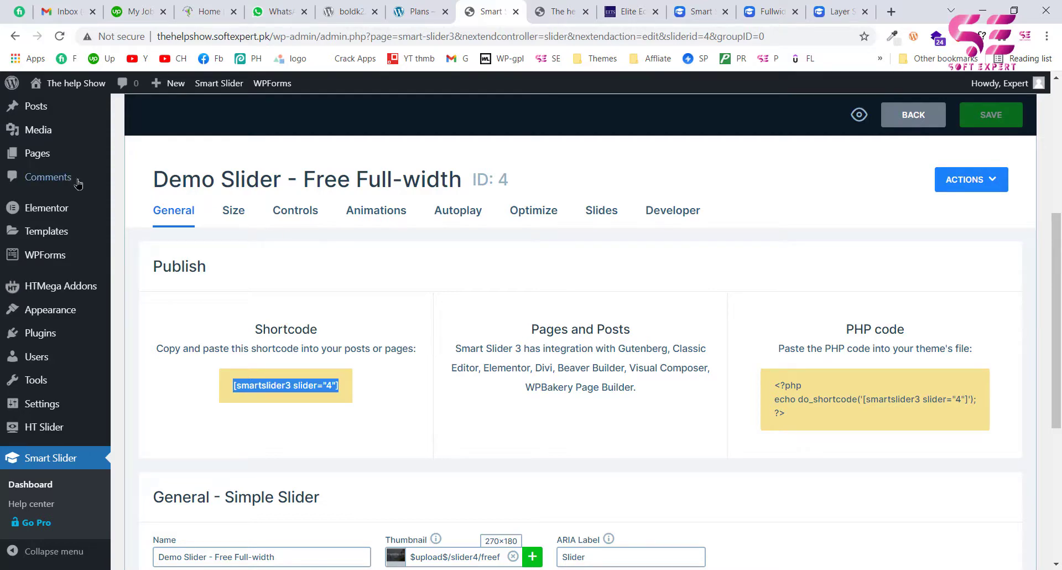
Go to the site's pages list and open Sample Page for editing in a new browser tab
{"action": "left_click", "coordinate": [37, 154]}
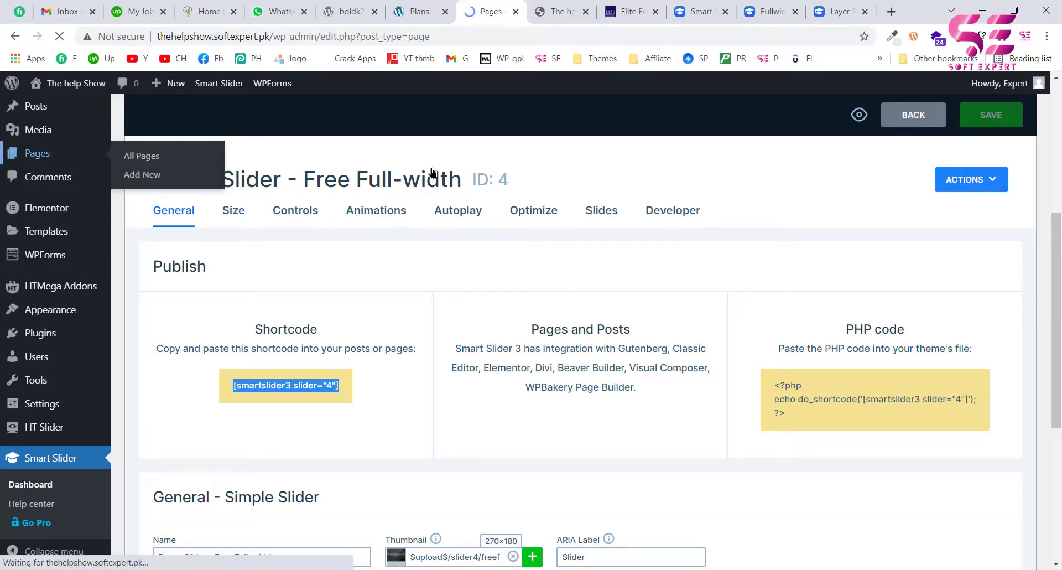
{"action": "scroll", "coordinate": [316, 366], "scroll_direction": "down", "scroll_amount": 3}
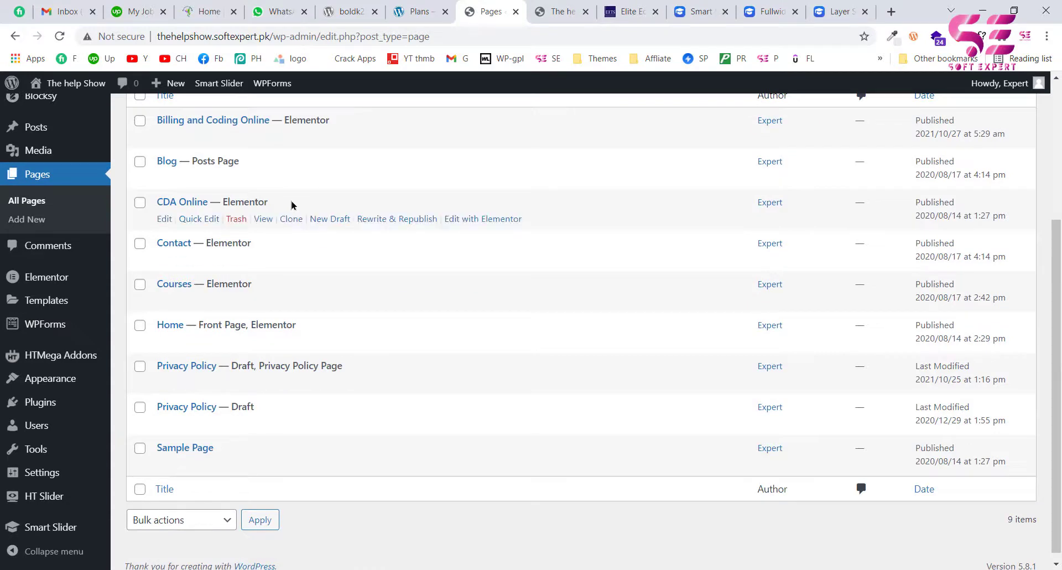
{"action": "scroll", "coordinate": [289, 303], "scroll_direction": "down", "scroll_amount": 1}
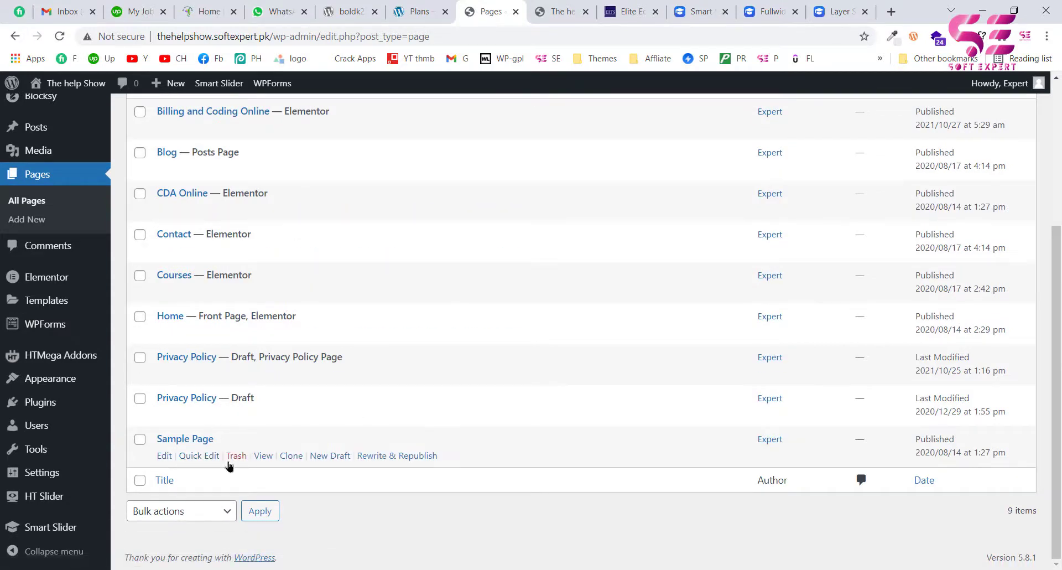
{"action": "middle_click", "coordinate": [164, 455]}
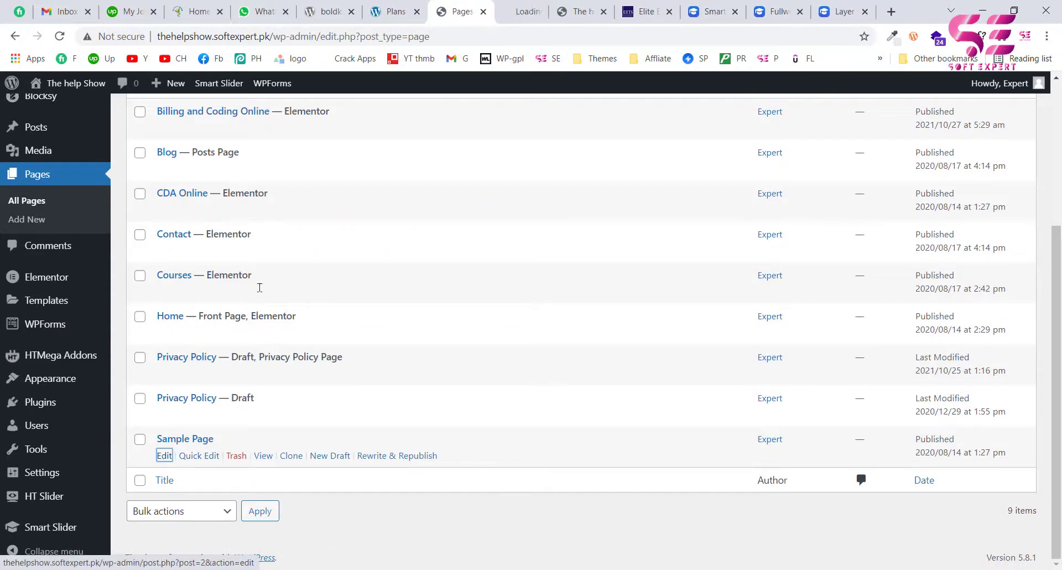
{"action": "left_click", "coordinate": [510, 11]}
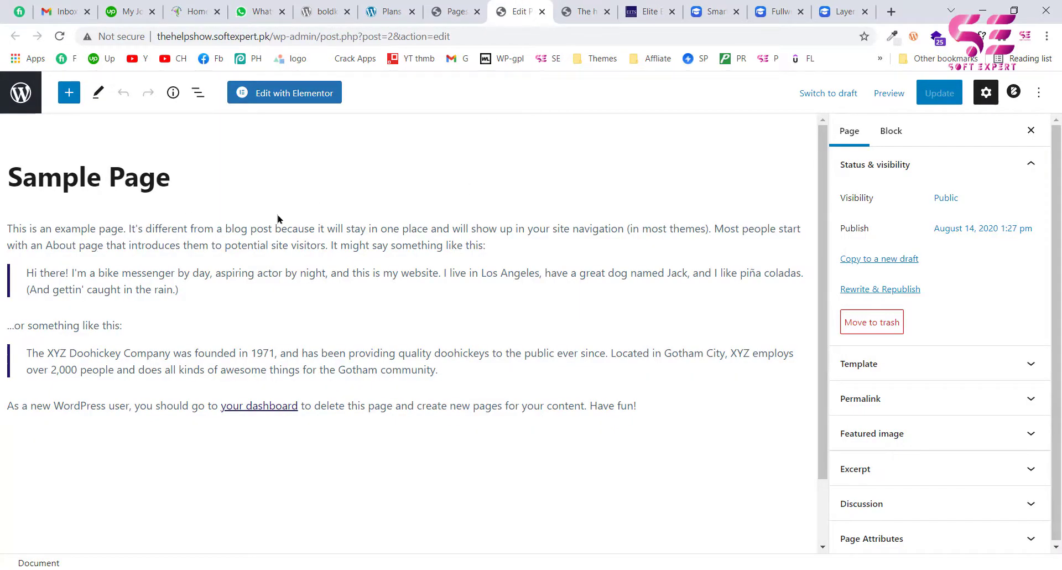
Delete all existing body content from Sample Page, keeping its title
{"action": "left_click", "coordinate": [8, 232]}
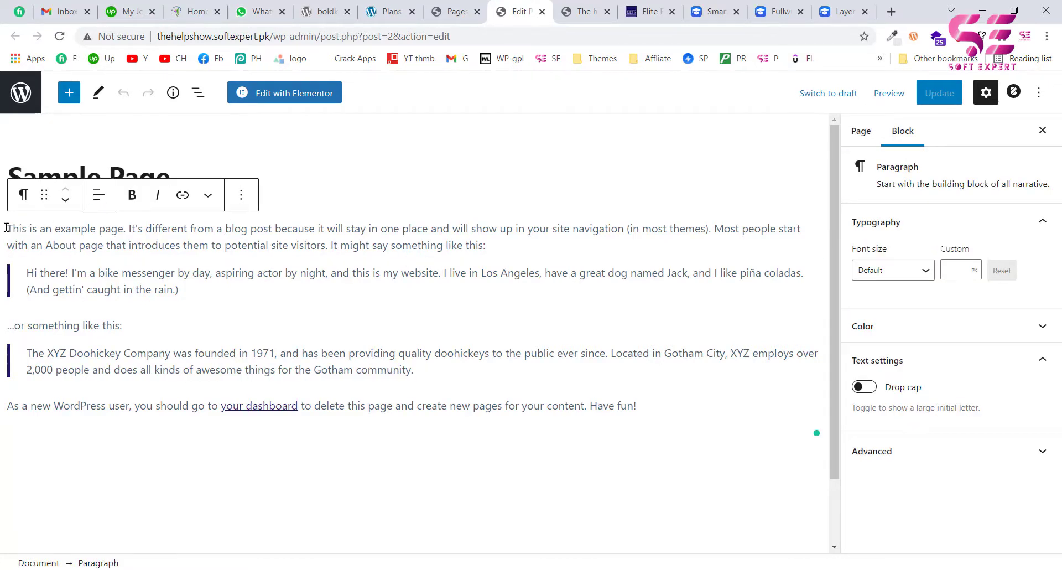
{"action": "left_click_drag", "start_coordinate": [7, 228], "coordinate": [643, 400]}
{"action": "key", "text": "BackSpace"}
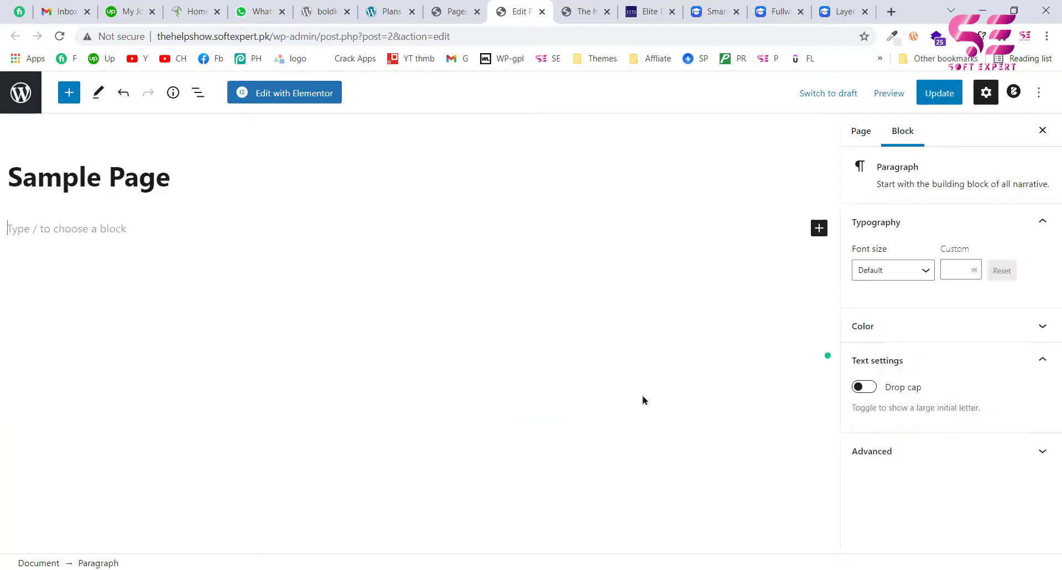
Insert a Shortcode block into Sample Page containing [smartslider3 slider="4"], without a trailing blank line
{"action": "left_click", "coordinate": [816, 227]}
{"action": "type", "text": "sho"}
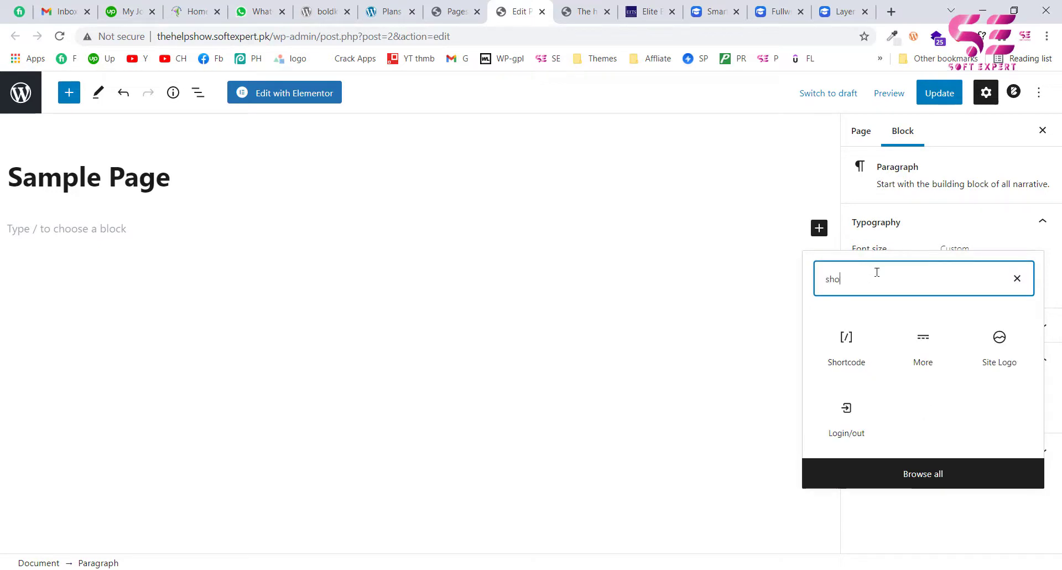
{"action": "left_click", "coordinate": [844, 357]}
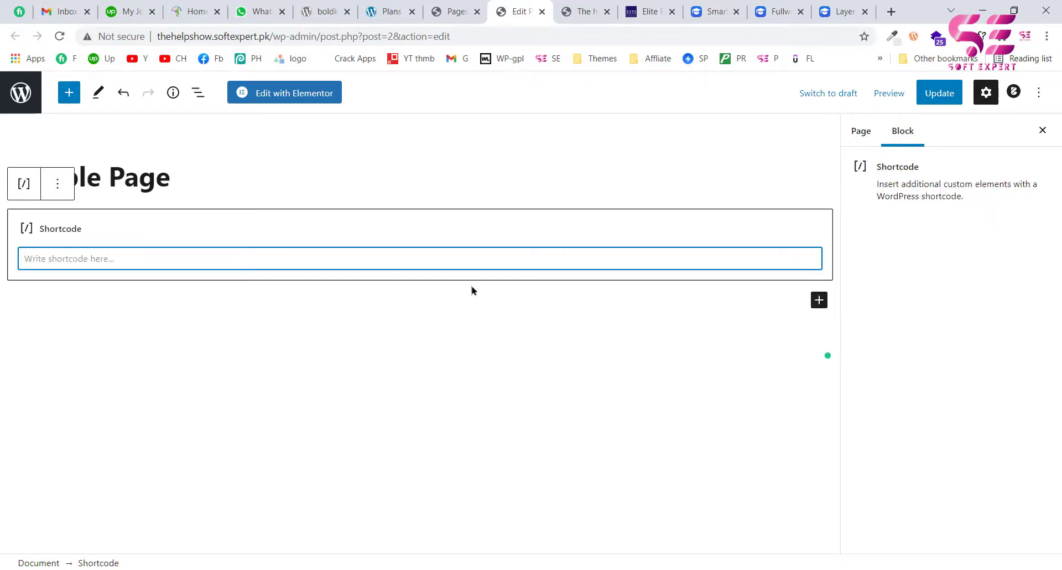
{"action": "key", "text": "ctrl+v"}
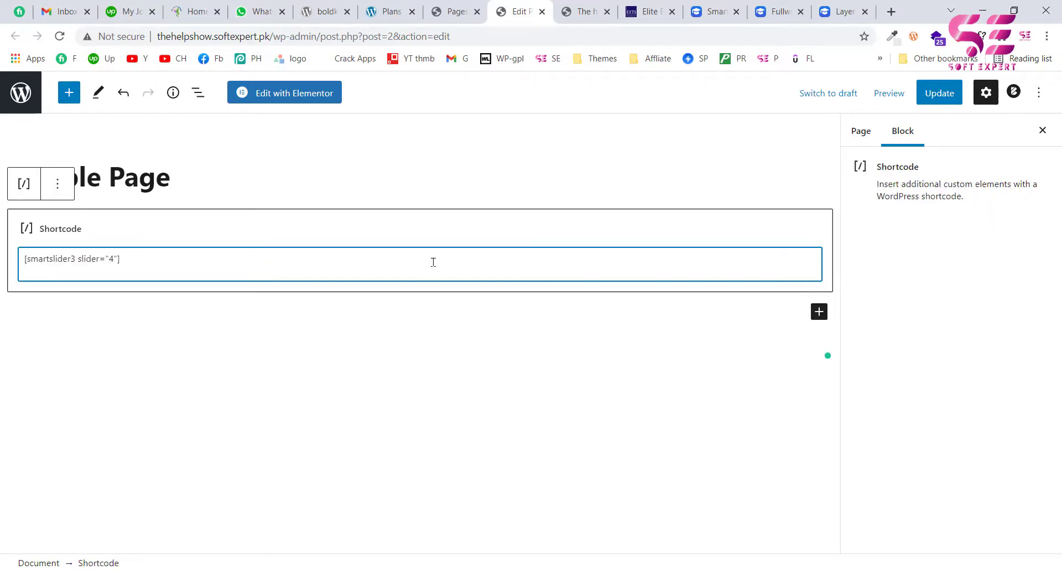
{"action": "key", "text": "BackSpace"}
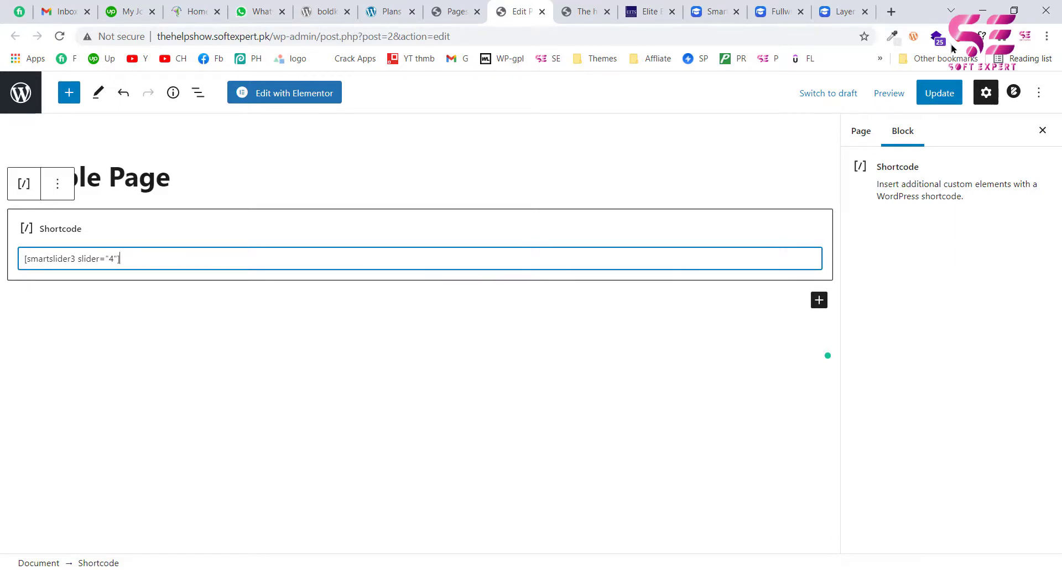
Try to update Sample Page with the shortcode block and read the resulting notice
{"action": "left_click", "coordinate": [947, 93]}
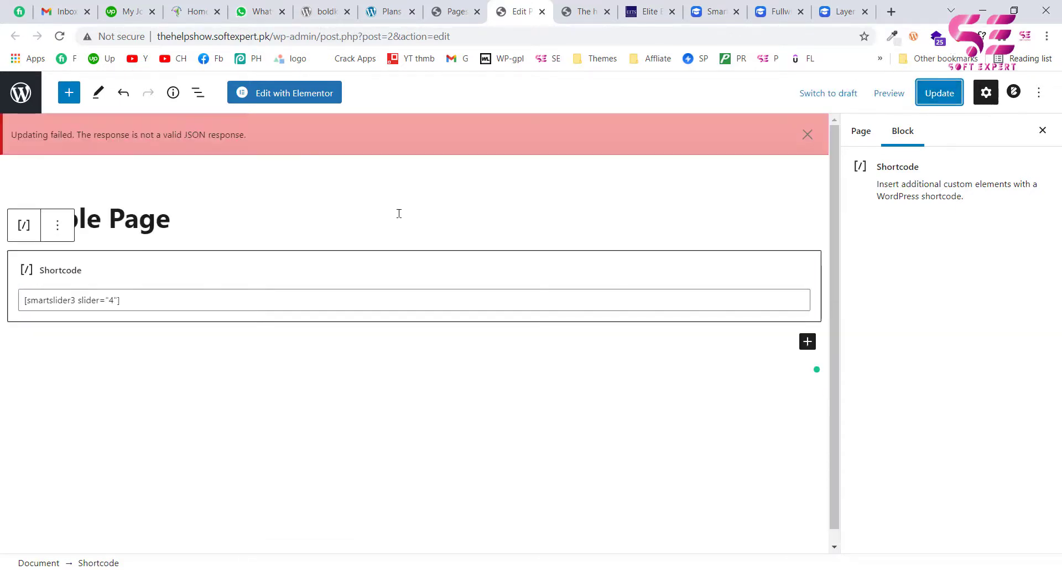
{"action": "left_click_drag", "start_coordinate": [53, 136], "coordinate": [163, 143]}
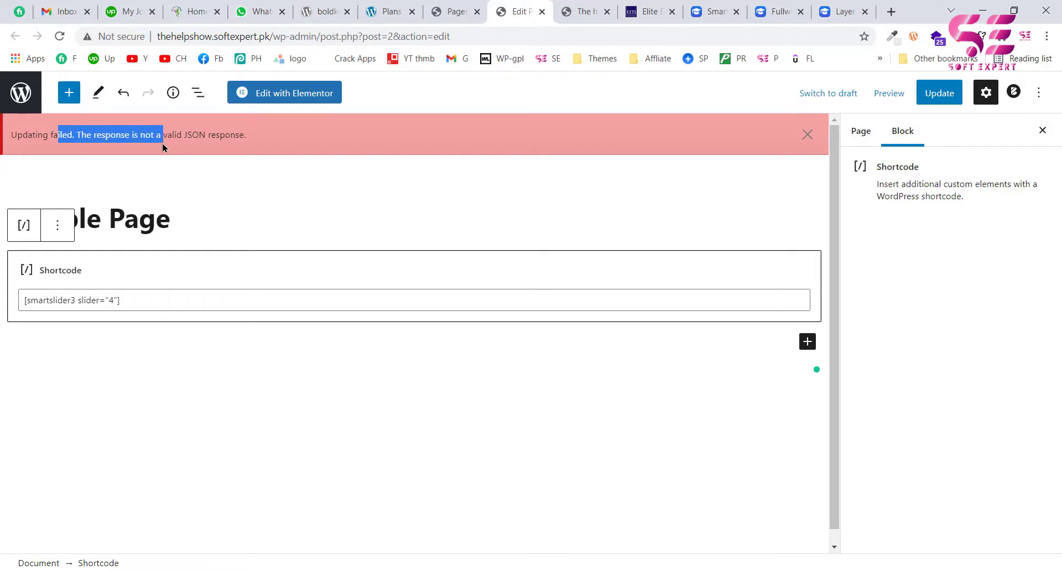
{"action": "left_click", "coordinate": [163, 143]}
Copy the shortcode text, remove the Shortcode block from Sample Page, and submit the page update
{"action": "left_click_drag", "start_coordinate": [126, 300], "coordinate": [19, 303]}
{"action": "key", "text": "ctrl+c"}
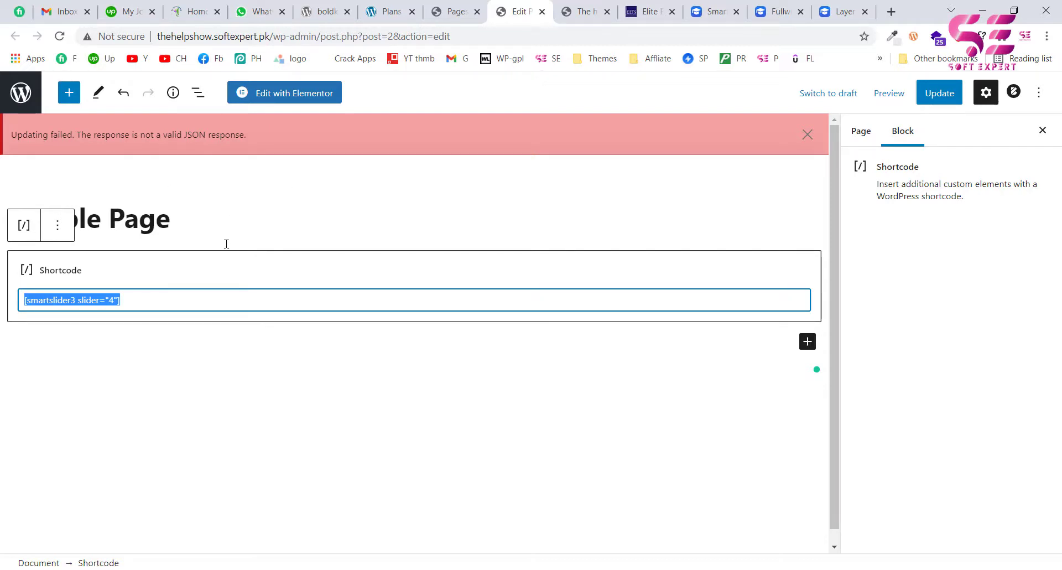
{"action": "left_click", "coordinate": [60, 232]}
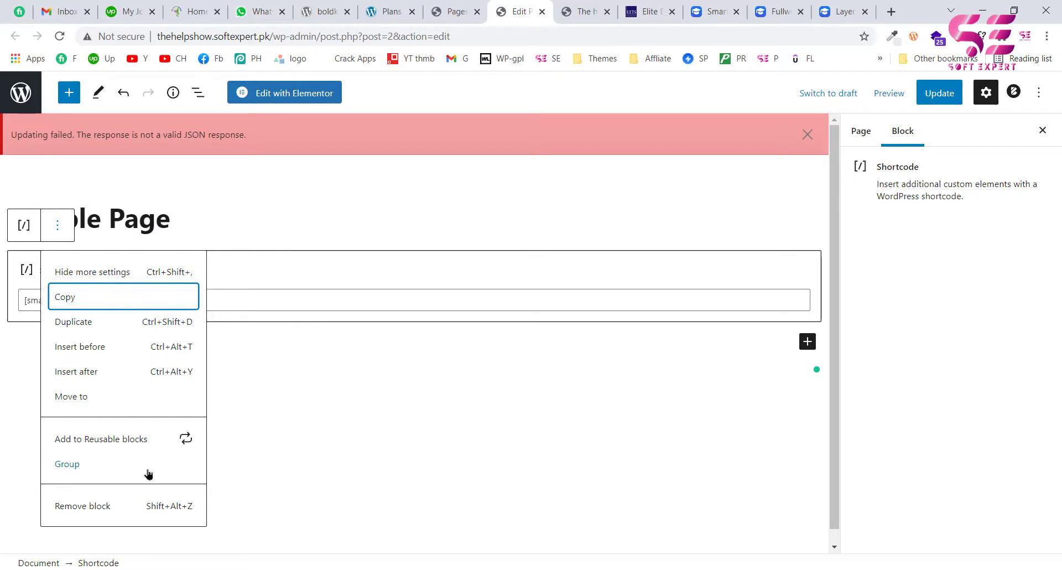
{"action": "left_click", "coordinate": [128, 501]}
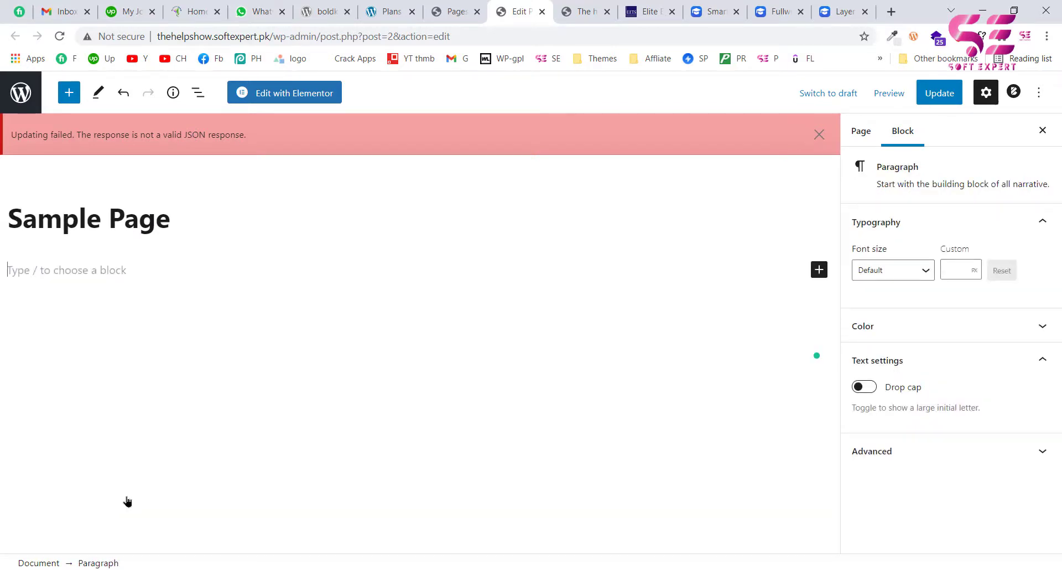
{"action": "left_click", "coordinate": [946, 95]}
Open Sample Page in Elementor, add a Shortcode widget containing [smartslider3 slider="4"], and update the page
{"action": "left_click", "coordinate": [313, 98]}
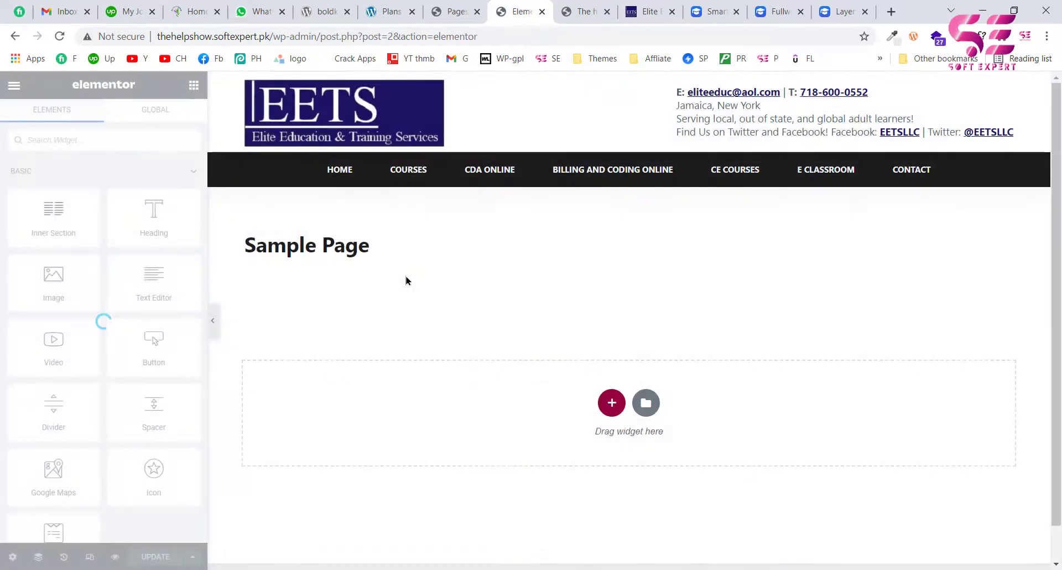
{"action": "left_click", "coordinate": [89, 140]}
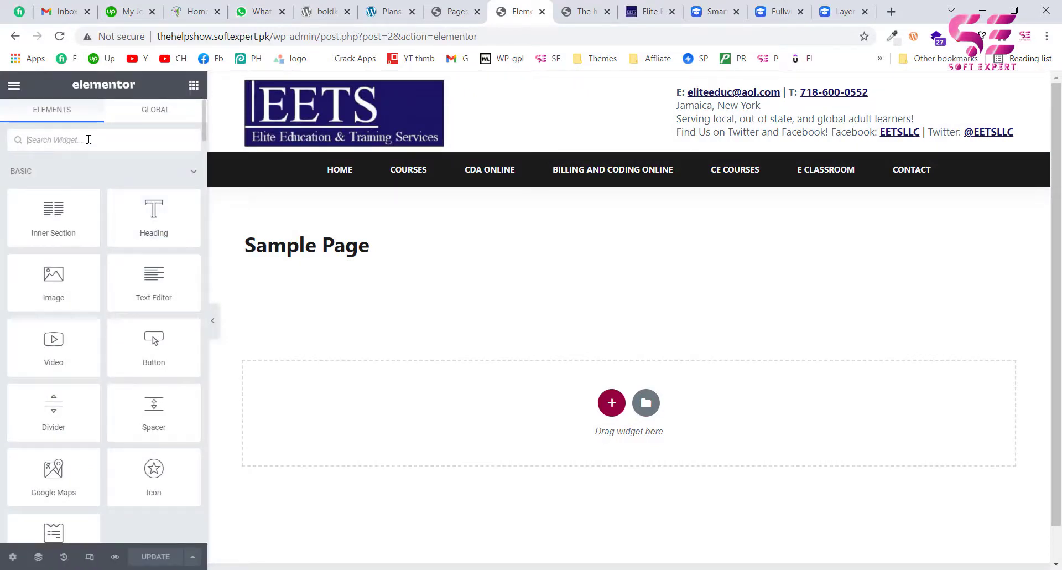
{"action": "type", "text": "sho"}
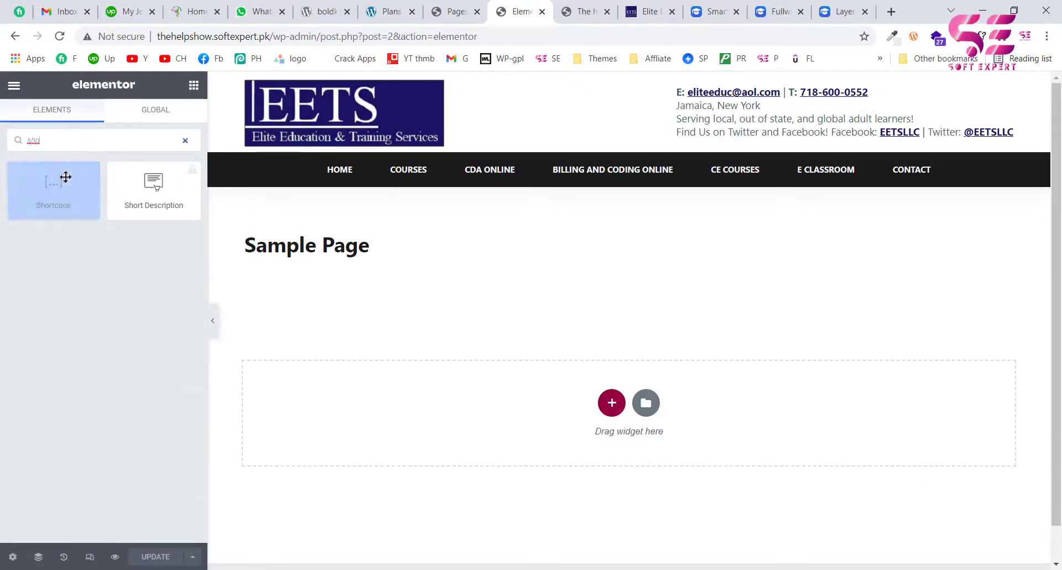
{"action": "left_click_drag", "start_coordinate": [50, 186], "coordinate": [367, 418]}
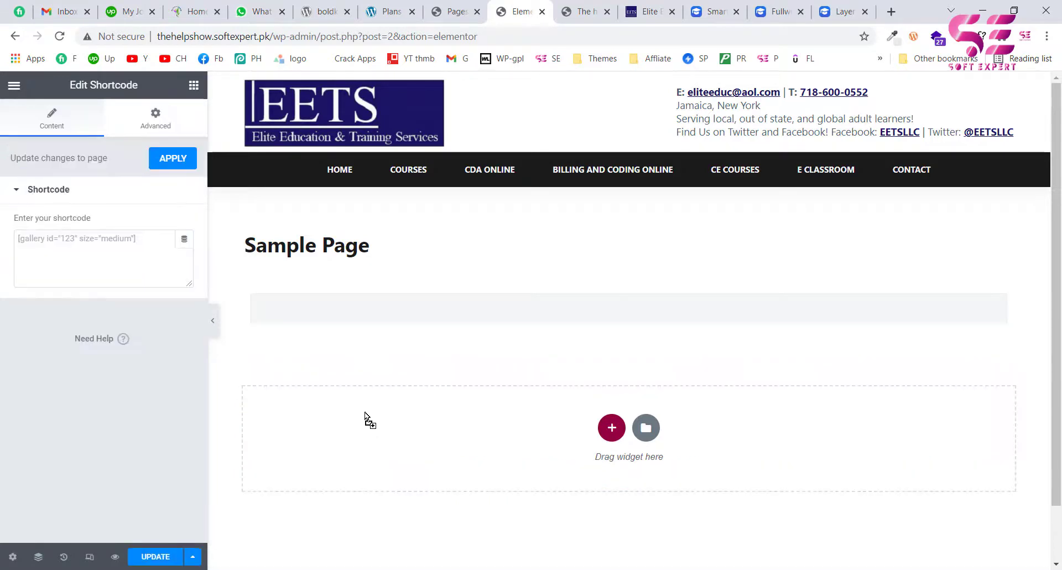
{"action": "left_click", "coordinate": [103, 269]}
{"action": "key", "text": "ctrl+v"}
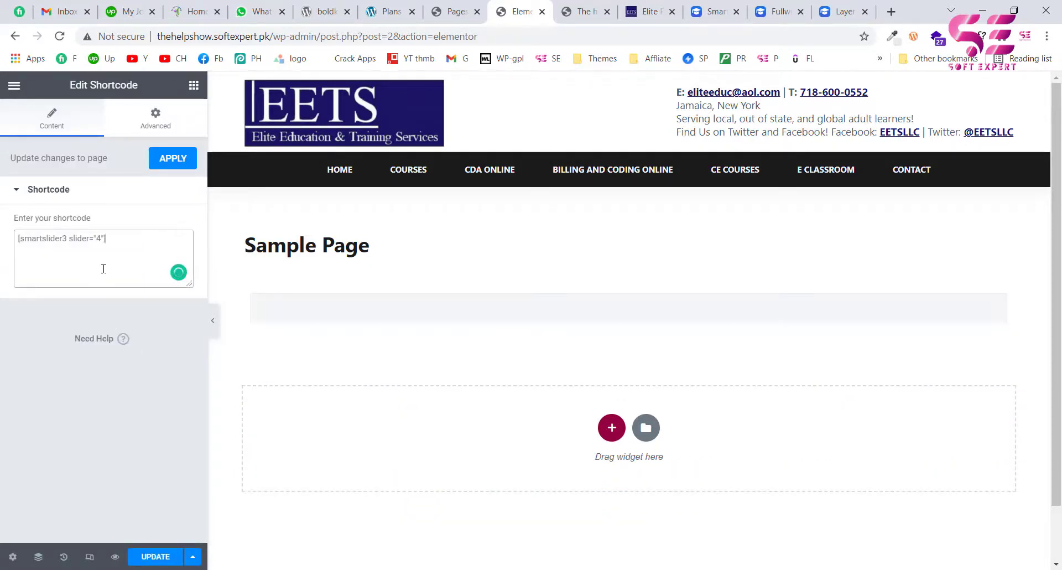
{"action": "left_click", "coordinate": [156, 557]}
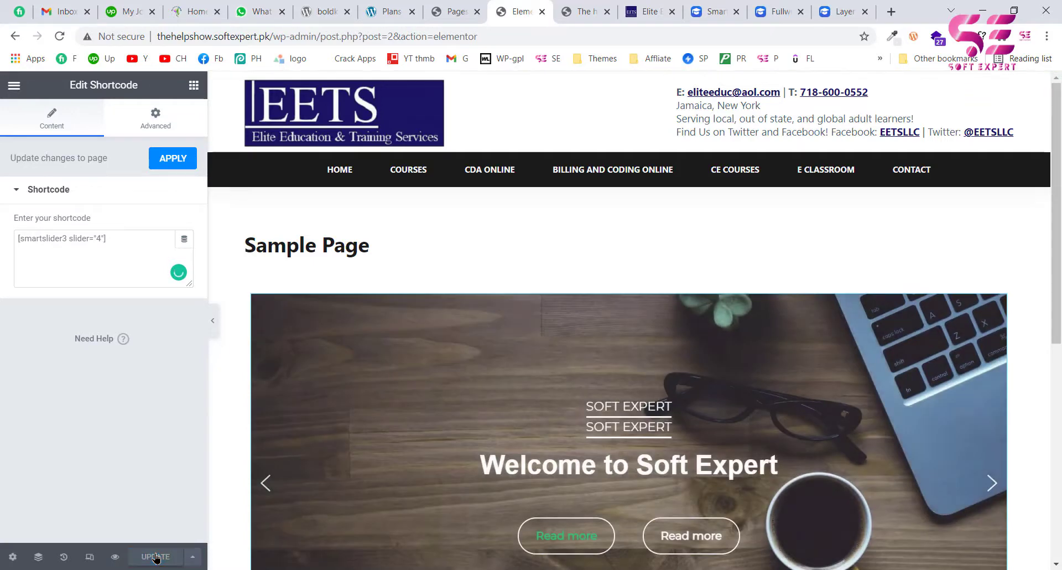
Preview Sample Page and examine how the embedded slider displays and advances through its slides
{"action": "left_click", "coordinate": [115, 557]}
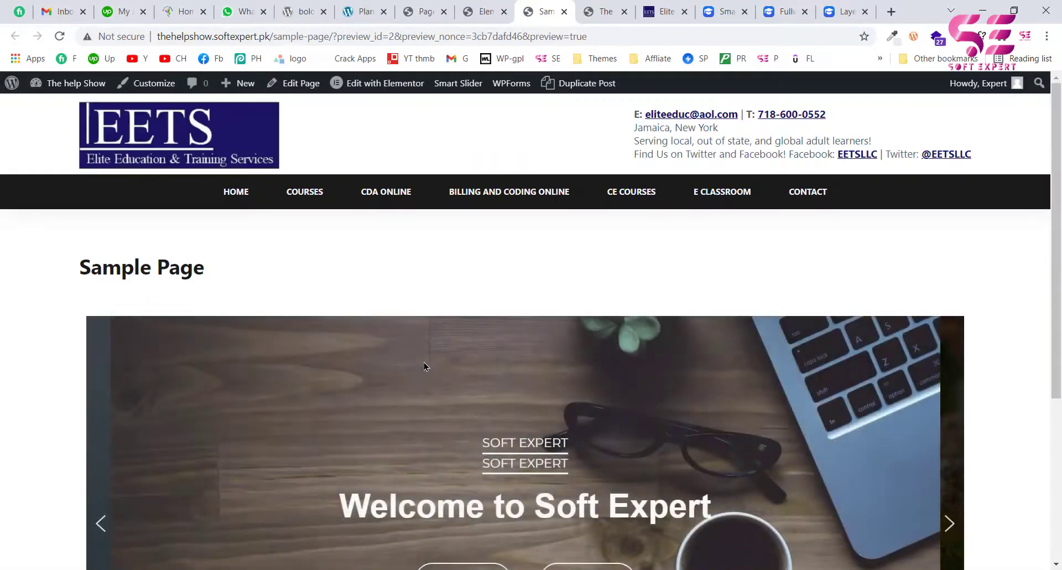
{"action": "scroll", "coordinate": [424, 366], "scroll_direction": "down", "scroll_amount": 3}
{"action": "scroll", "coordinate": [544, 323], "scroll_direction": "up", "scroll_amount": 1}
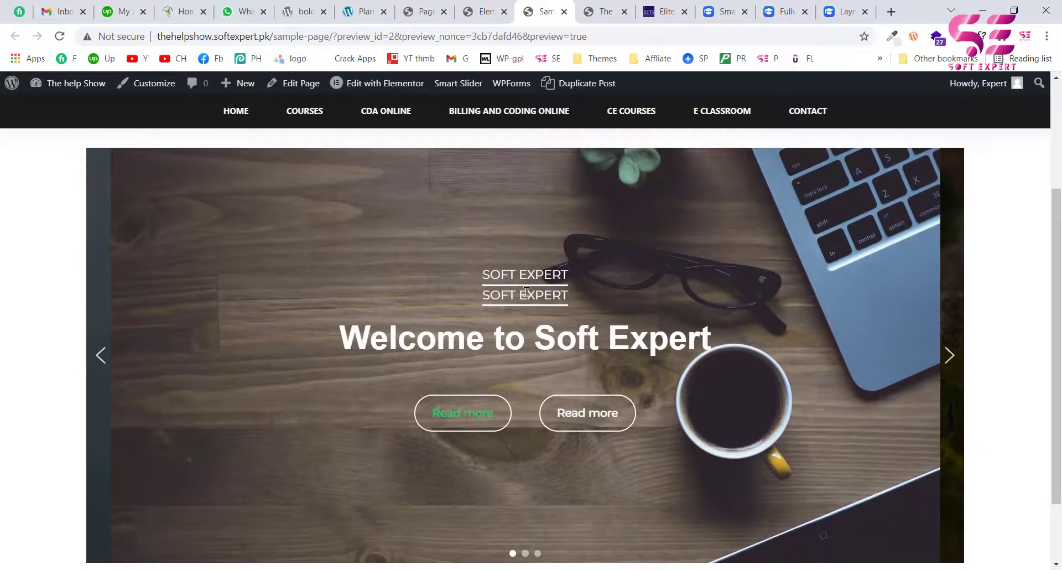
{"action": "left_click", "coordinate": [951, 356]}
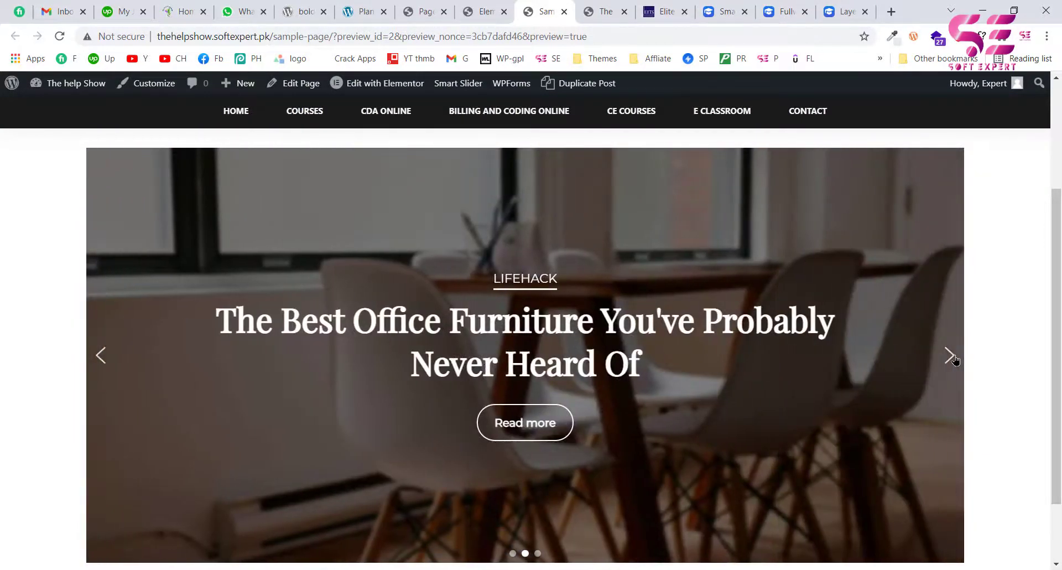
{"action": "left_click", "coordinate": [951, 356]}
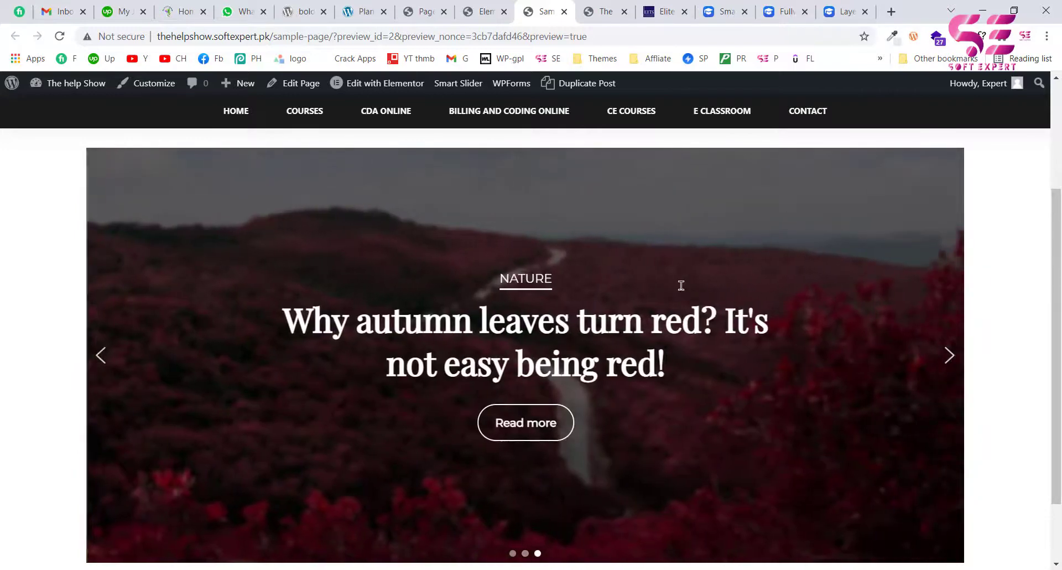
{"action": "scroll", "coordinate": [398, 272], "scroll_direction": "up", "scroll_amount": 2}
{"action": "scroll", "coordinate": [240, 294], "scroll_direction": "up", "scroll_amount": 1}
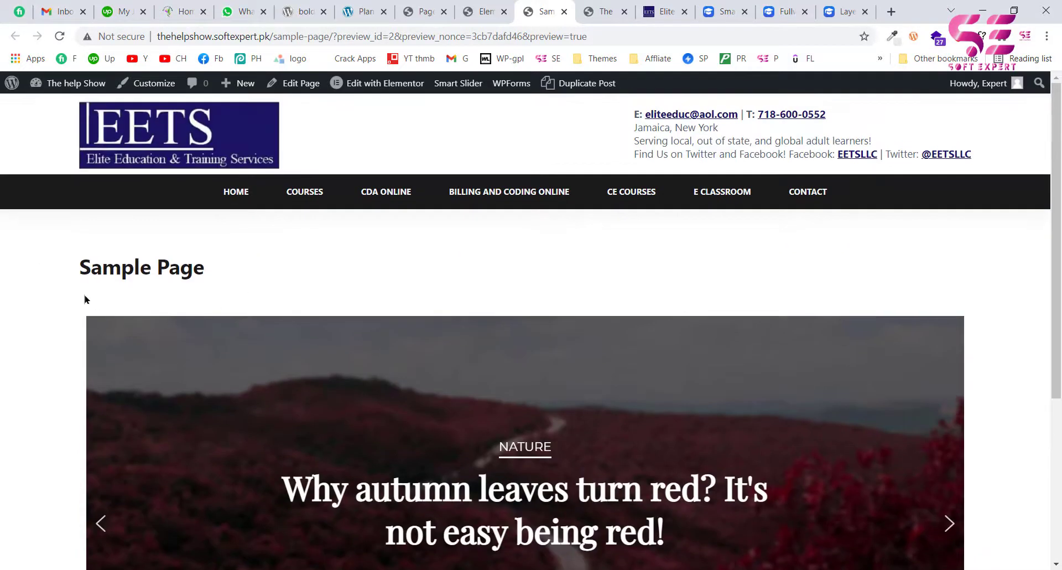
{"action": "scroll", "coordinate": [672, 252], "scroll_direction": "down", "scroll_amount": 3}
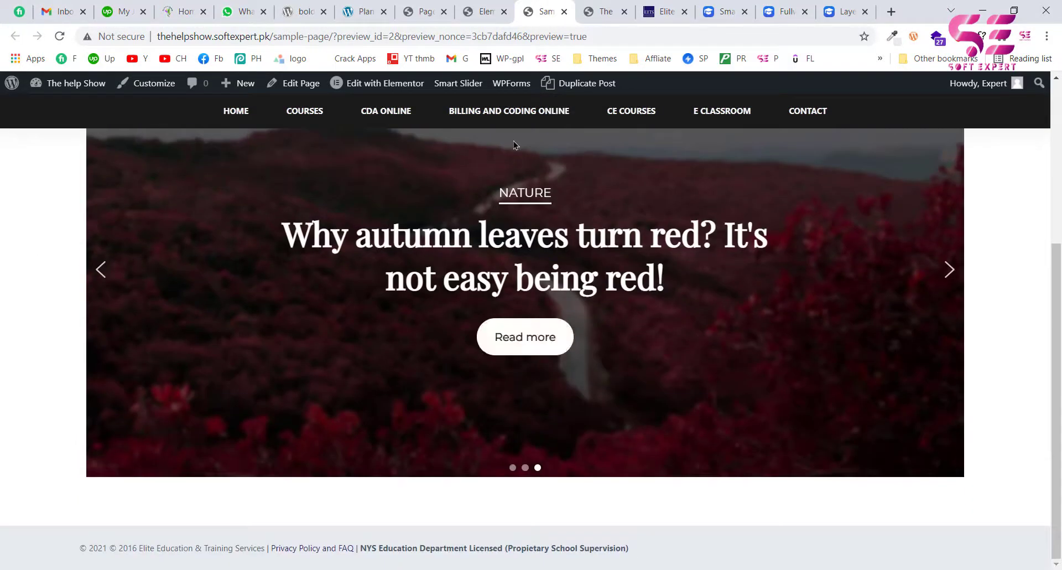
In Elementor's page settings, hide the title, set the page layout to Elementor Full Width, and update the page
{"action": "left_click", "coordinate": [490, 12]}
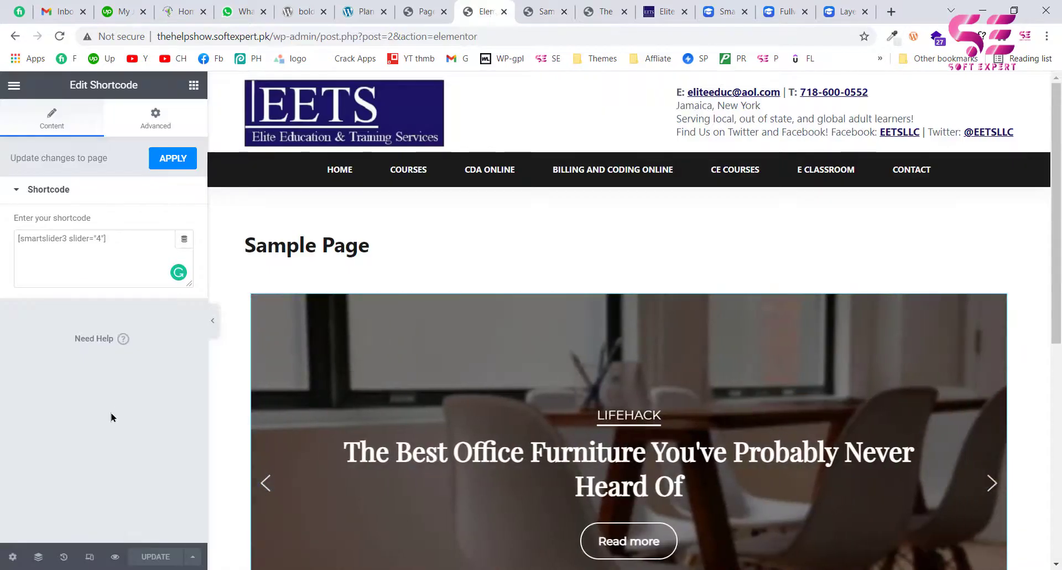
{"action": "left_click", "coordinate": [12, 556]}
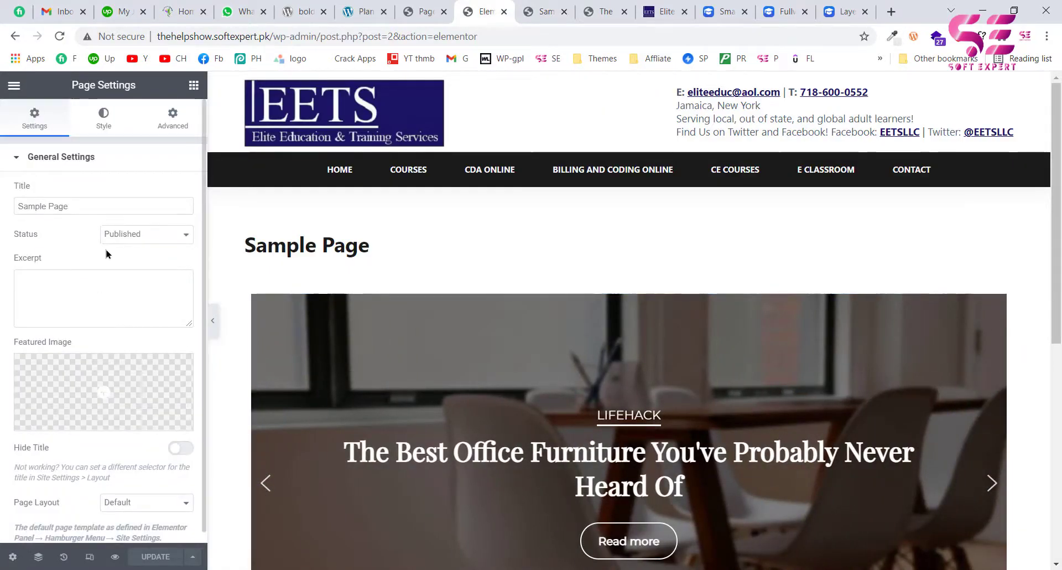
{"action": "left_click", "coordinate": [180, 436]}
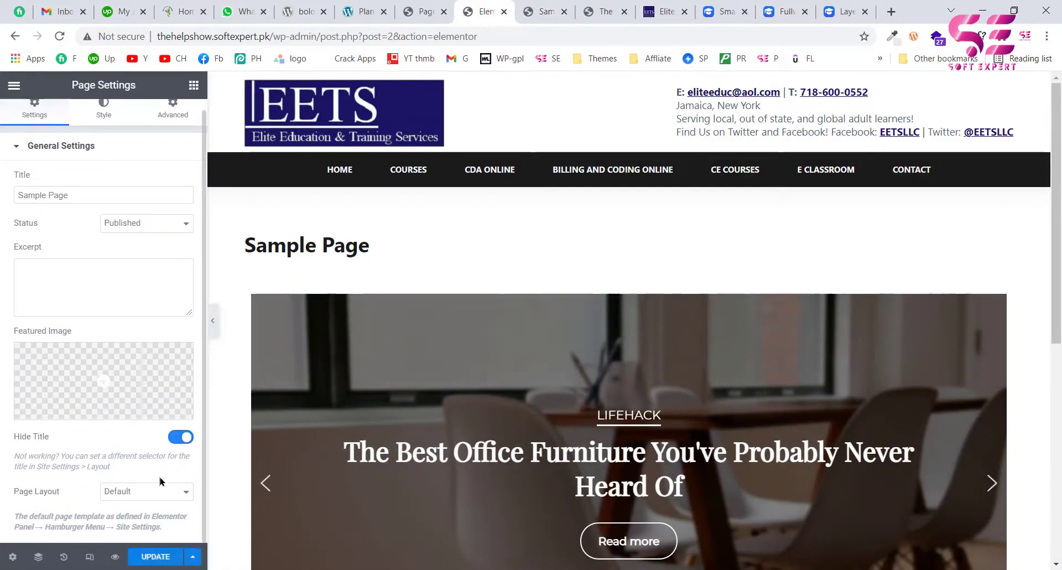
{"action": "left_click", "coordinate": [155, 496]}
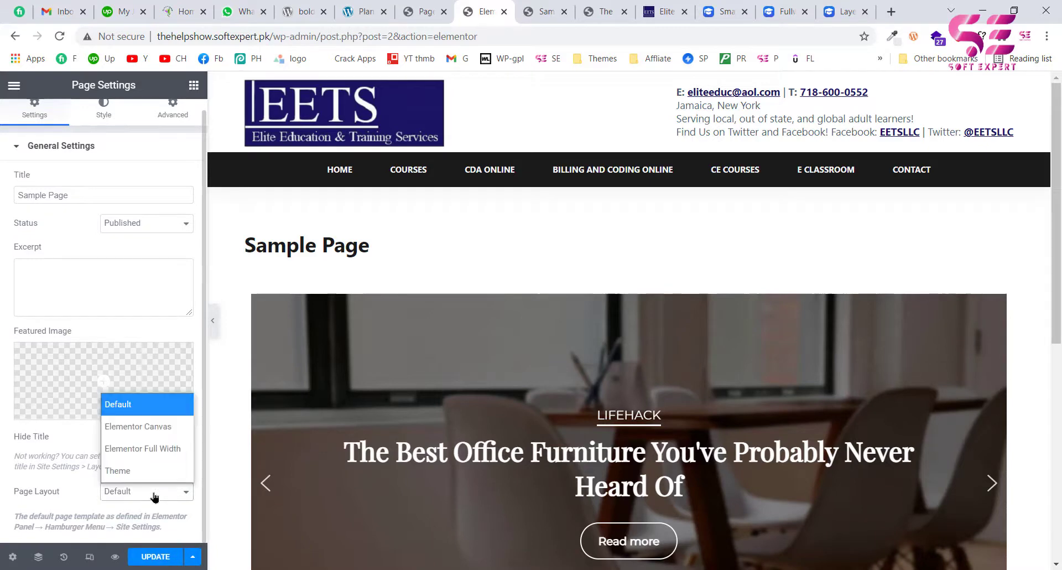
{"action": "left_click", "coordinate": [132, 450]}
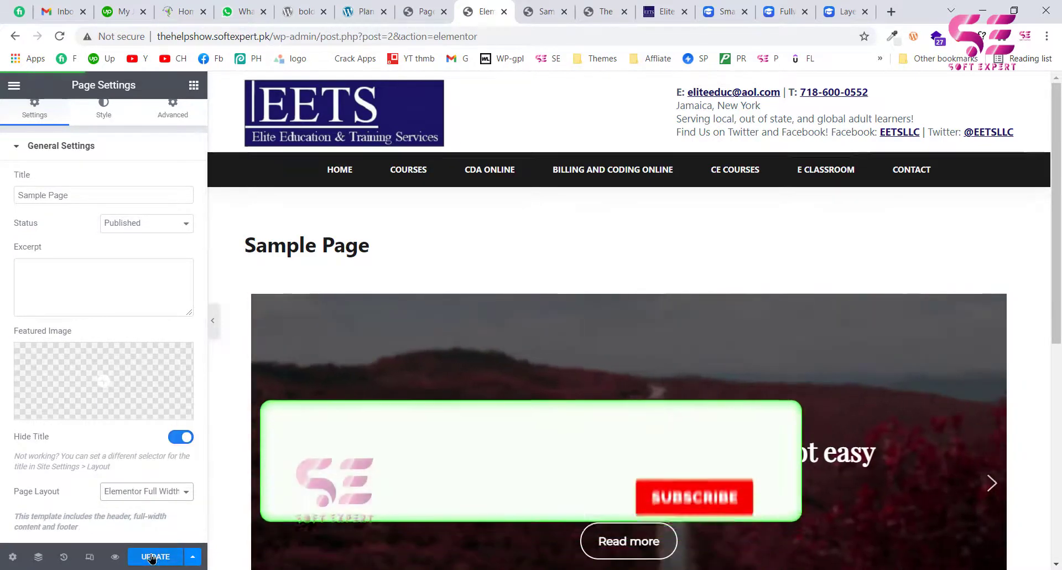
{"action": "left_click", "coordinate": [155, 556]}
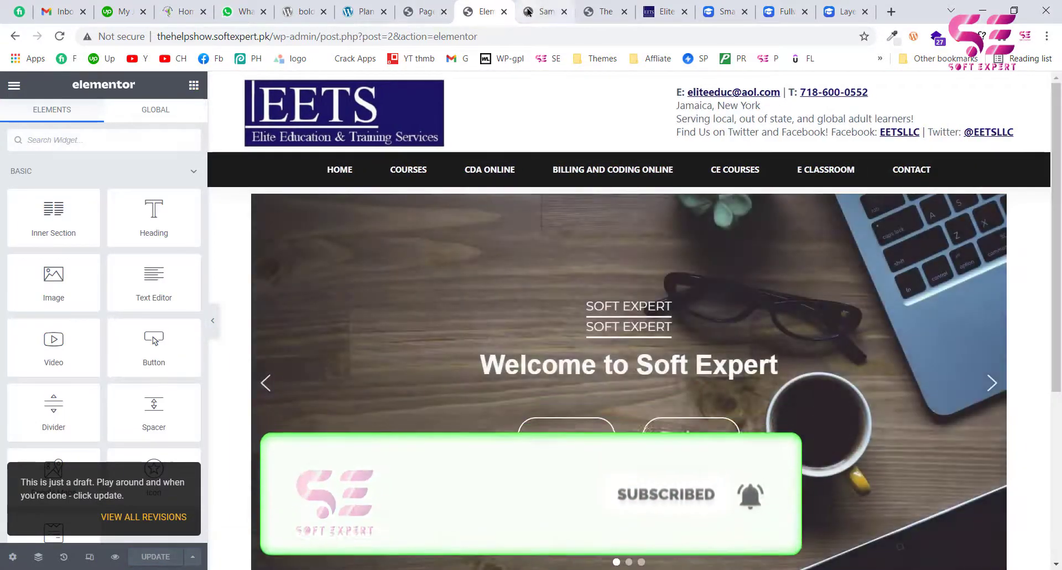
Preview the updated Sample Page and check the title area and the slider's width
{"action": "left_click", "coordinate": [528, 11]}
{"action": "left_click", "coordinate": [479, 11]}
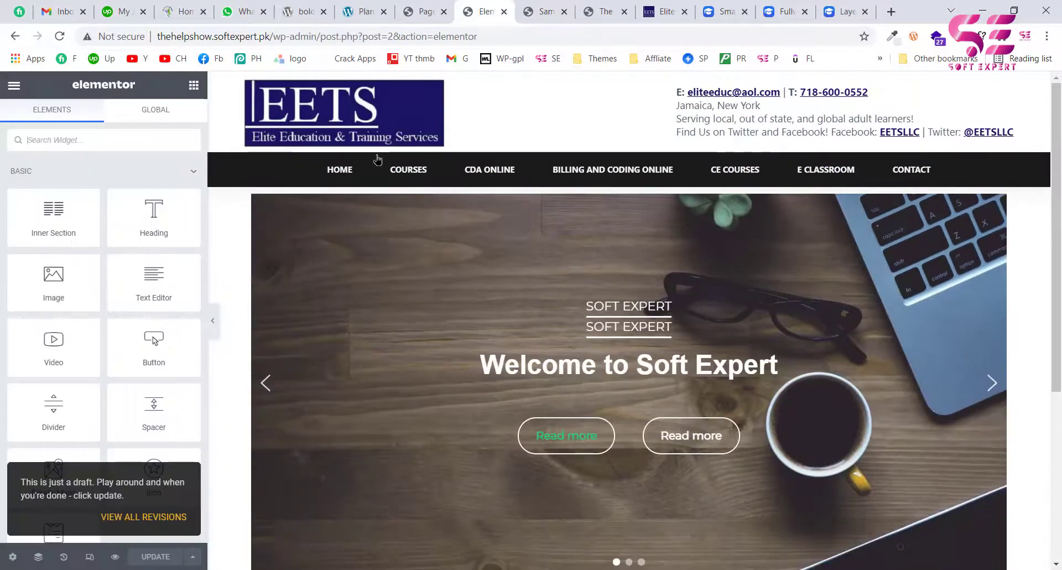
{"action": "left_click", "coordinate": [115, 556]}
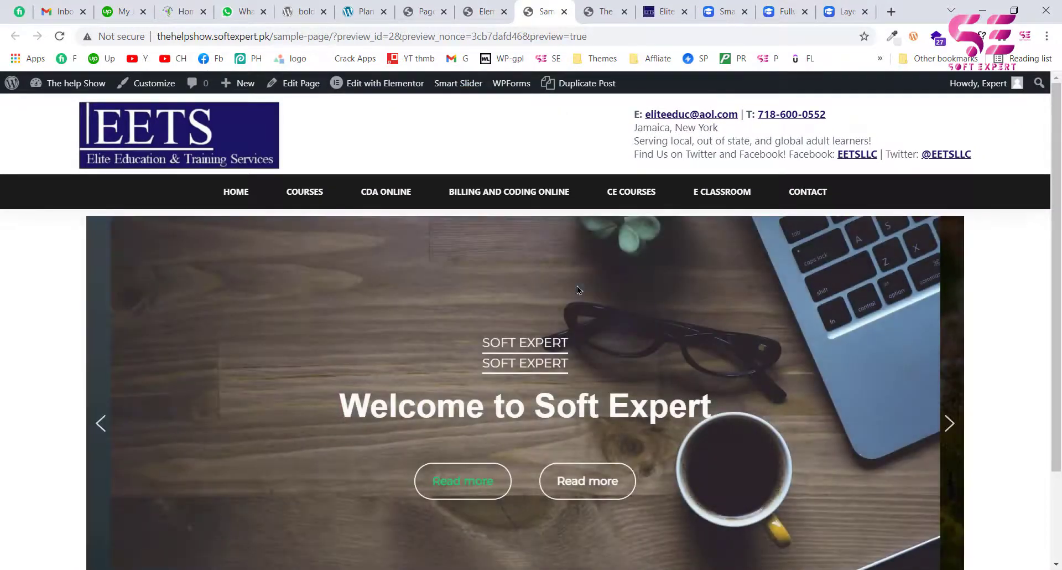
{"action": "scroll", "coordinate": [577, 289], "scroll_direction": "down", "scroll_amount": 2}
{"action": "scroll", "coordinate": [577, 289], "scroll_direction": "up", "scroll_amount": 2}
Enable Full Width Section for the slider's section in Elementor, set its content width to Full Width, and update the page
{"action": "left_click", "coordinate": [467, 12]}
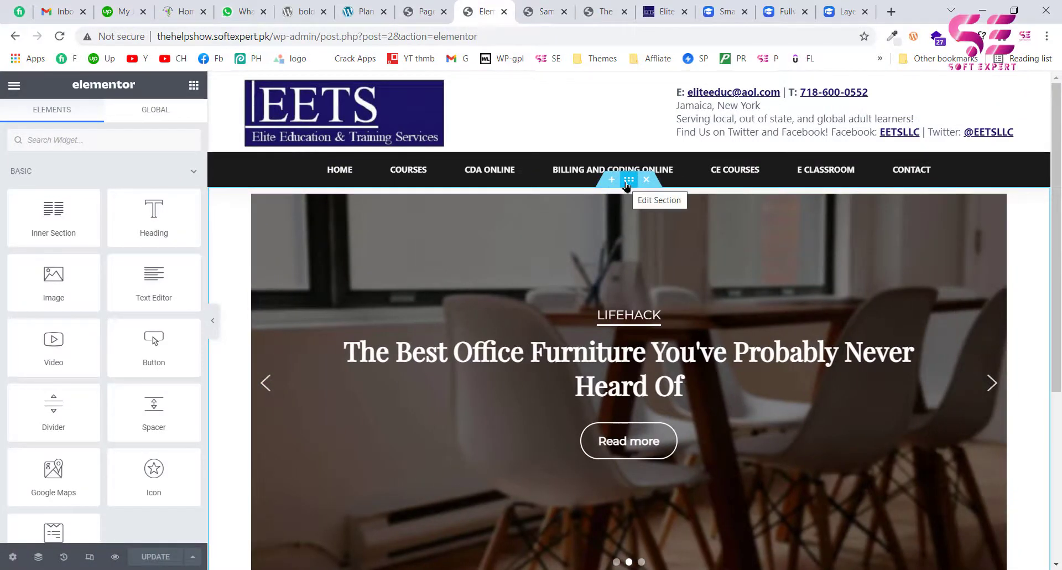
{"action": "left_click", "coordinate": [626, 186]}
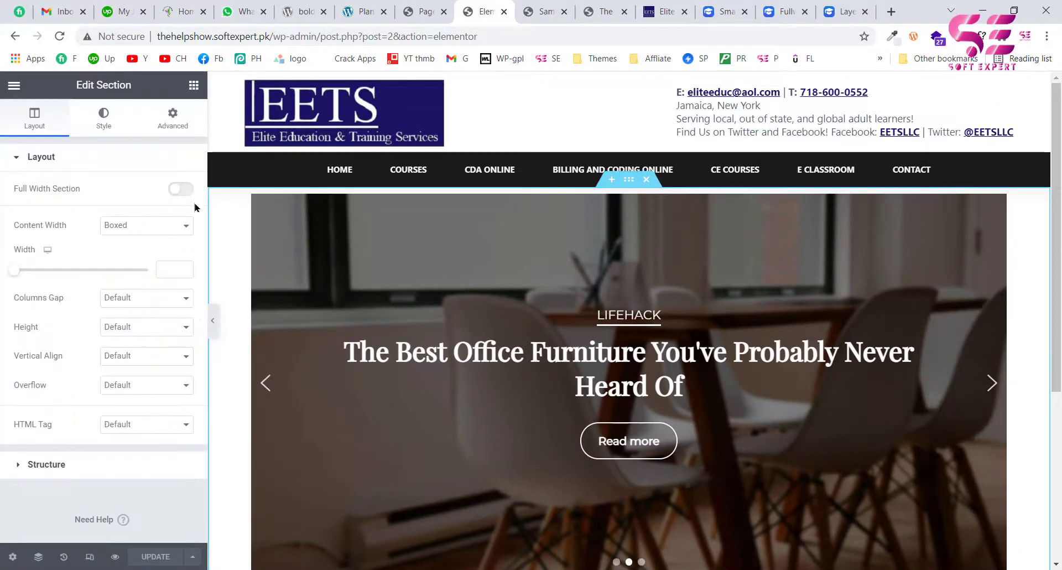
{"action": "left_click", "coordinate": [177, 191]}
{"action": "left_click", "coordinate": [142, 225]}
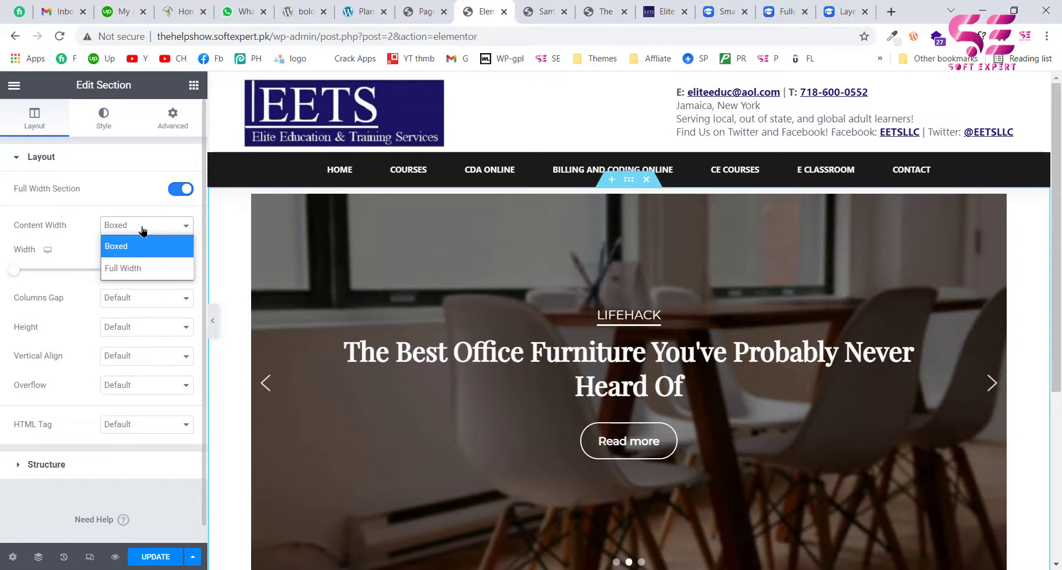
{"action": "left_click", "coordinate": [139, 268]}
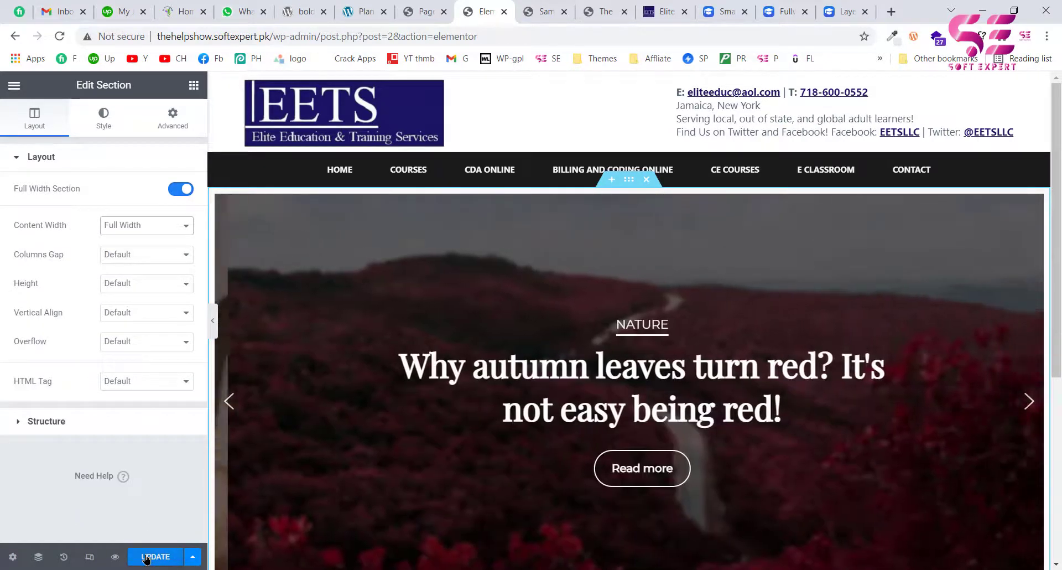
{"action": "left_click", "coordinate": [147, 558]}
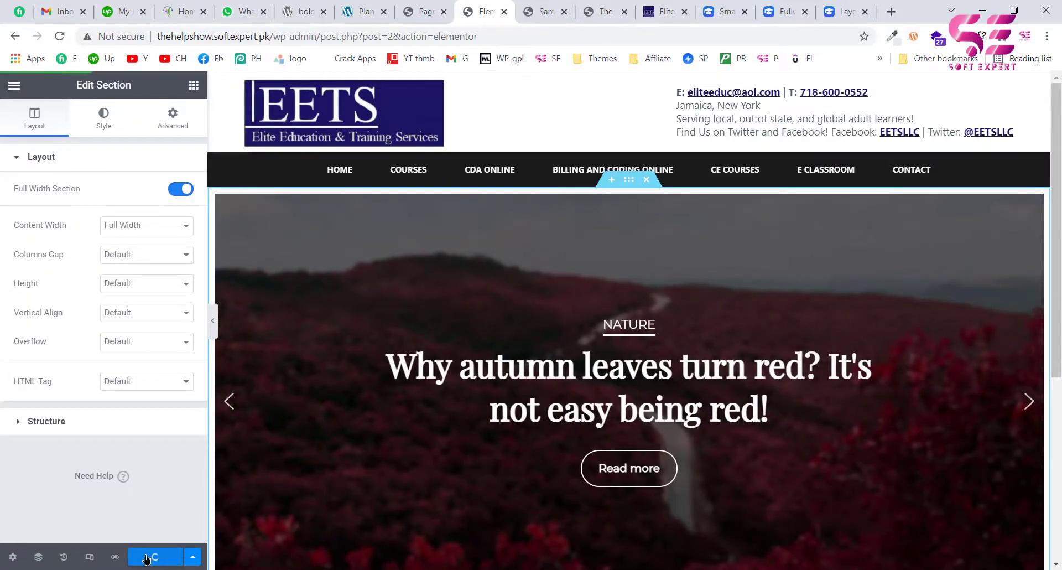
Review the full-width slider on the Sample Page preview and advance through its slides
{"action": "left_click", "coordinate": [526, 10]}
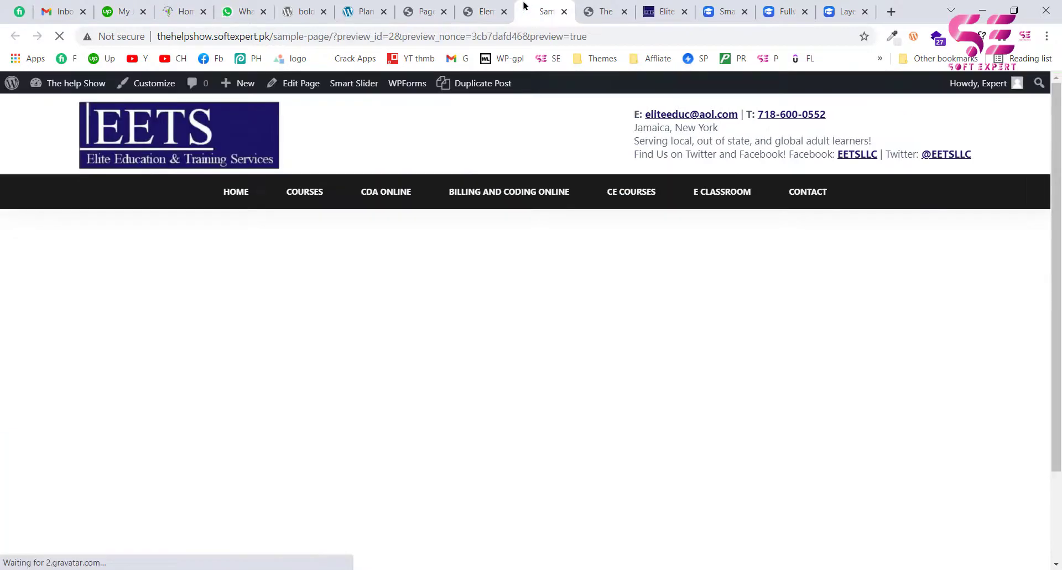
{"action": "scroll", "coordinate": [420, 321], "scroll_direction": "down", "scroll_amount": 2}
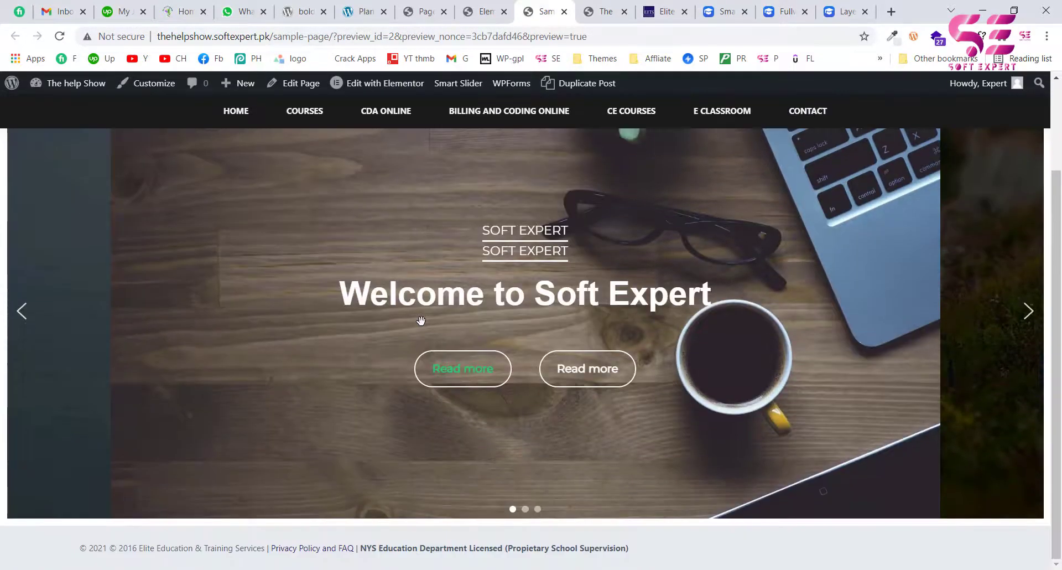
{"action": "scroll", "coordinate": [421, 321], "scroll_direction": "up", "scroll_amount": 1}
{"action": "scroll", "coordinate": [421, 321], "scroll_direction": "down", "scroll_amount": 1}
{"action": "left_click", "coordinate": [1026, 346]}
{"action": "left_click", "coordinate": [1028, 347]}
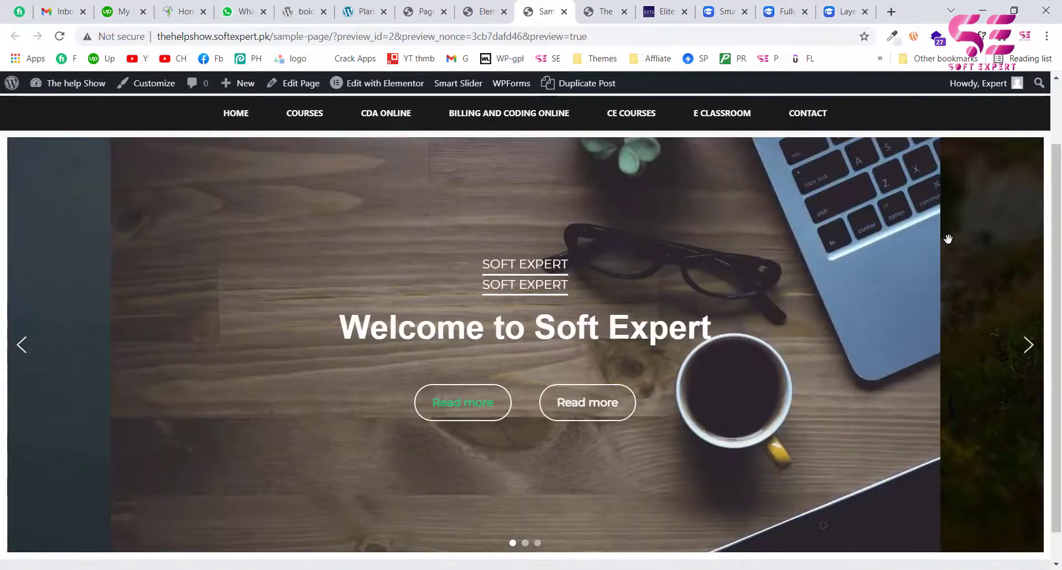
Return to the WordPress dashboard's browser tab and open the list of installed plugins
{"action": "left_click", "coordinate": [486, 11]}
{"action": "left_click", "coordinate": [437, 7]}
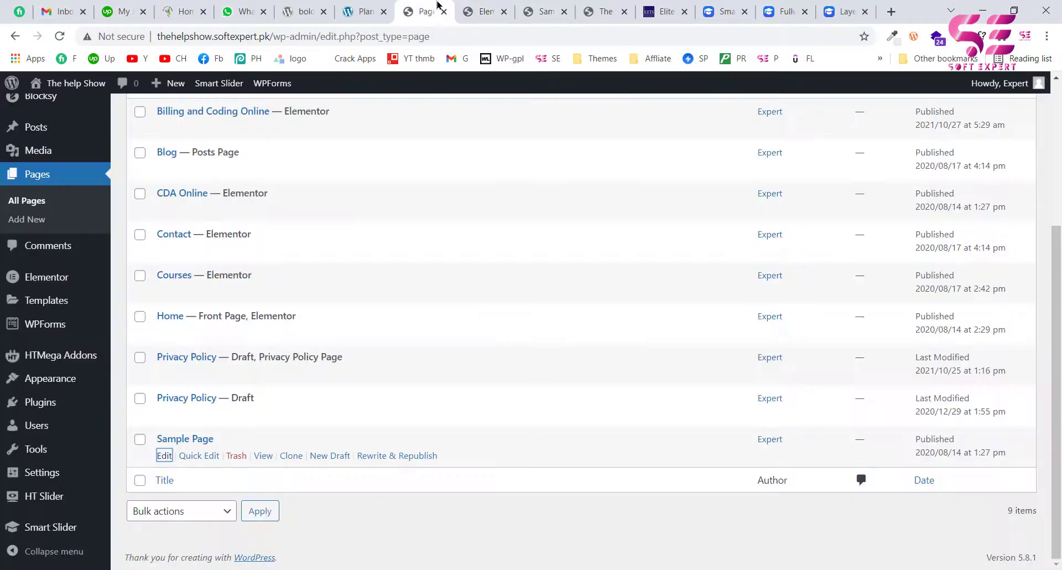
{"action": "scroll", "coordinate": [171, 375], "scroll_direction": "up", "scroll_amount": 5}
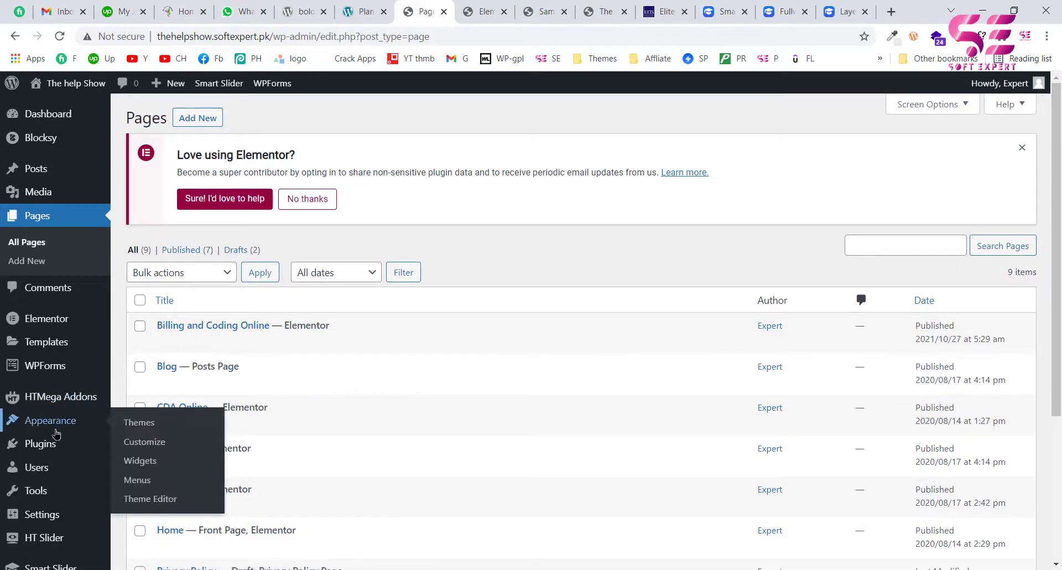
{"action": "mouse_move", "coordinate": [53, 446]}
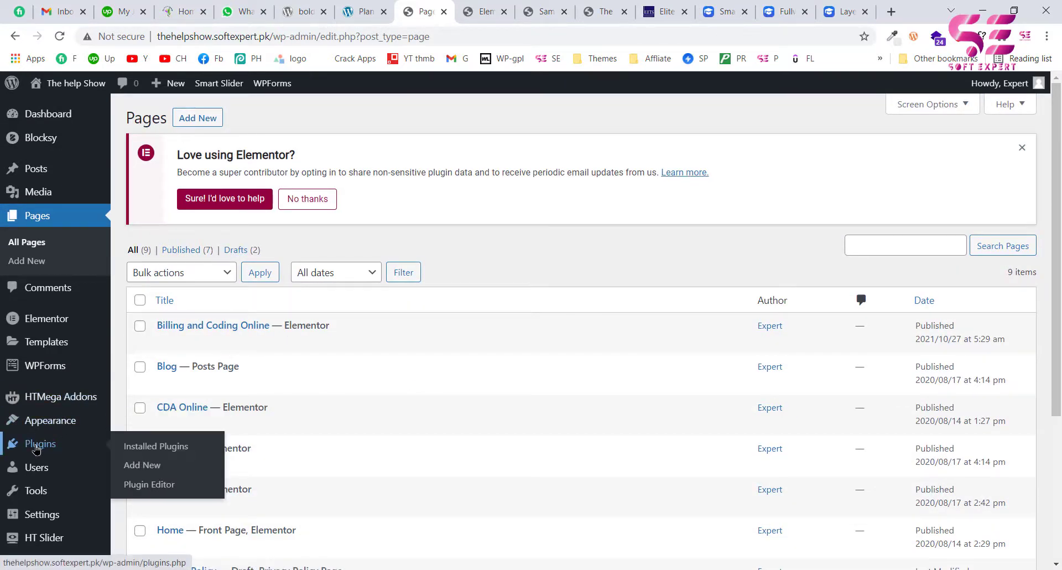
{"action": "left_click", "coordinate": [36, 449]}
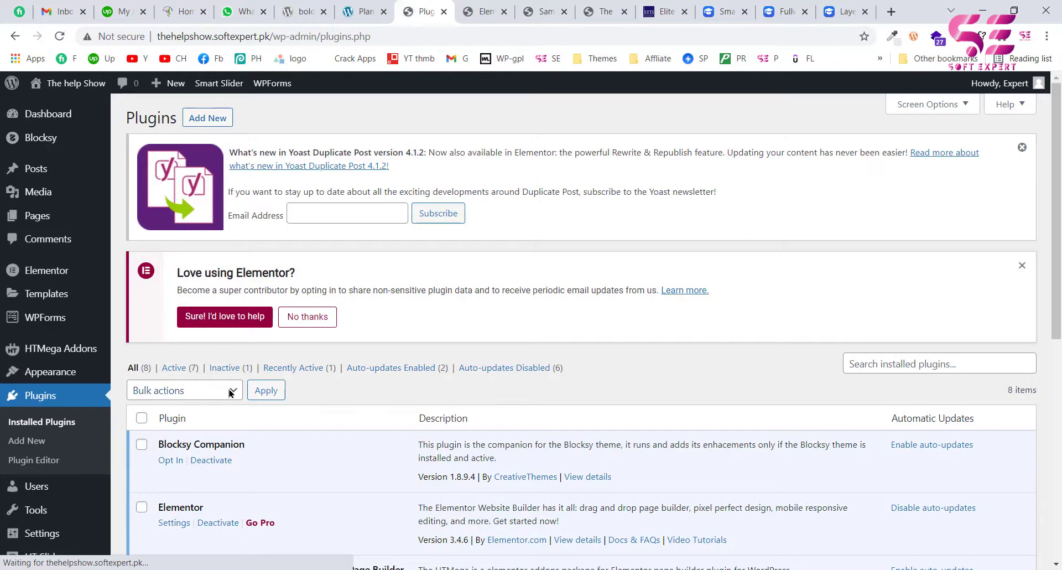
Add the Classic Editor plugin from the featured plugins, installing and activating it
{"action": "left_click", "coordinate": [207, 127]}
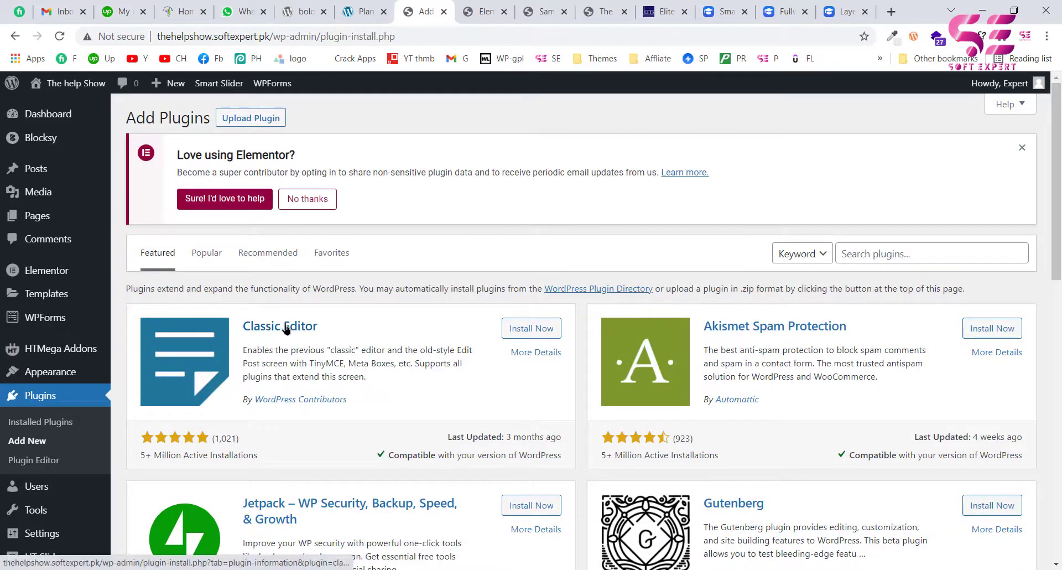
{"action": "left_click", "coordinate": [523, 331]}
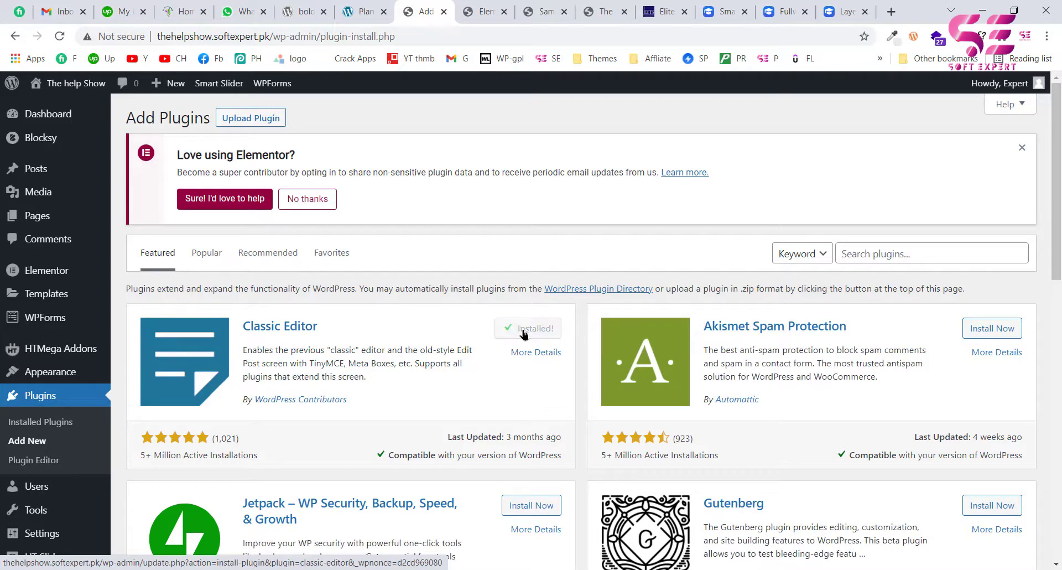
{"action": "left_click", "coordinate": [524, 332]}
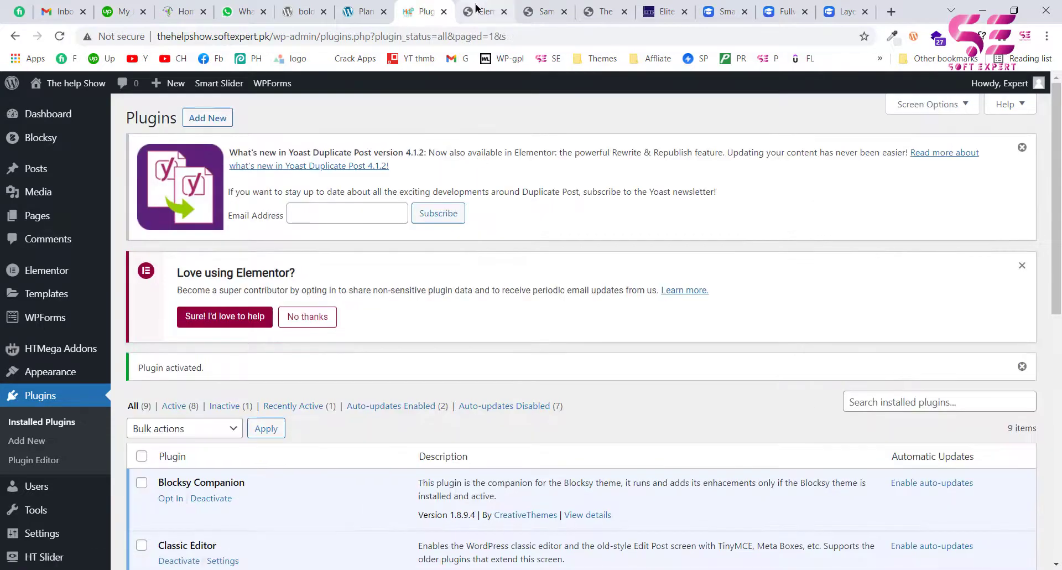
Open Sample Page for editing and switch it from Elementor back to the WordPress editor, accepting the layout warning
{"action": "left_click", "coordinate": [52, 217]}
{"action": "scroll", "coordinate": [202, 343], "scroll_direction": "down", "scroll_amount": 4}
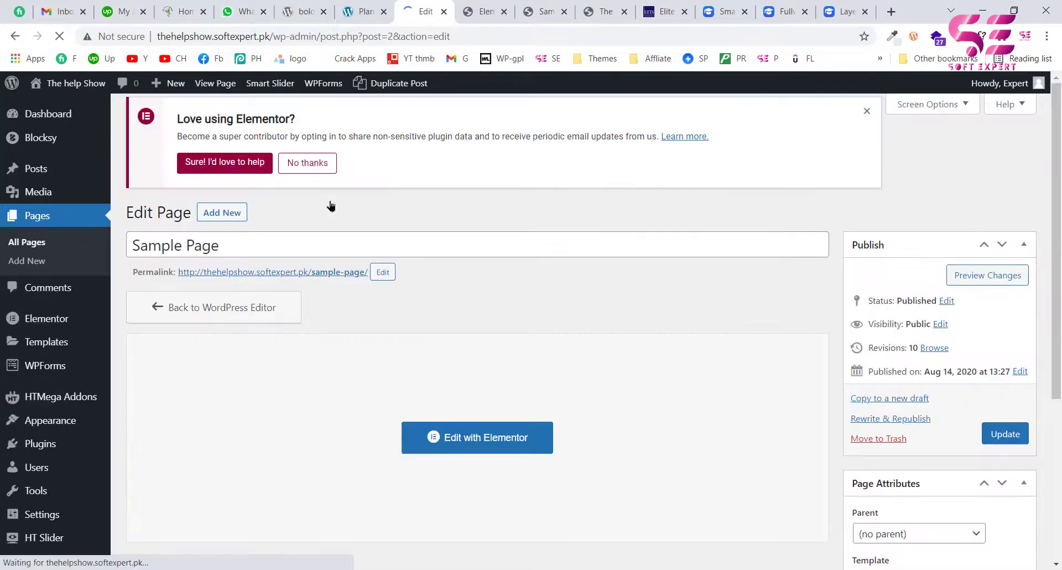
{"action": "scroll", "coordinate": [297, 370], "scroll_direction": "down", "scroll_amount": 1}
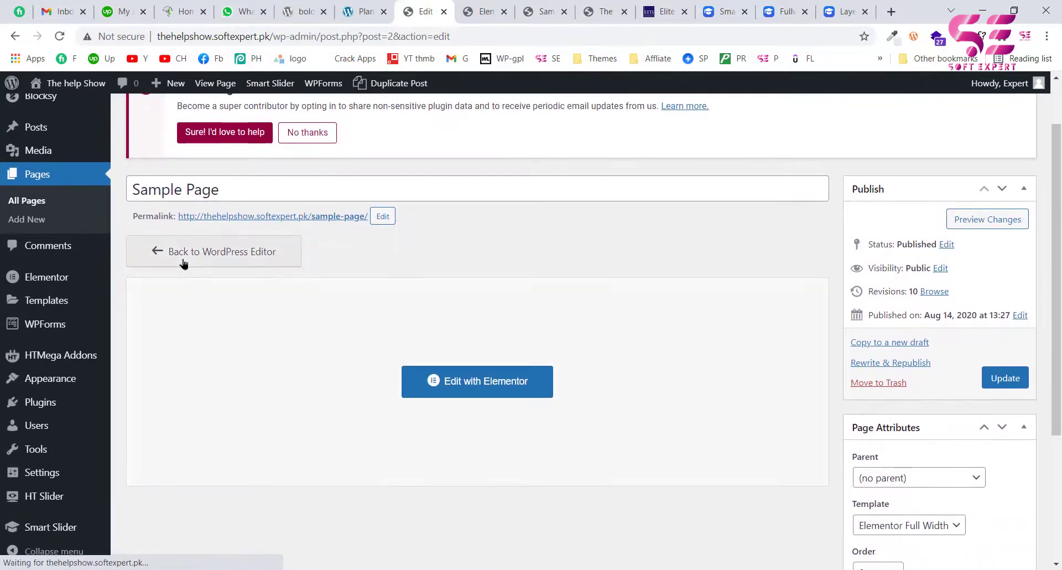
{"action": "left_click", "coordinate": [261, 253]}
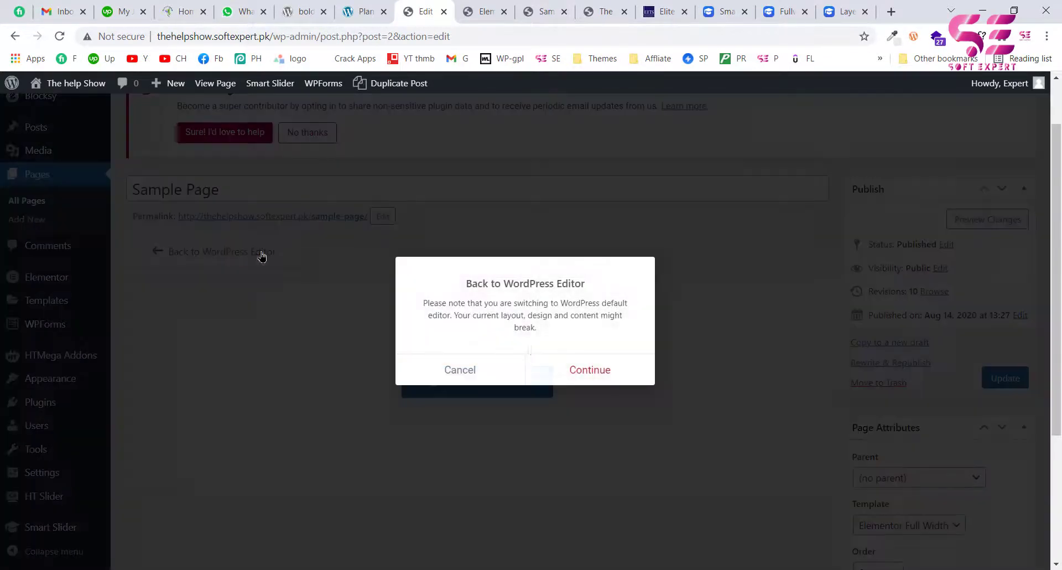
{"action": "left_click", "coordinate": [574, 370]}
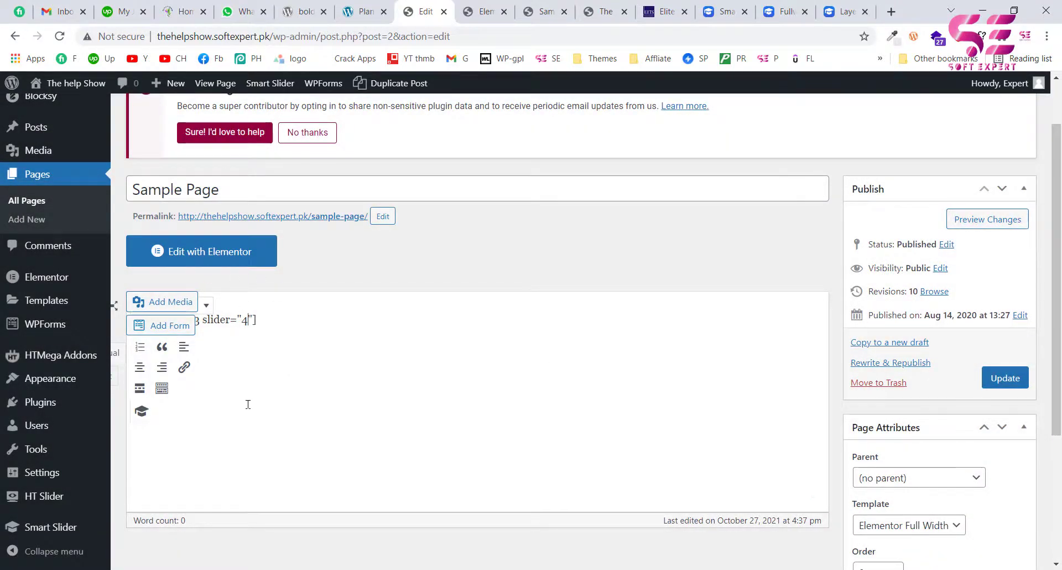
Use the shortcode [smartslider3 slider="4"] as Sample Page's content in the classic editor and update the page
{"action": "scroll", "coordinate": [248, 405], "scroll_direction": "down", "scroll_amount": 2}
{"action": "left_click_drag", "start_coordinate": [287, 272], "coordinate": [145, 273]}
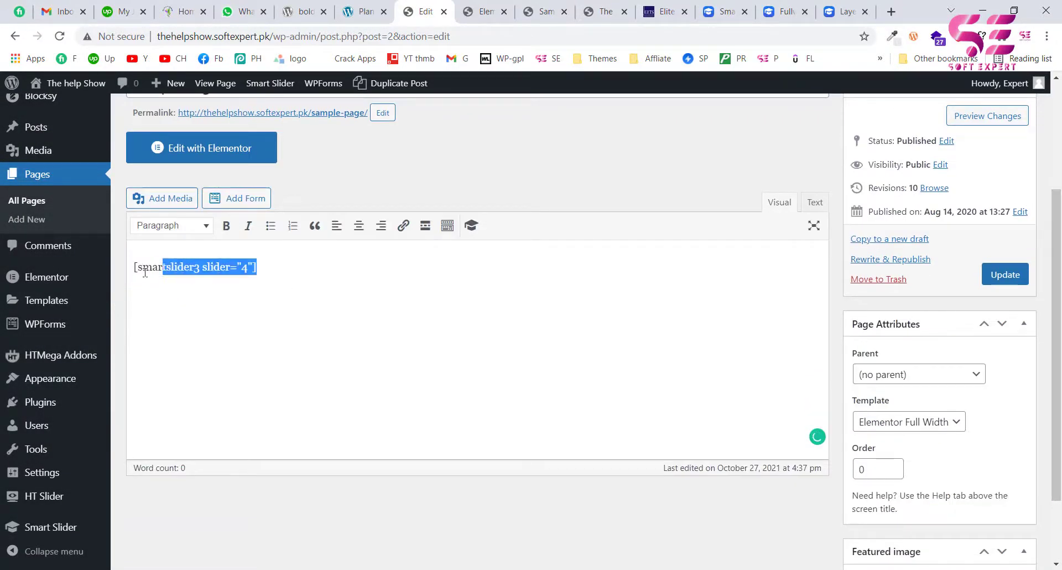
{"action": "key", "text": "BackSpace"}
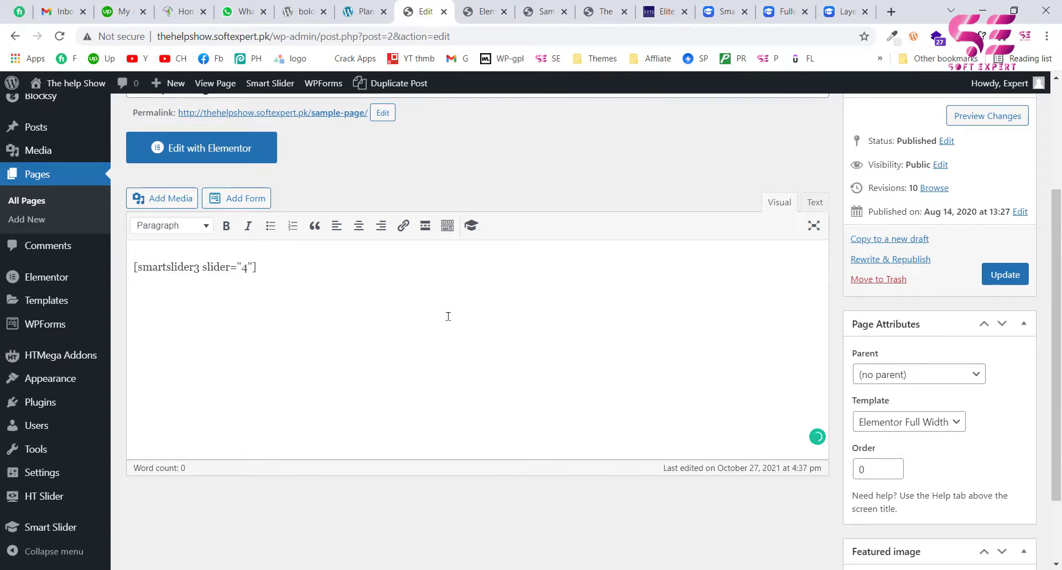
{"action": "scroll", "coordinate": [448, 316], "scroll_direction": "down", "scroll_amount": 2}
{"action": "left_click", "coordinate": [1005, 183]}
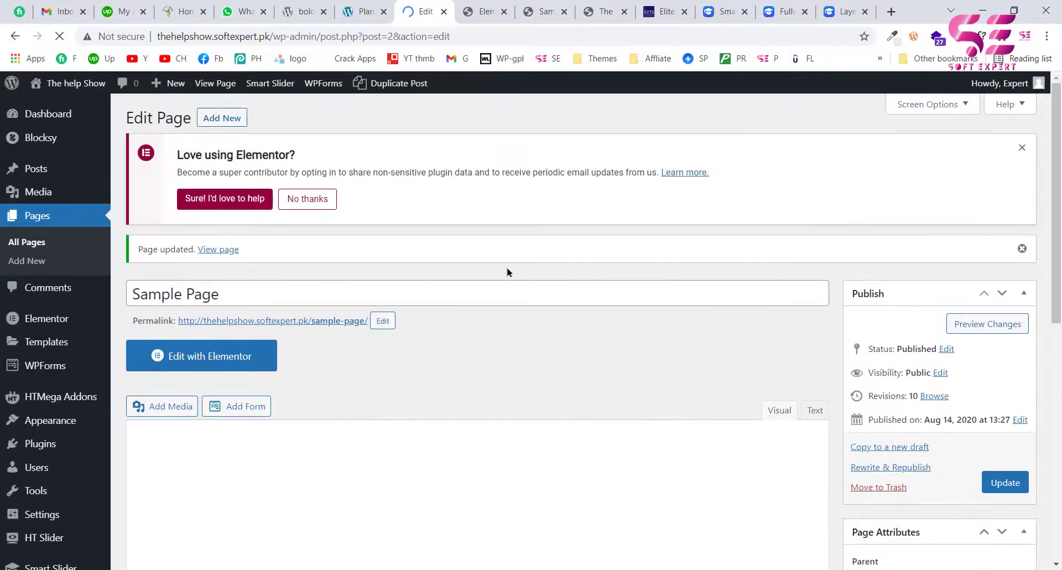
View the updated Sample Page in a new browser tab and check the slider's width and slides
{"action": "middle_click", "coordinate": [205, 250]}
{"action": "left_click", "coordinate": [448, 11]}
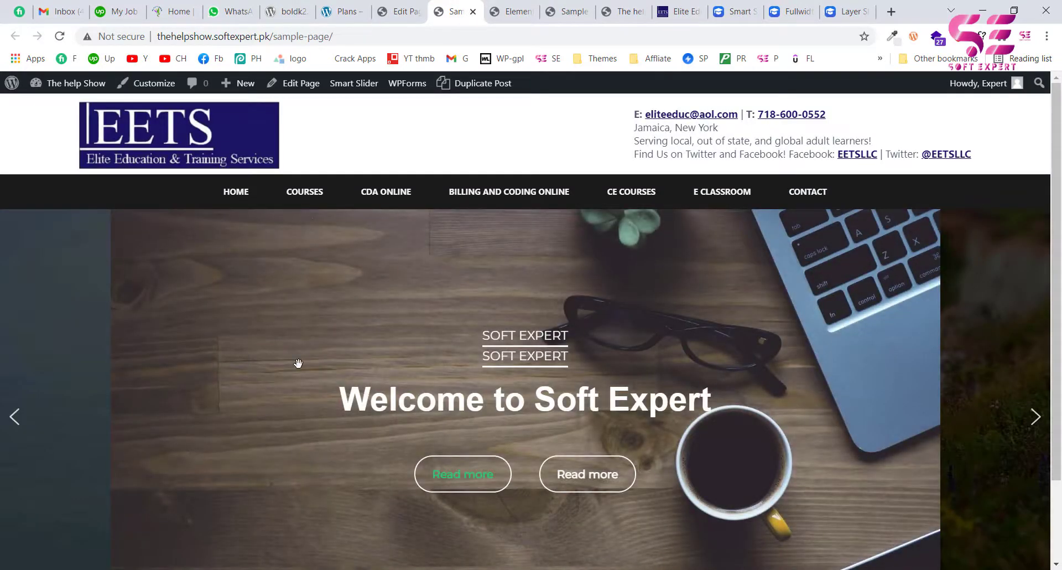
{"action": "scroll", "coordinate": [298, 363], "scroll_direction": "down", "scroll_amount": 2}
{"action": "scroll", "coordinate": [298, 362], "scroll_direction": "up", "scroll_amount": 2}
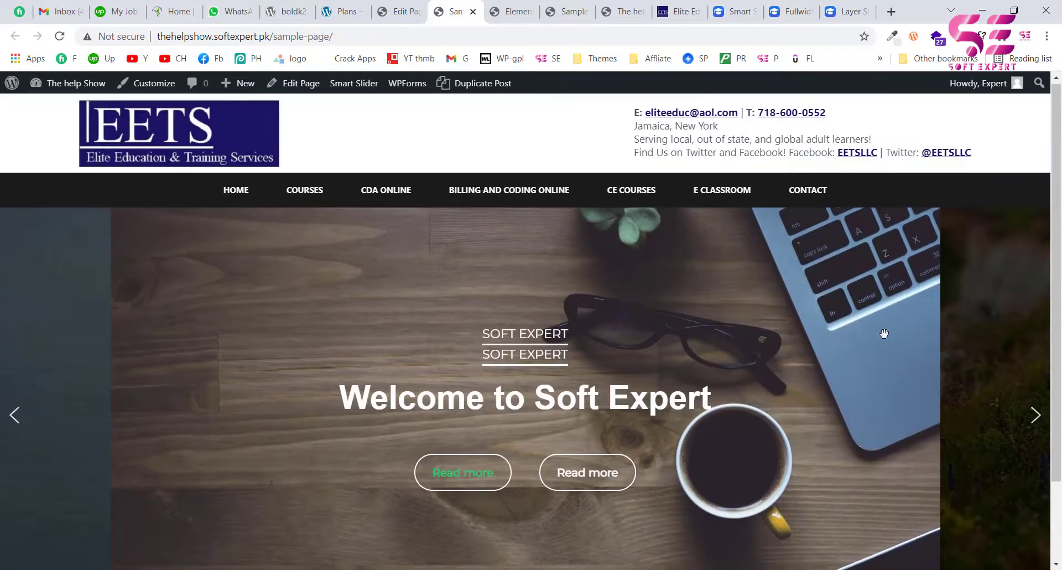
{"action": "scroll", "coordinate": [961, 382], "scroll_direction": "down", "scroll_amount": 1}
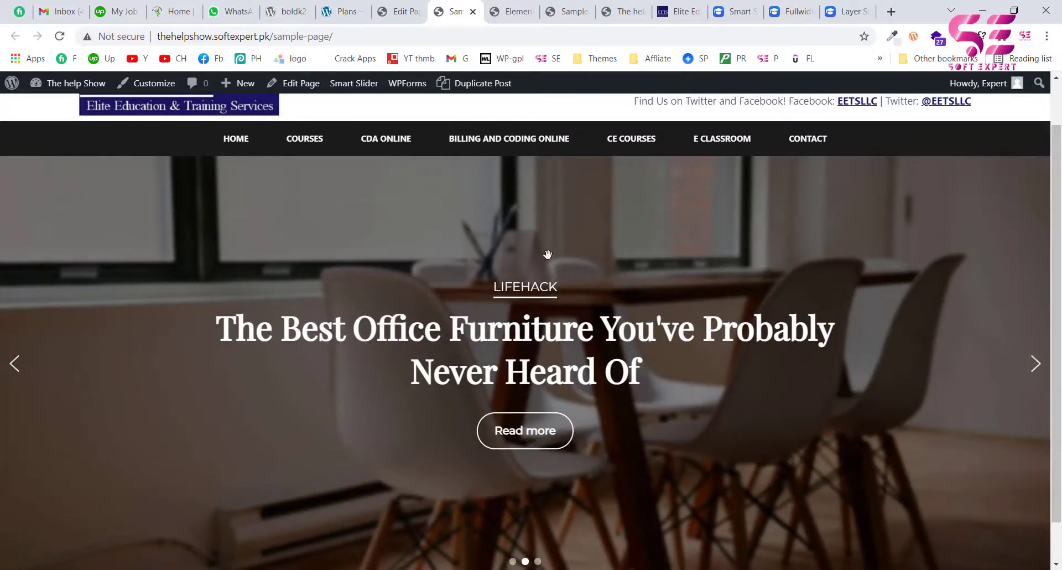
{"action": "scroll", "coordinate": [548, 255], "scroll_direction": "up", "scroll_amount": 1}
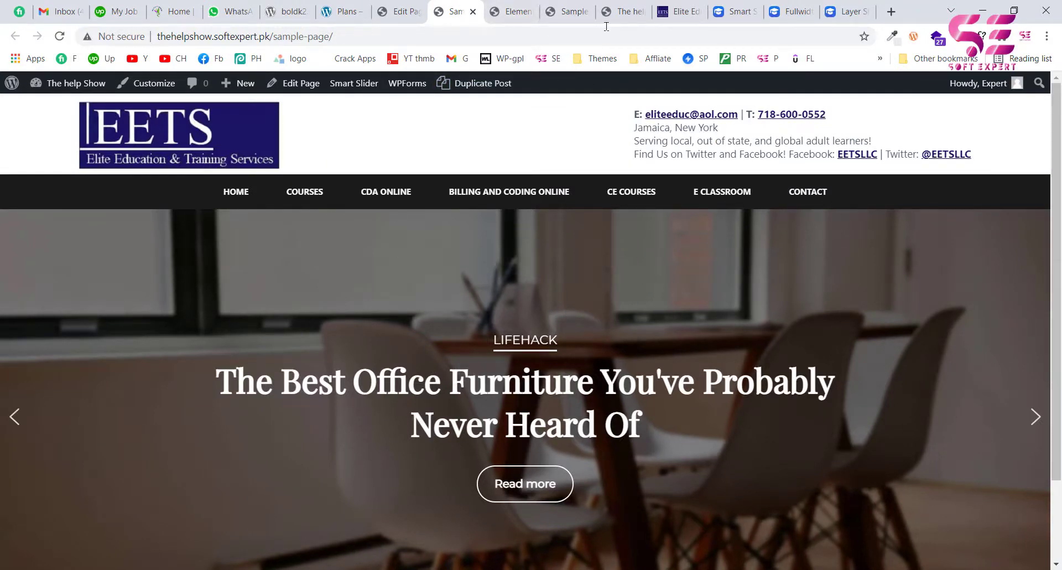
Browse the Smart Slider 3 free WordPress slider web page, and return to Sample Page in the Elementor editor to review the slider
{"action": "left_click", "coordinate": [736, 12]}
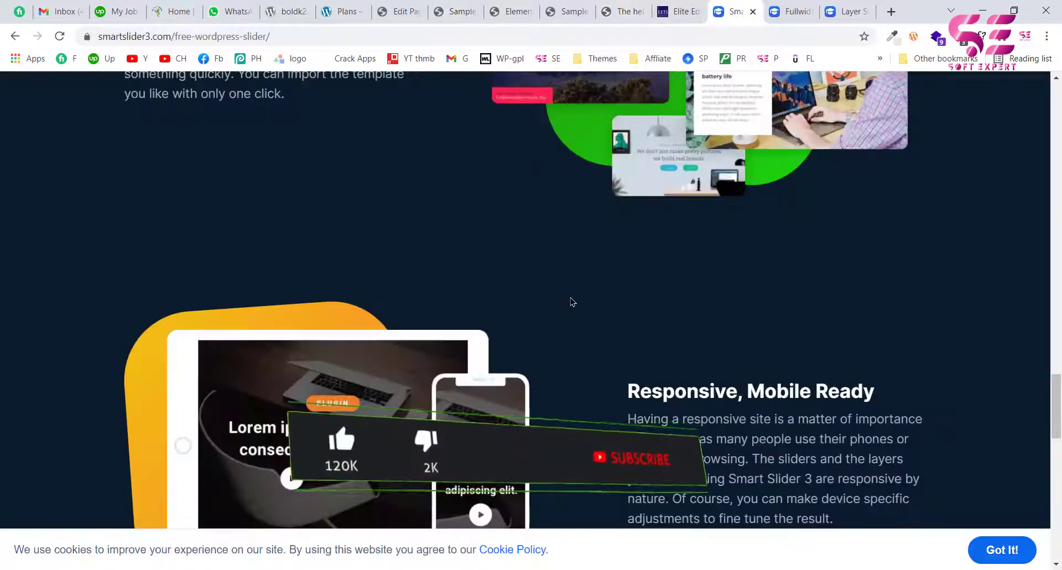
{"action": "scroll", "coordinate": [572, 302], "scroll_direction": "down", "scroll_amount": 8}
{"action": "scroll", "coordinate": [570, 301], "scroll_direction": "up", "scroll_amount": 6}
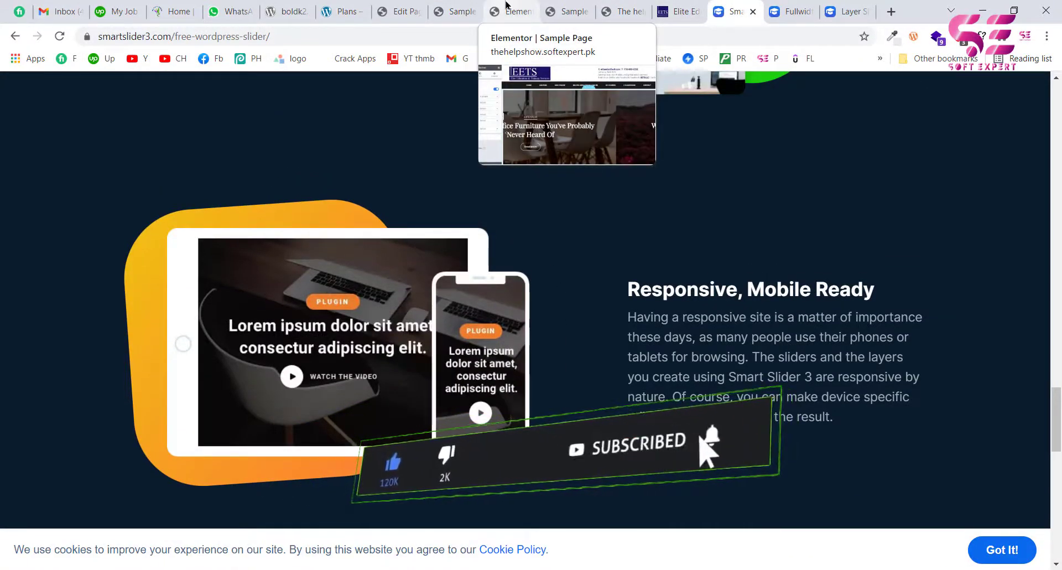
{"action": "left_click", "coordinate": [512, 10]}
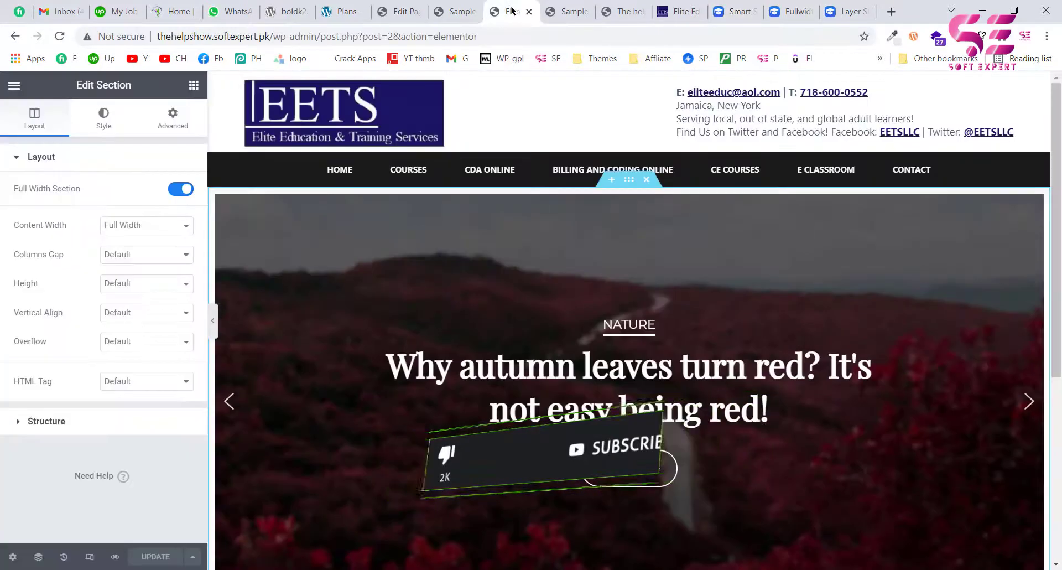
{"action": "scroll", "coordinate": [629, 320], "scroll_direction": "down", "scroll_amount": 2}
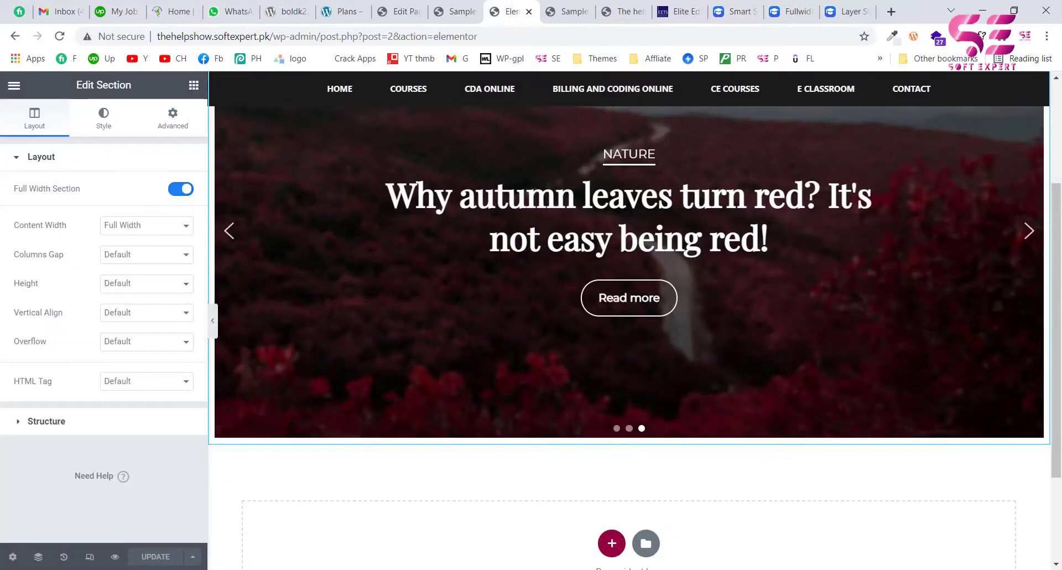